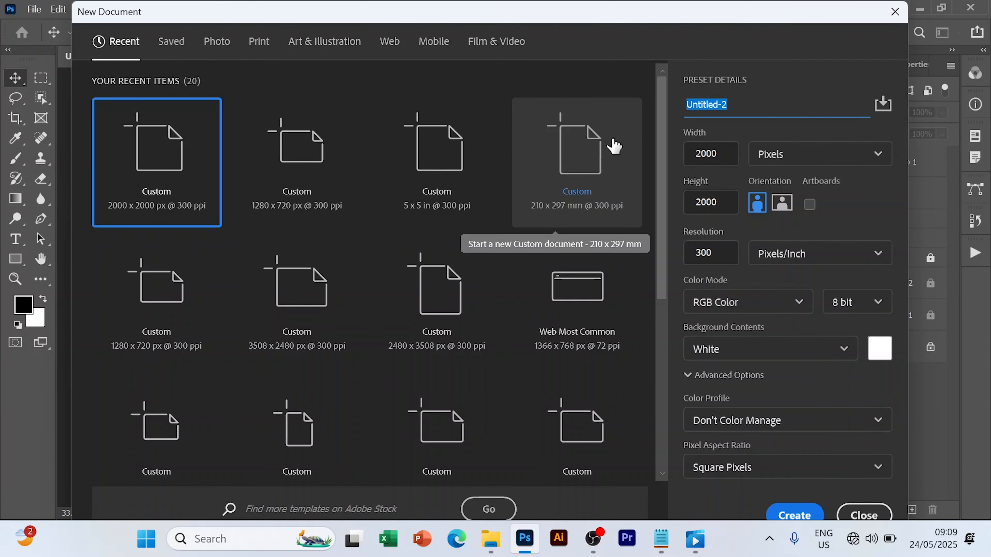
Create a 2000 x 2000 px RGB document at 300 ppi named "Food flyer design" with a white background
{"action": "type", "text": "Food "}
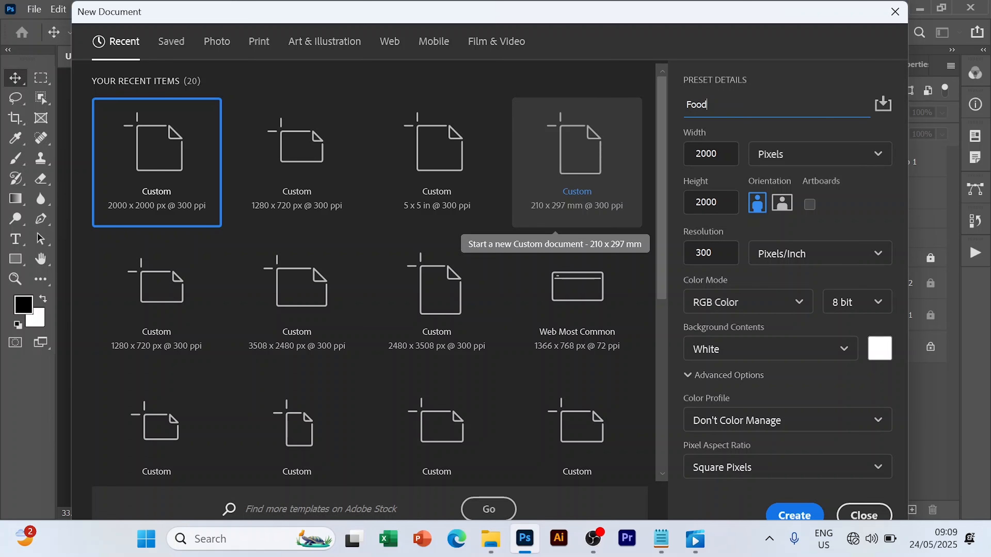
{"action": "type", "text": "flyer design"}
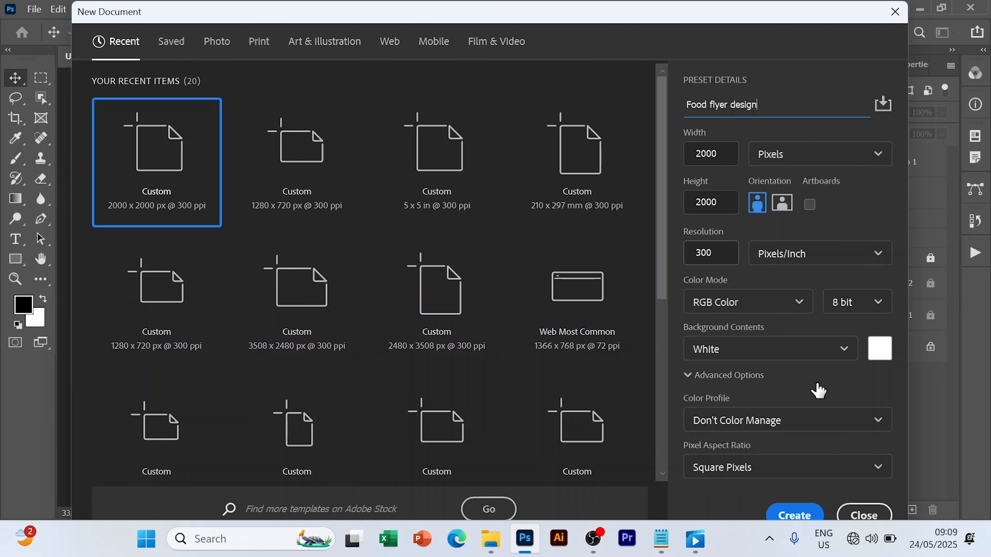
{"action": "left_click", "coordinate": [794, 515]}
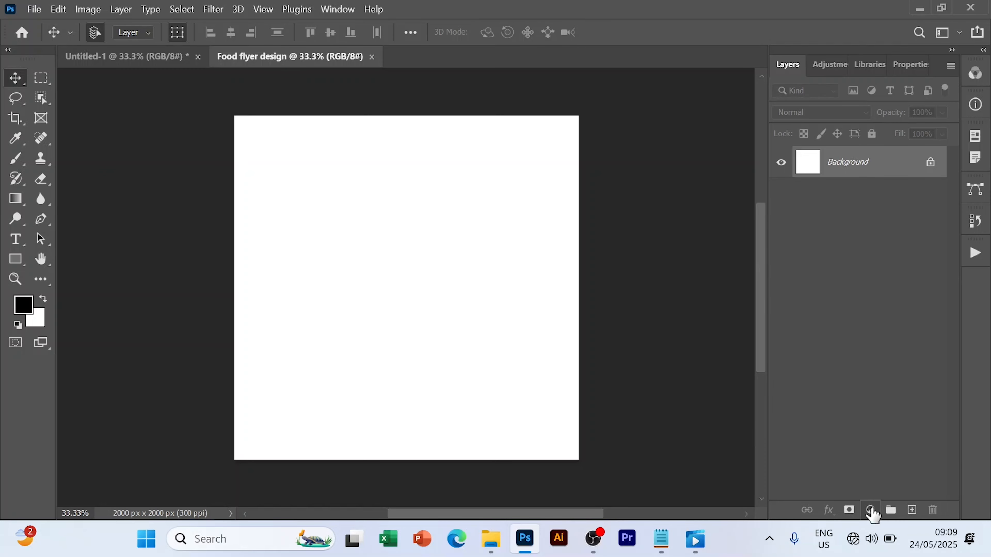
Add a solid color fill layer above the background using color 540000, copied from the Notepad color notes
{"action": "left_click", "coordinate": [871, 510]}
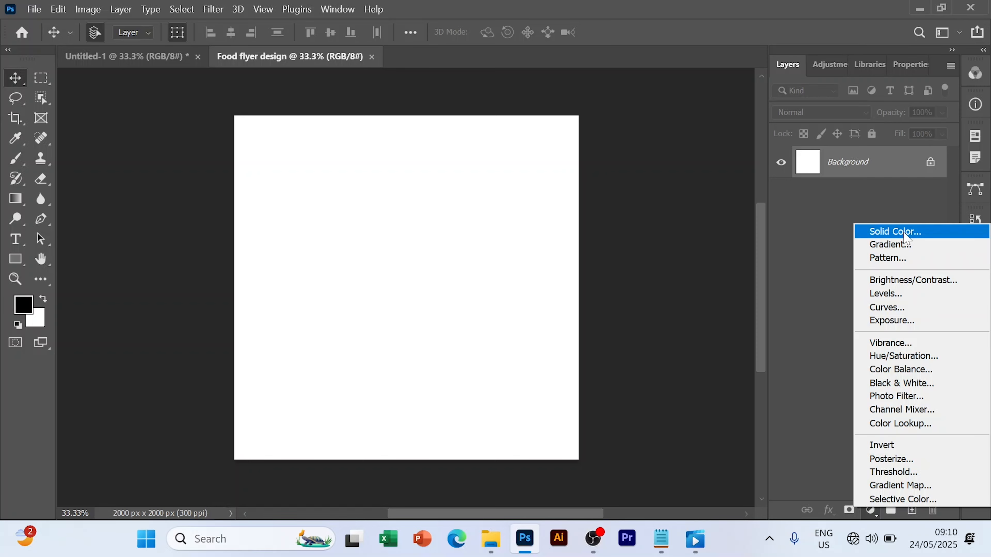
{"action": "left_click", "coordinate": [904, 236]}
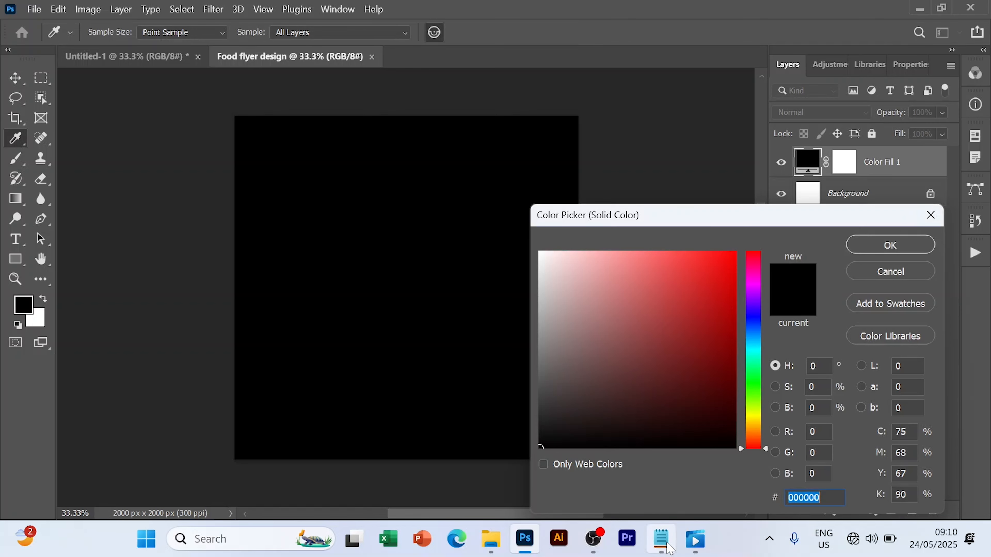
{"action": "left_click", "coordinate": [668, 548]}
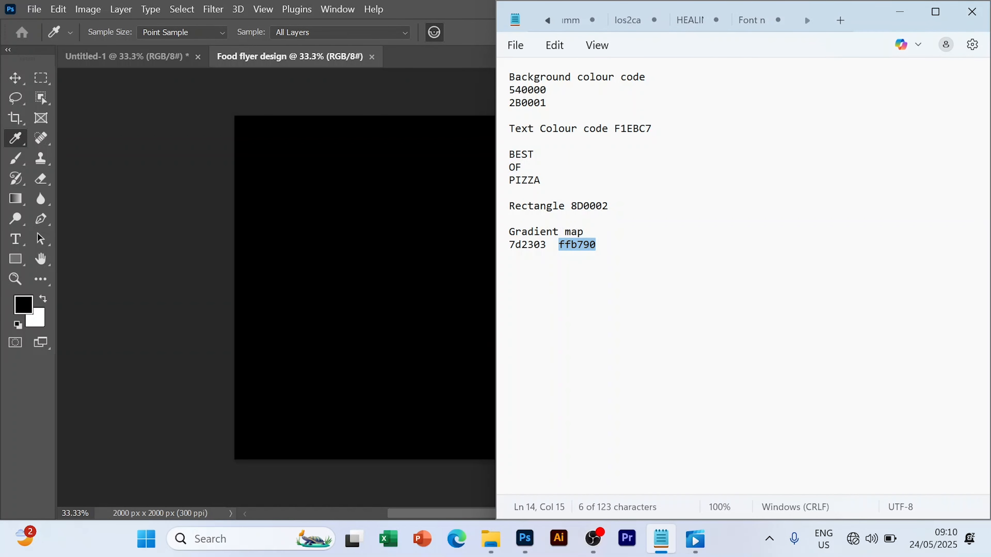
{"action": "left_click_drag", "start_coordinate": [546, 90], "coordinate": [508, 90]}
{"action": "key", "text": "ctrl+c"}
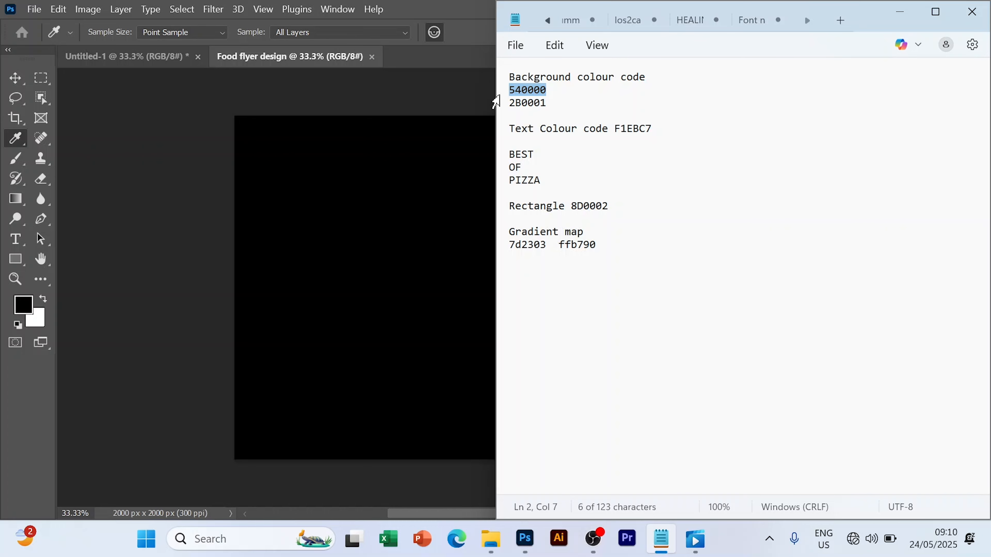
{"action": "left_click", "coordinate": [431, 177]}
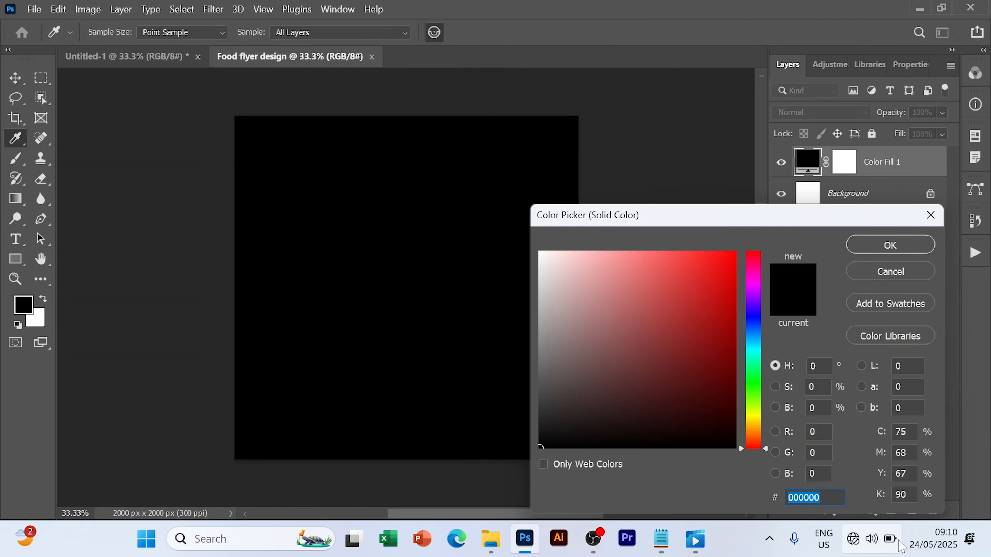
{"action": "key", "text": "ctrl+v"}
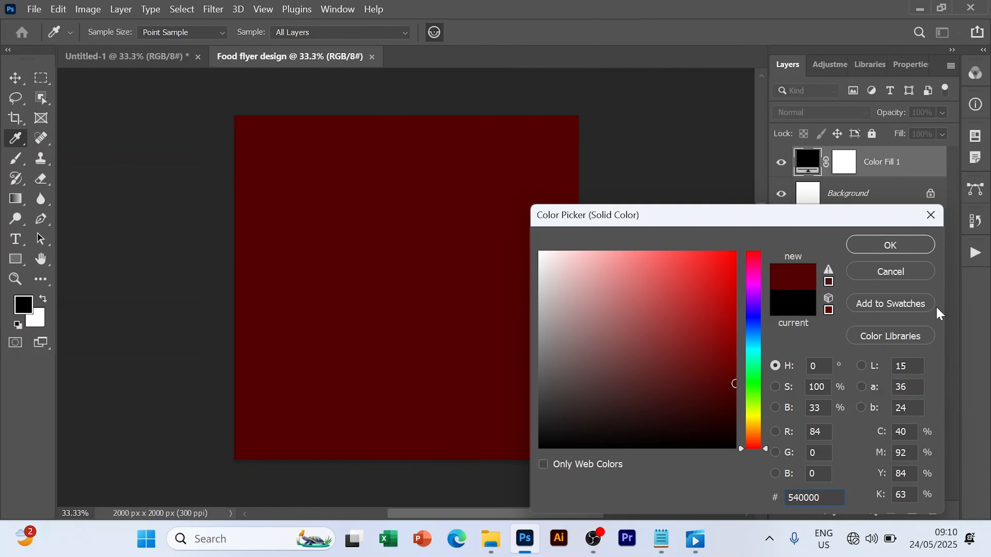
{"action": "left_click", "coordinate": [905, 248]}
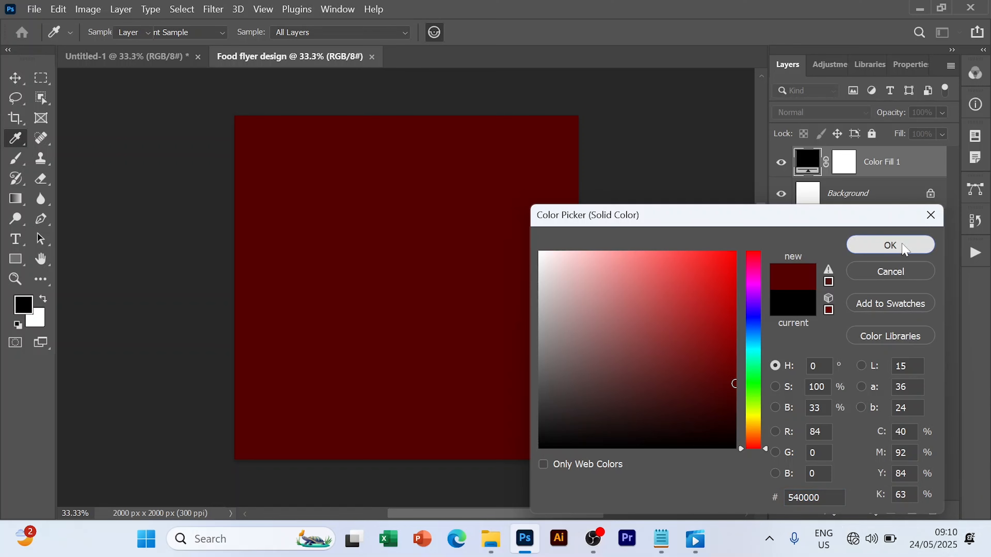
{"action": "left_click", "coordinate": [904, 249]}
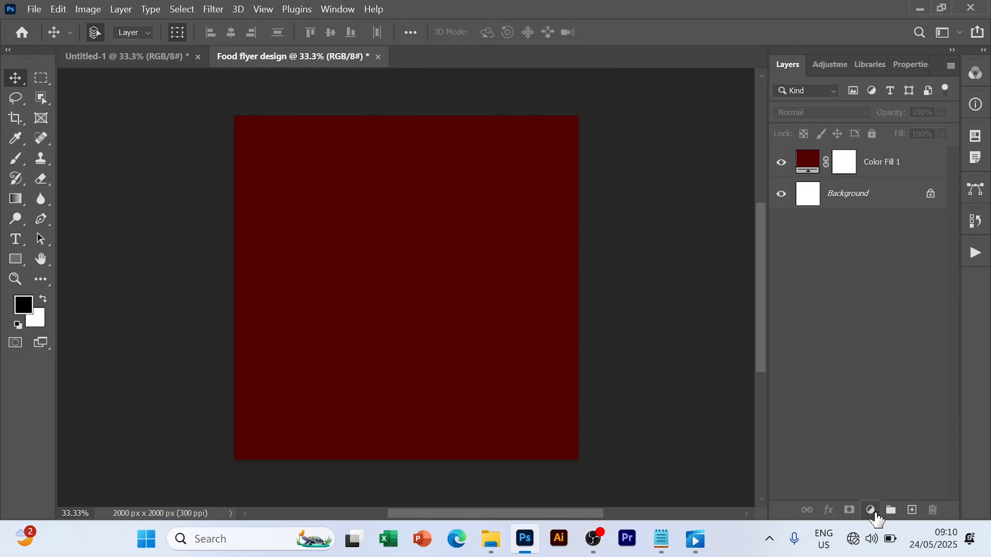
Add a second solid color fill layer on top using color 2B0001 from the Notepad color notes
{"action": "left_click", "coordinate": [874, 515]}
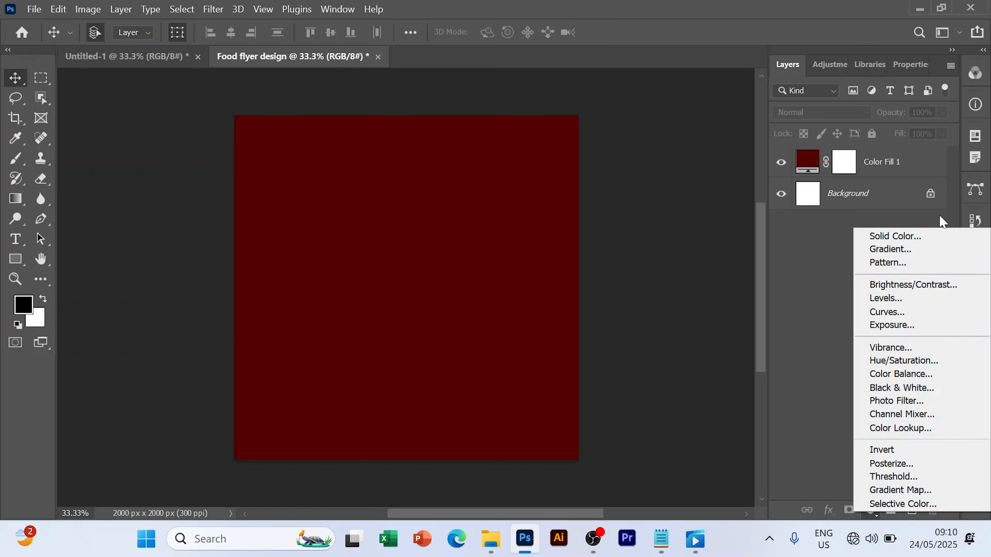
{"action": "left_click", "coordinate": [913, 237]}
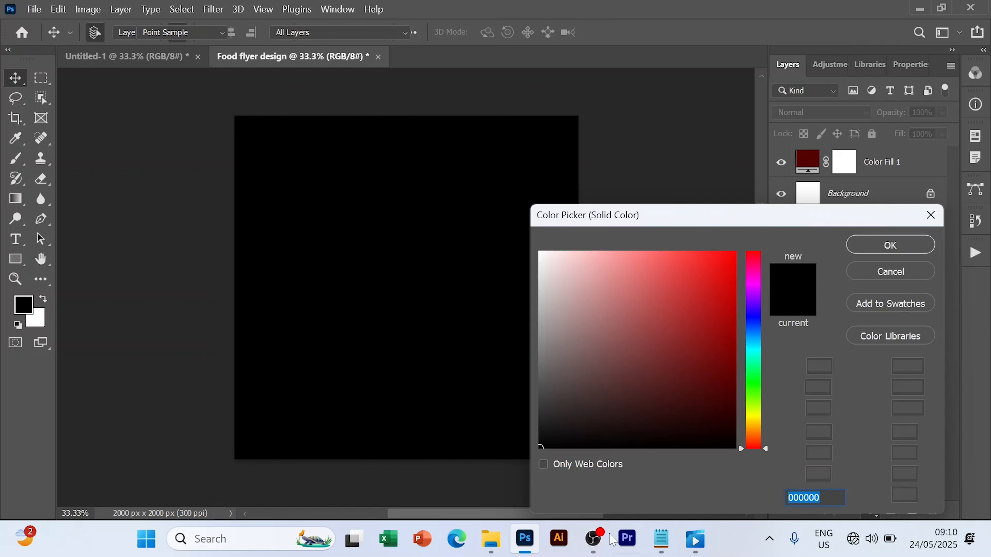
{"action": "left_click", "coordinate": [662, 539]}
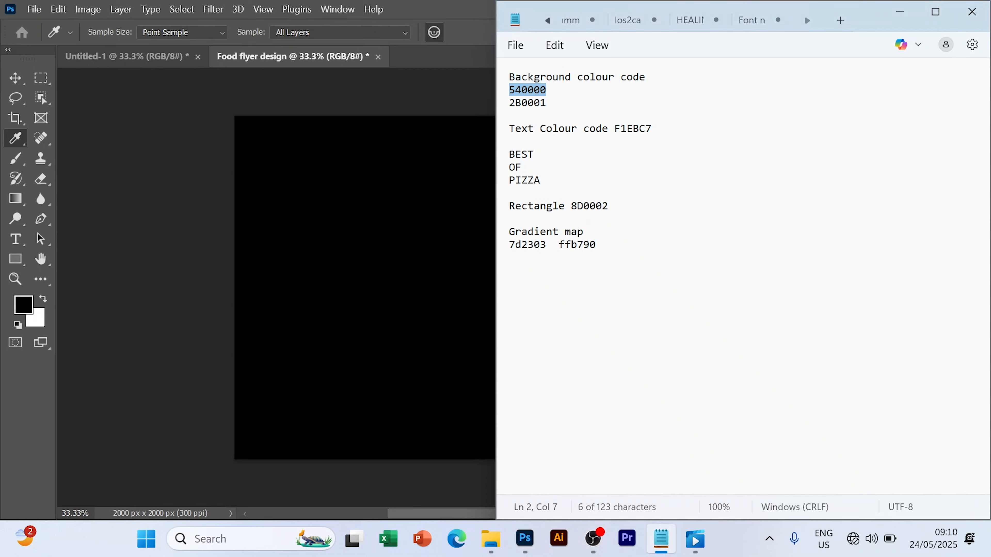
{"action": "left_click_drag", "start_coordinate": [546, 103], "coordinate": [509, 104]}
{"action": "key", "text": "ctrl+c"}
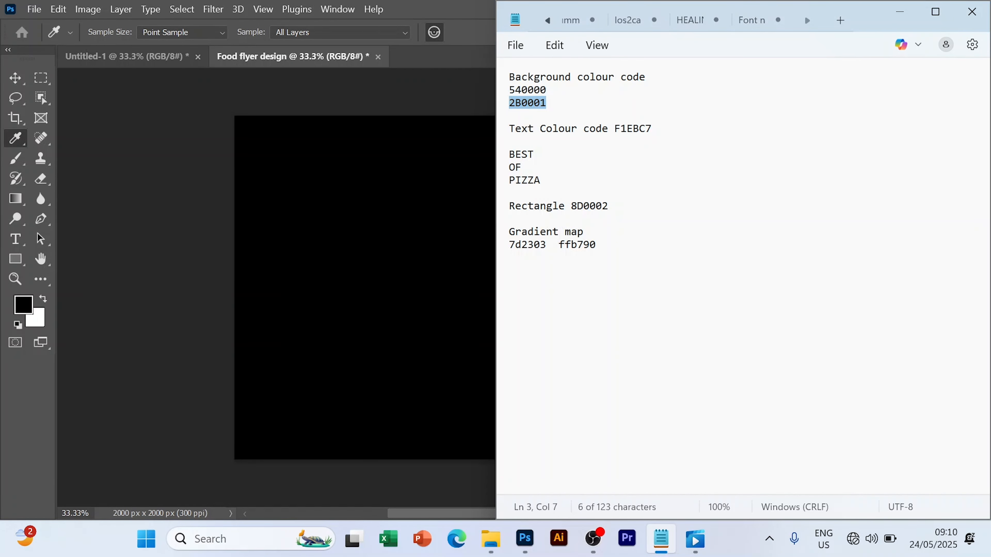
{"action": "left_click", "coordinate": [442, 195]}
{"action": "key", "text": "ctrl+v"}
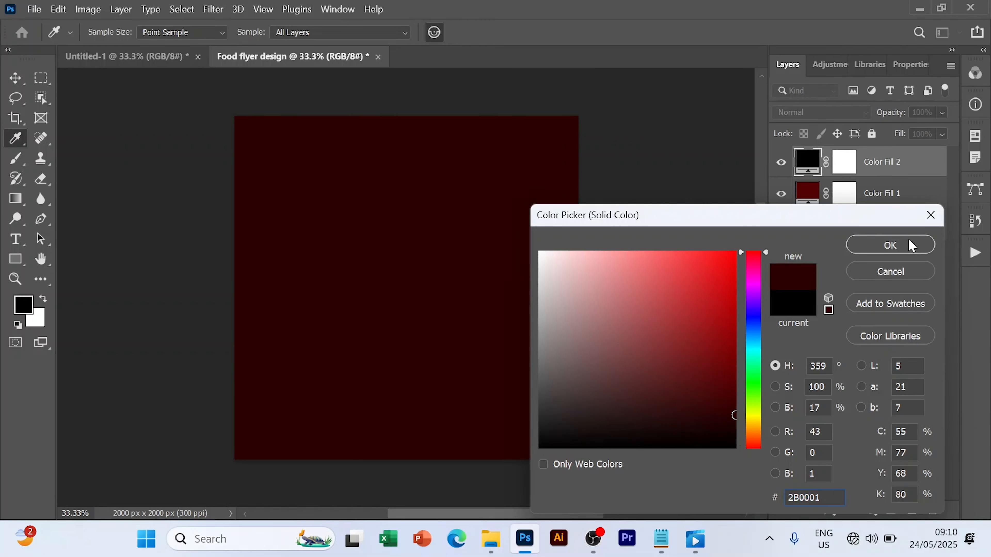
{"action": "left_click", "coordinate": [906, 251]}
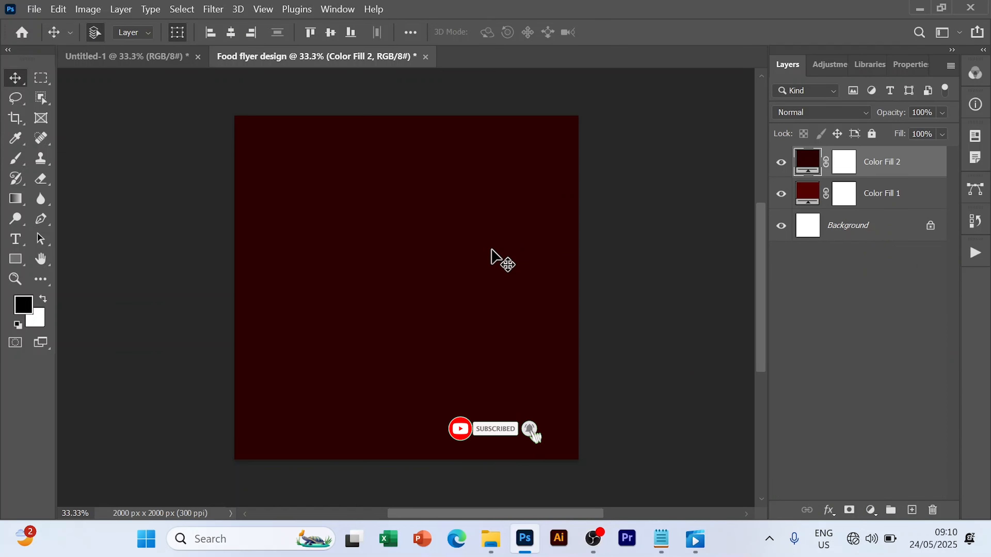
Paint black on the Color Fill 2 mask at the canvas center with a soft 1100 px brush to reveal the lighter red
{"action": "key", "text": "b"}
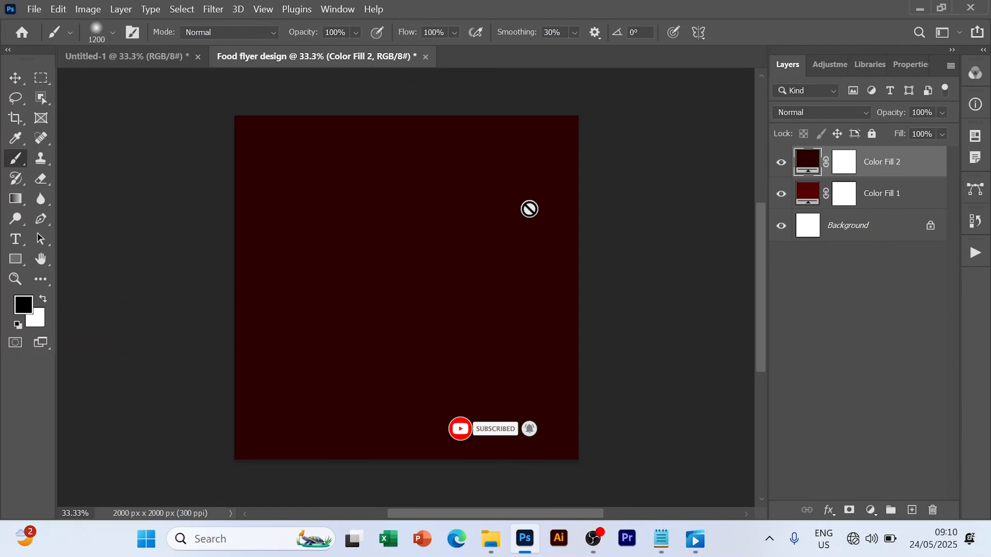
{"action": "left_click", "coordinate": [844, 163]}
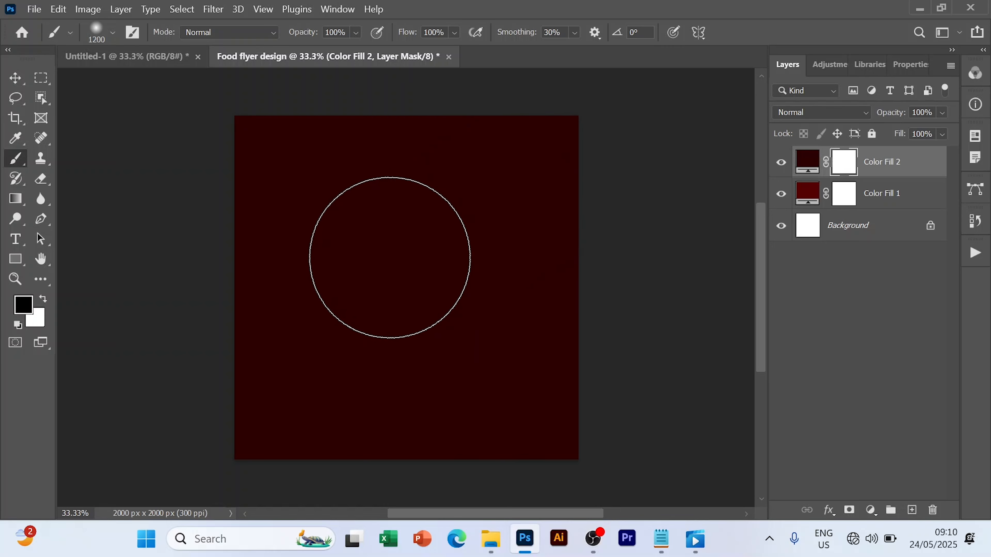
{"action": "key", "text": "bracketright"}
{"action": "key", "text": "bracketright"}
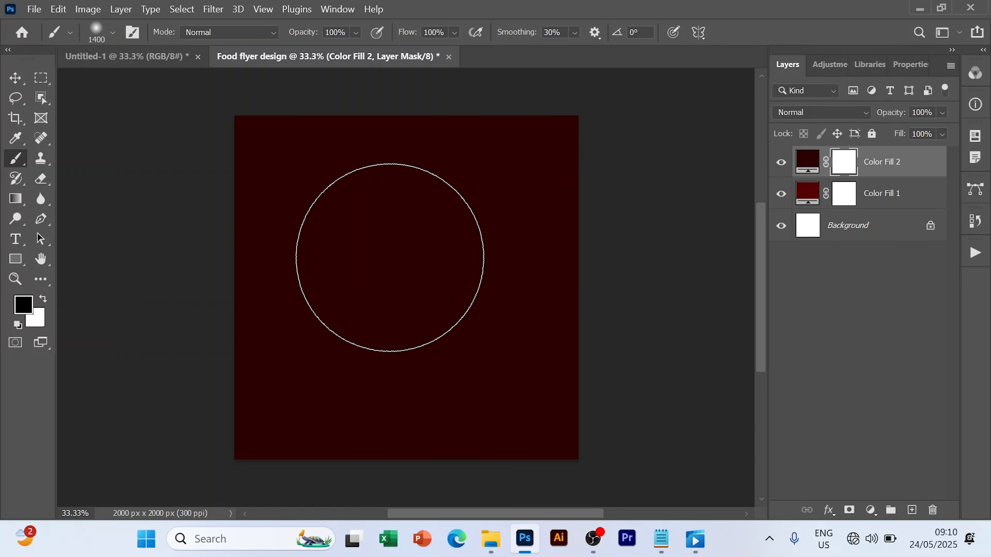
{"action": "key", "text": "bracketleft"}
{"action": "key", "text": "bracketleft"}
{"action": "key", "text": "bracketleft"}
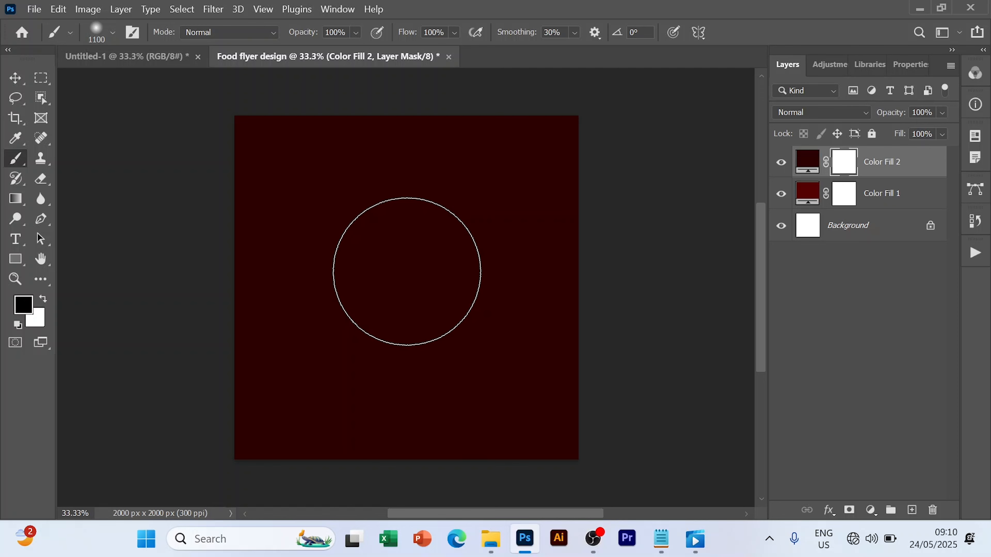
{"action": "left_click", "coordinate": [407, 272]}
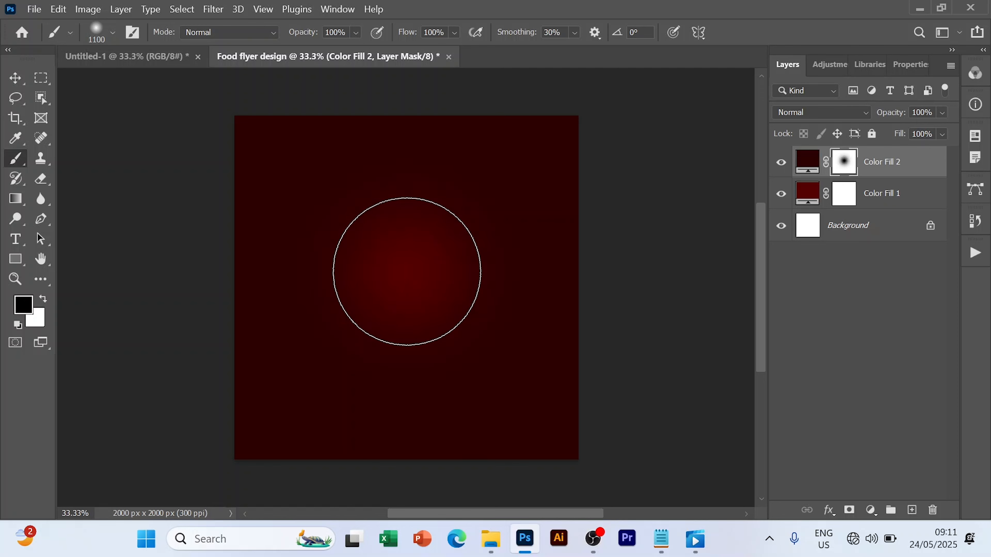
{"action": "left_click", "coordinate": [407, 272]}
Widen the central red glow on the Color Fill 2 mask with a 1400 px brush, and compare with the layer hidden
{"action": "key", "text": "bracketright"}
{"action": "key", "text": "bracketright"}
{"action": "key", "text": "bracketright"}
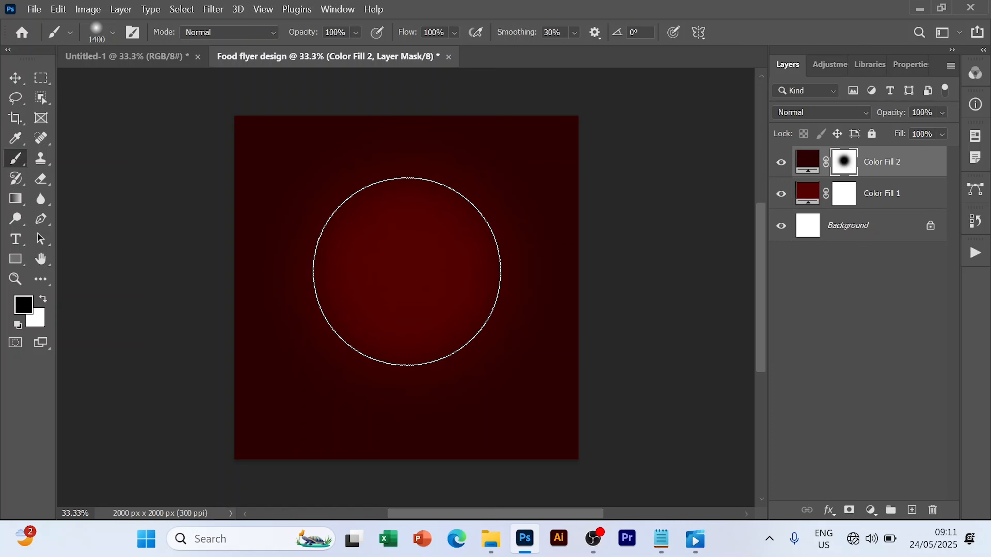
{"action": "left_click", "coordinate": [407, 272]}
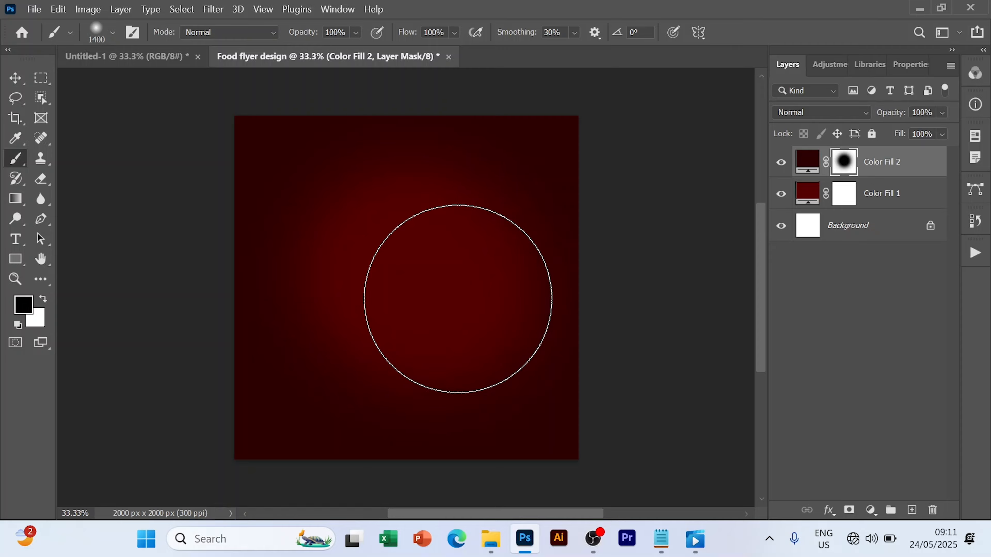
{"action": "left_click", "coordinate": [460, 279]}
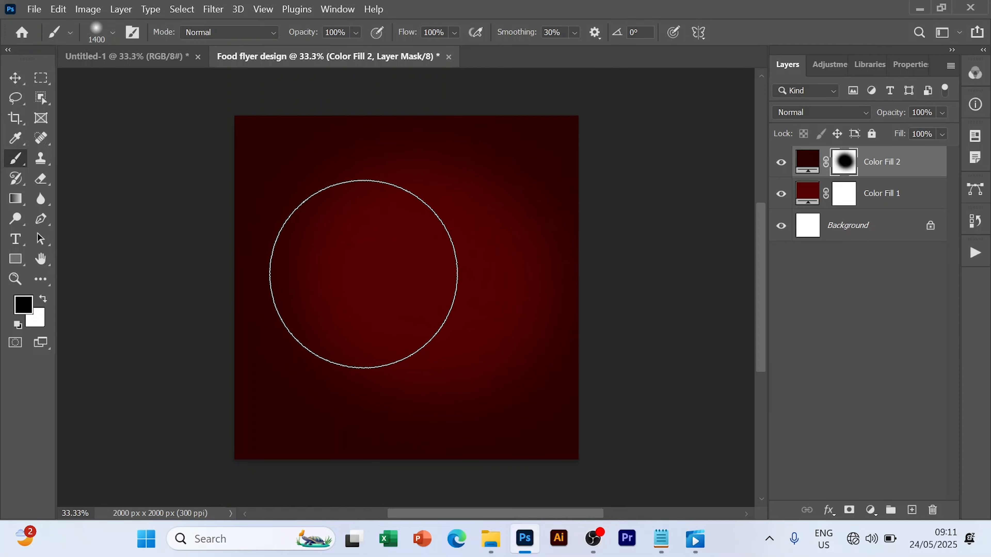
{"action": "left_click", "coordinate": [363, 275]}
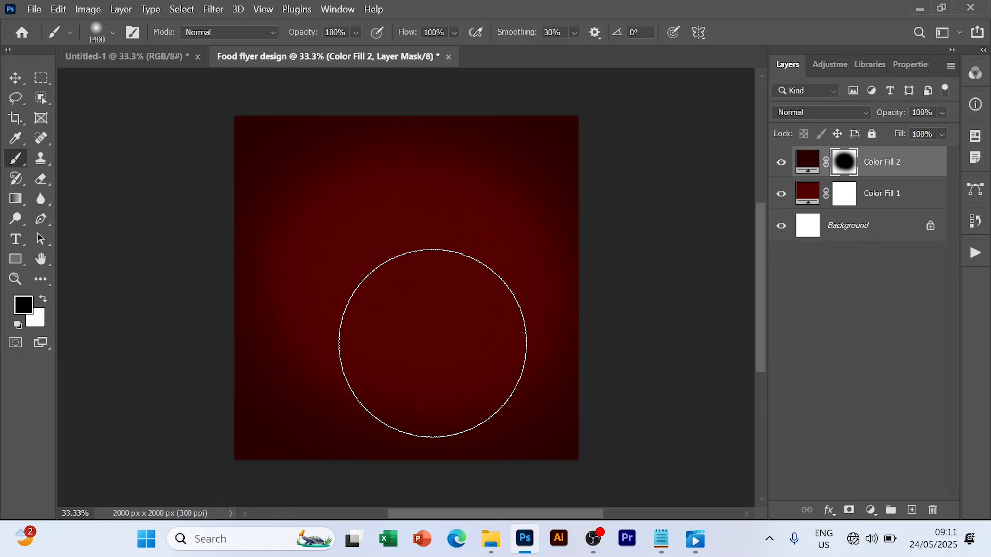
{"action": "key", "text": "v"}
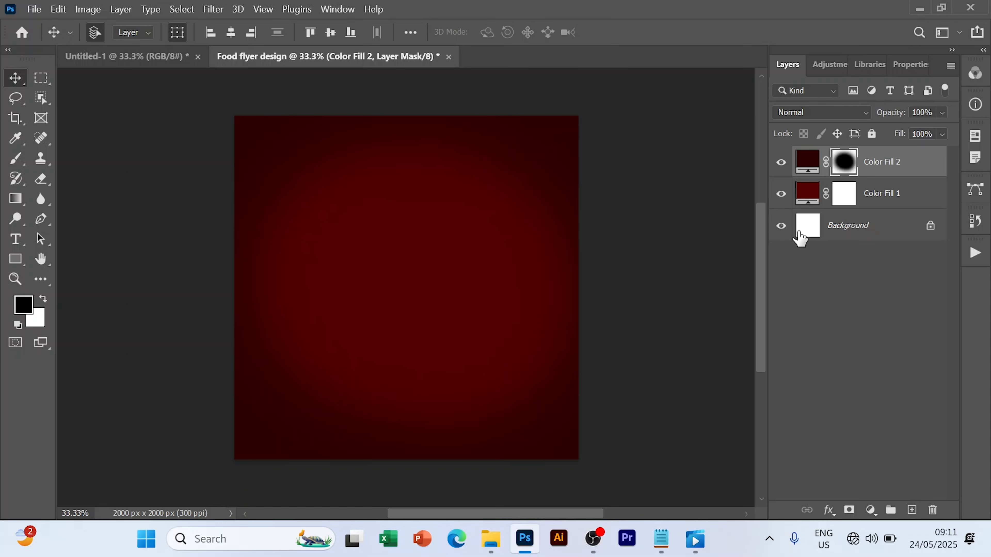
{"action": "left_click", "coordinate": [781, 163]}
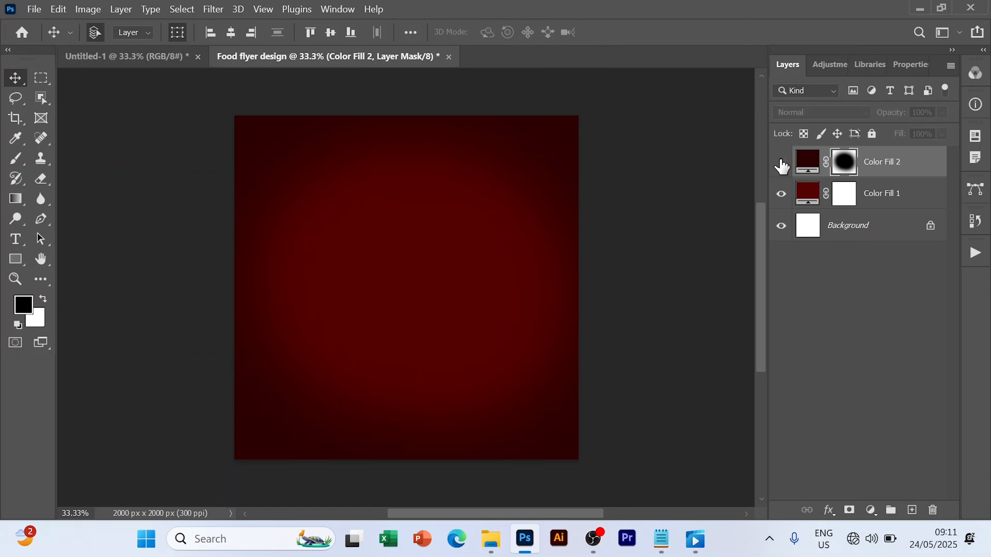
{"action": "left_click", "coordinate": [782, 162]}
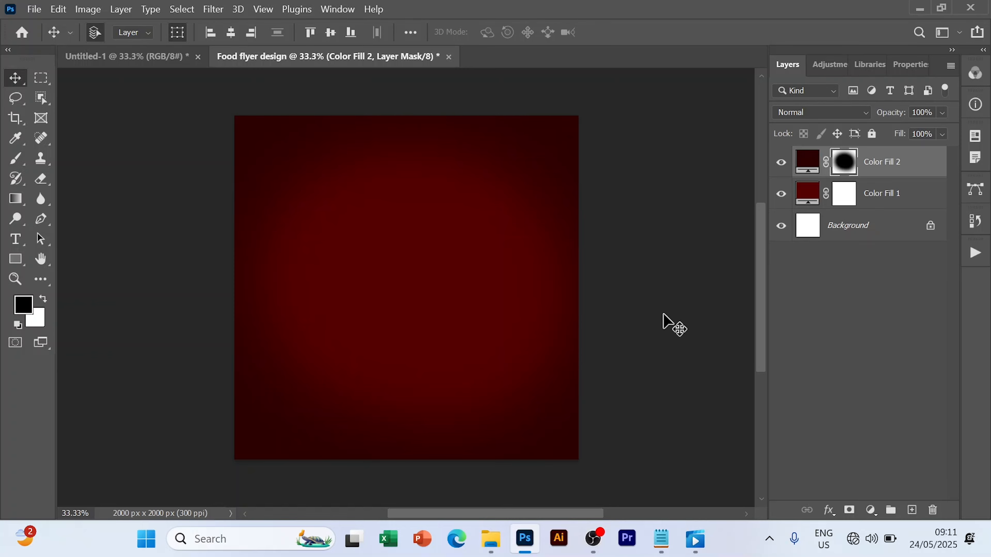
Place the pizza image "pngegg (9) copy" from the downloaded assets folder in the middle of the flyer at its fitted size
{"action": "left_click", "coordinate": [491, 539]}
{"action": "left_click", "coordinate": [554, 289]}
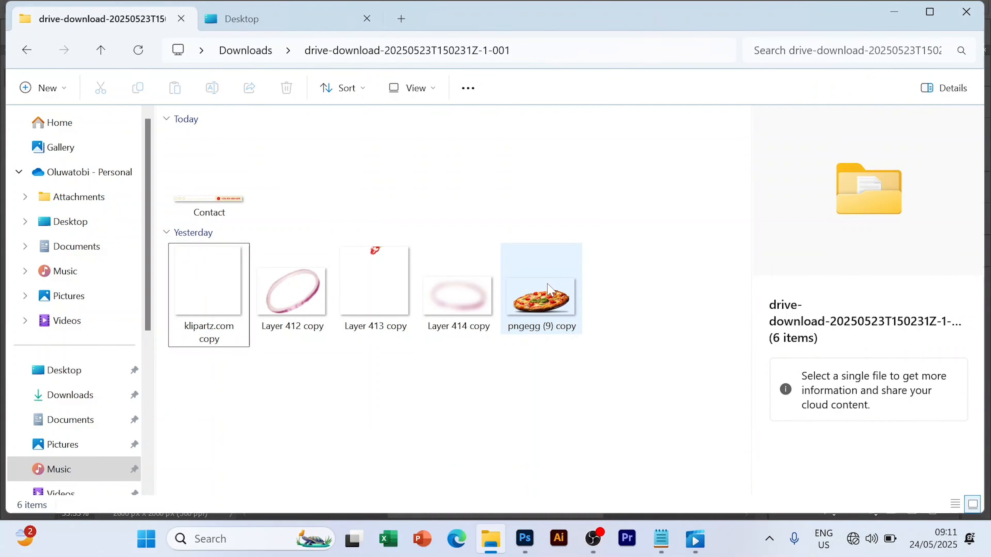
{"action": "left_click_drag", "start_coordinate": [557, 373], "coordinate": [422, 278]}
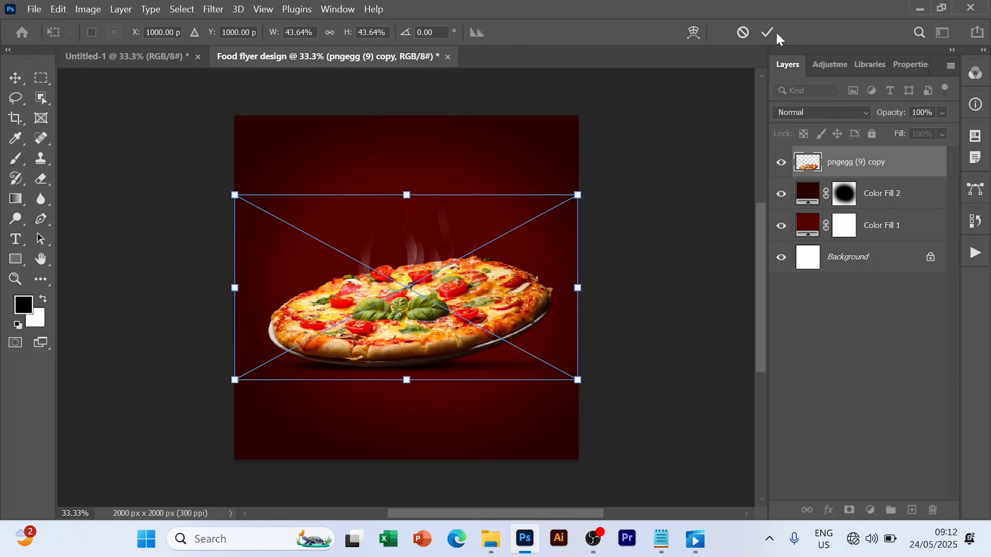
{"action": "left_click", "coordinate": [767, 34]}
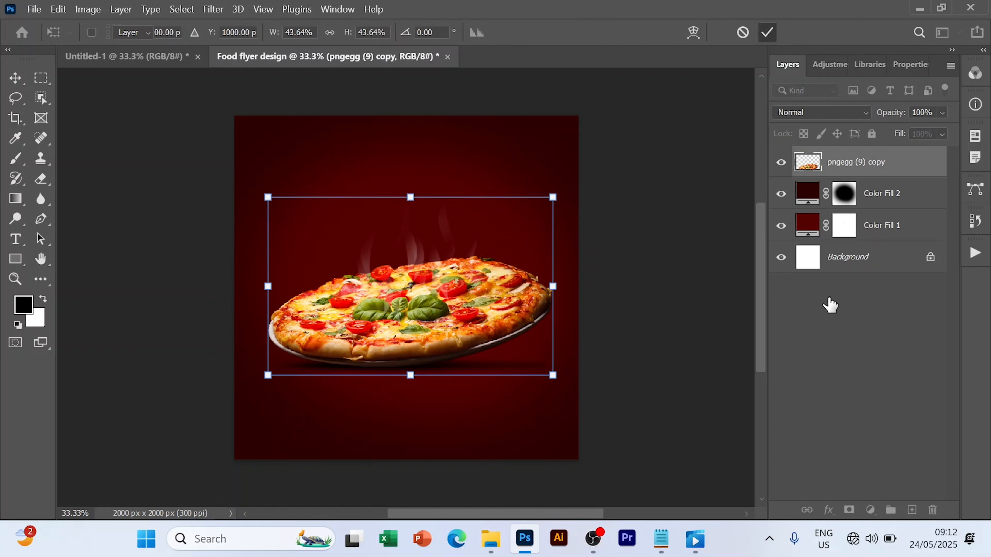
{"action": "left_click", "coordinate": [870, 320]}
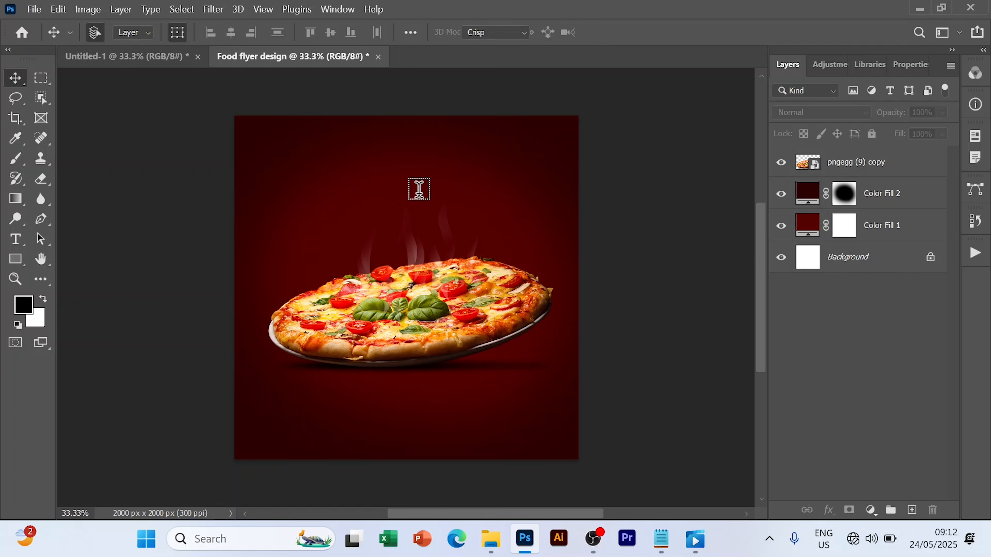
Add the headline text BEST above the pizza in the Jungle Adventurer font at 140 pt
{"action": "key", "text": "t"}
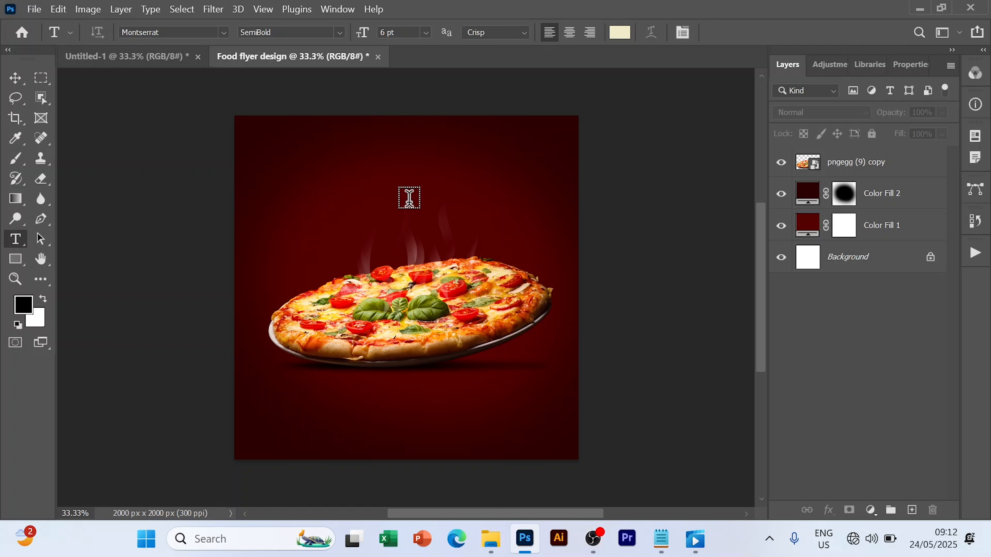
{"action": "left_click", "coordinate": [409, 197]}
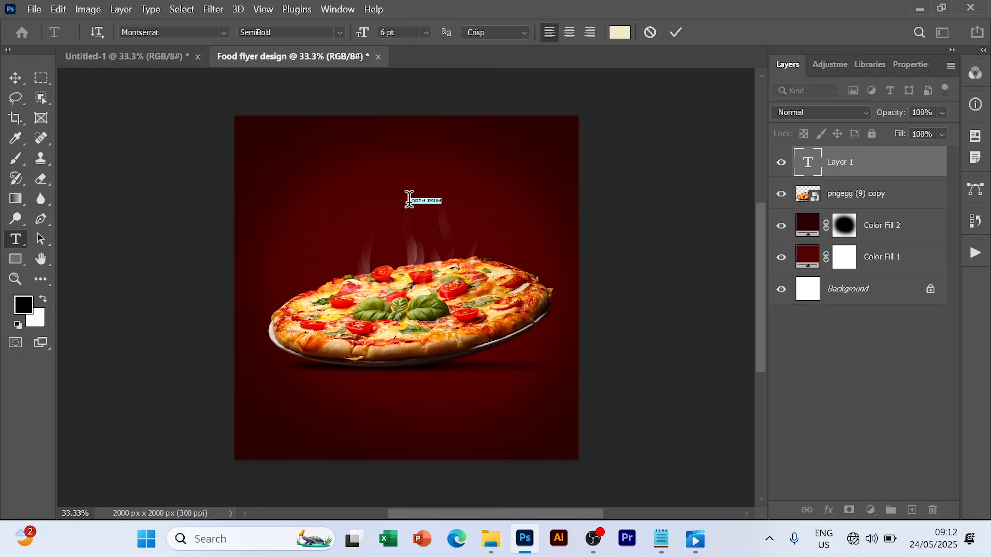
{"action": "left_click", "coordinate": [409, 200]}
{"action": "type", "text": "BEST"}
{"action": "left_click", "coordinate": [225, 35]}
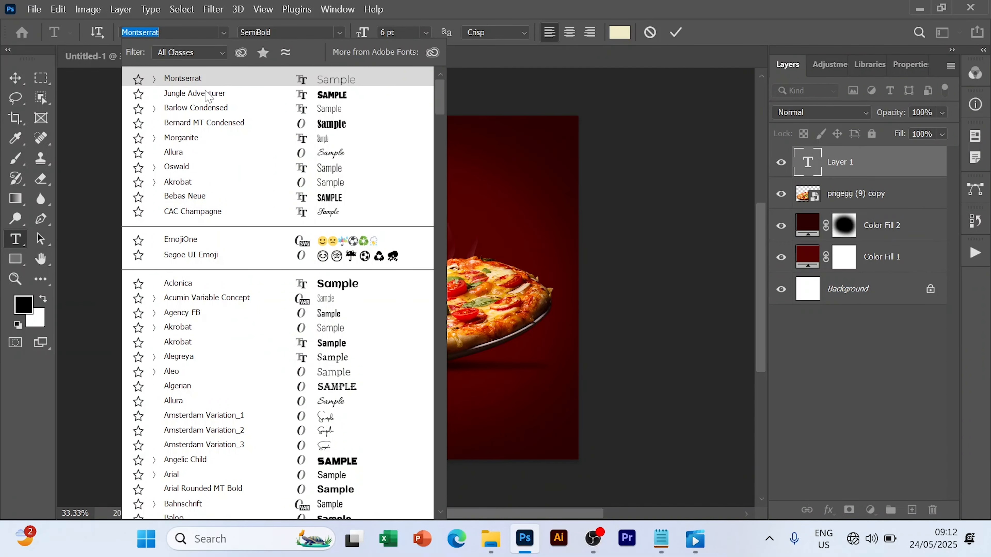
{"action": "left_click", "coordinate": [207, 95]}
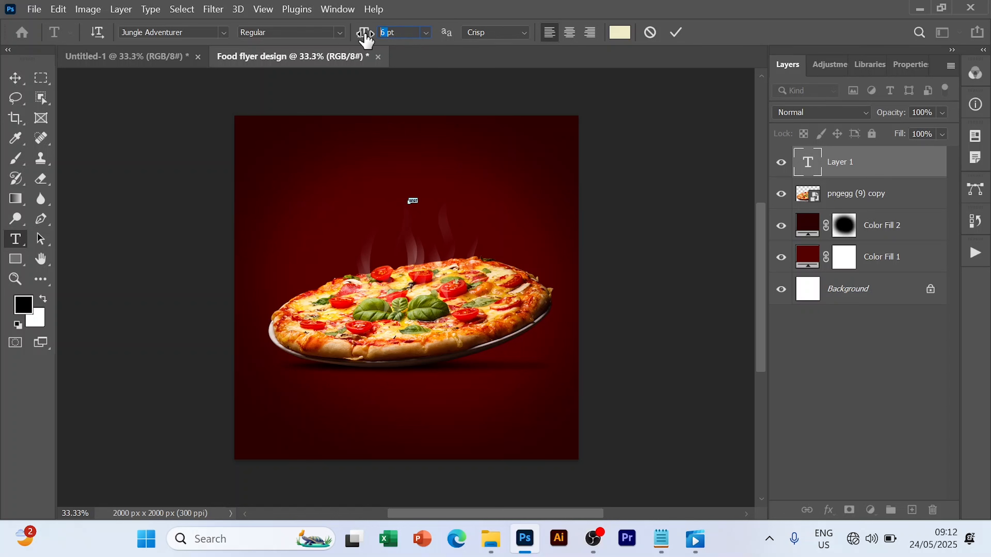
{"action": "type", "text": "40"}
{"action": "key", "text": "Return"}
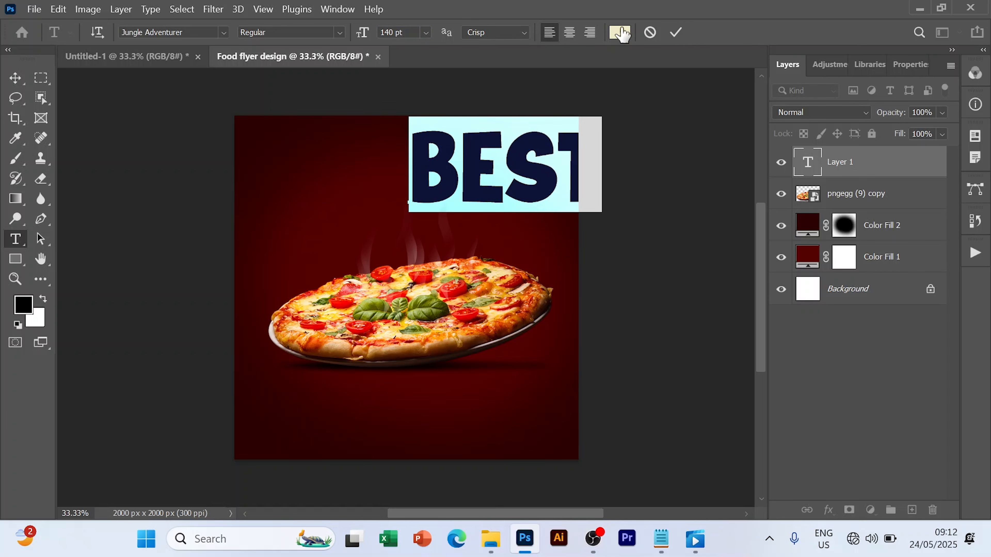
Check the BEST text color against code F1EBC7 in the Notepad color notes, and commit the text with that color
{"action": "left_click", "coordinate": [620, 32]}
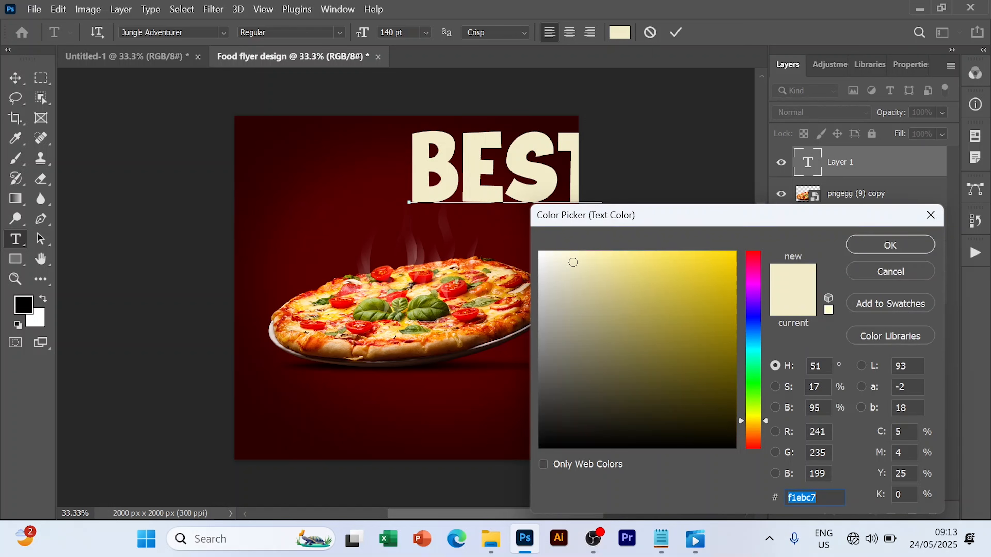
{"action": "left_click", "coordinate": [818, 498]}
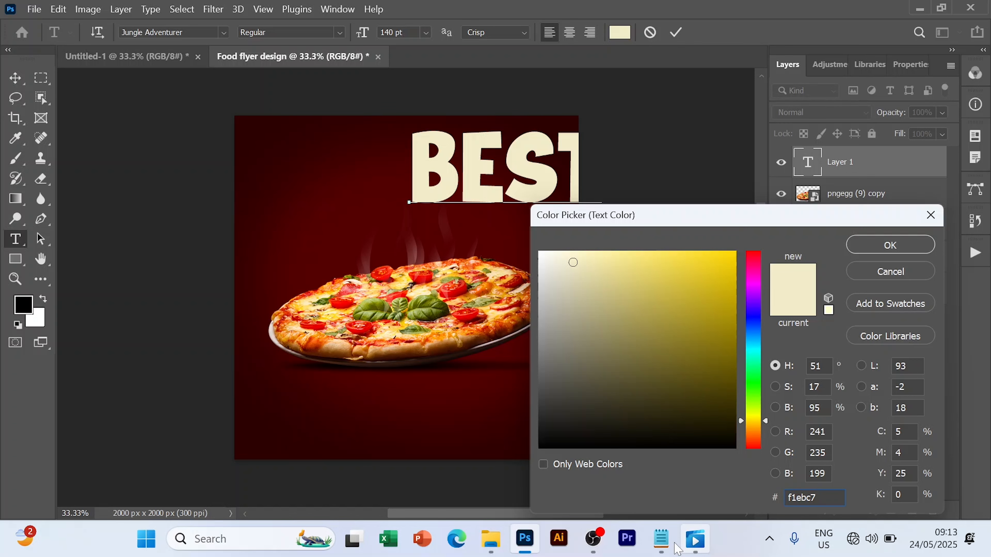
{"action": "left_click", "coordinate": [661, 539]}
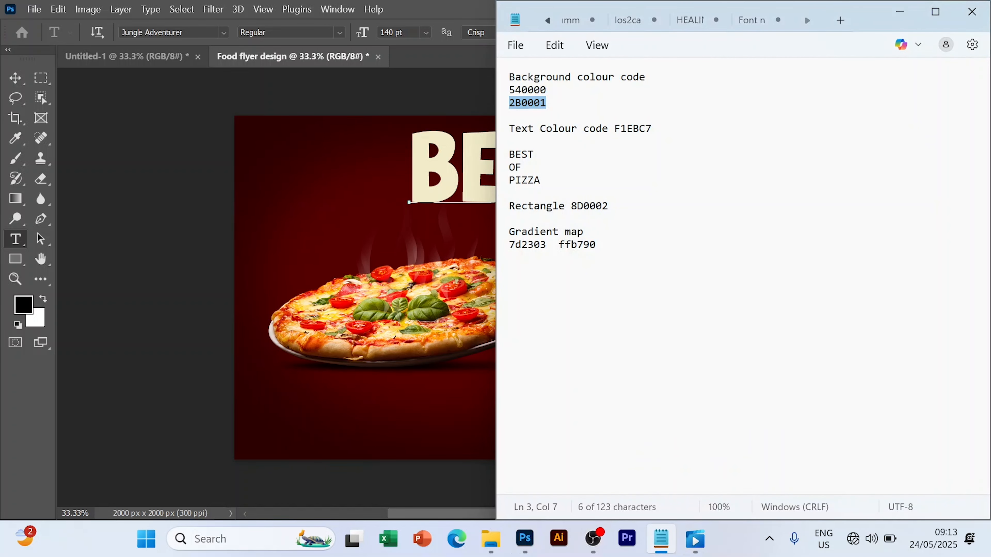
{"action": "left_click_drag", "start_coordinate": [614, 129], "coordinate": [653, 129]}
{"action": "left_click", "coordinate": [656, 129]}
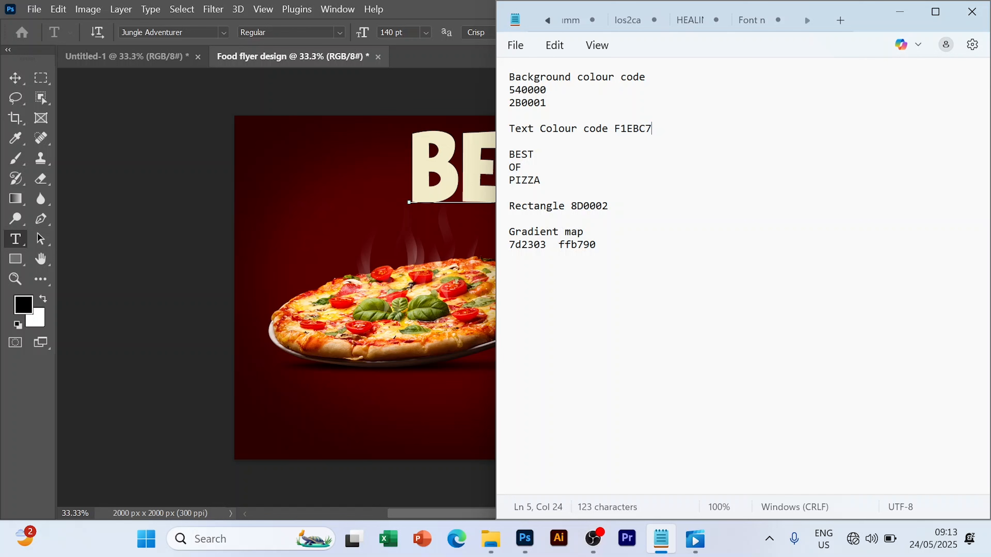
{"action": "left_click", "coordinate": [901, 10]}
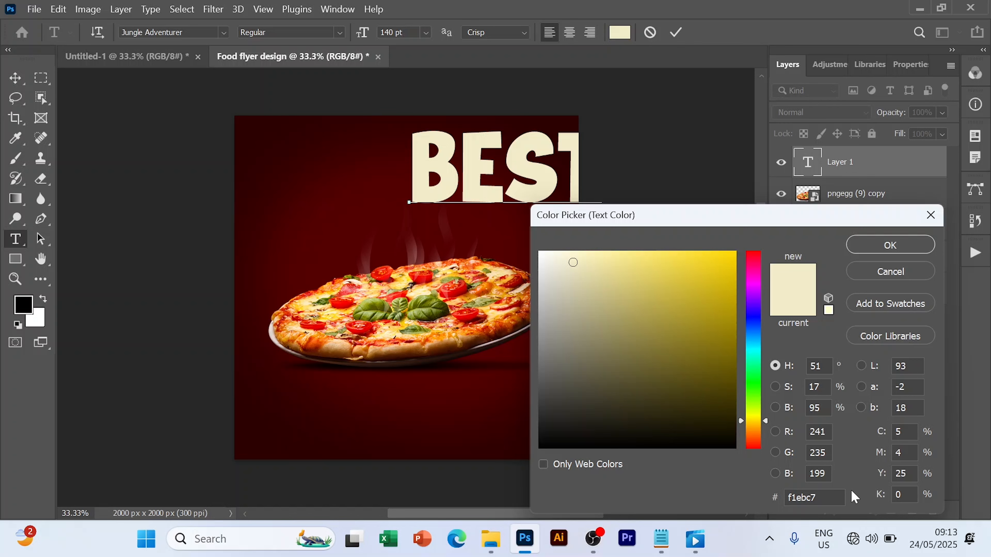
{"action": "left_click", "coordinate": [892, 245]}
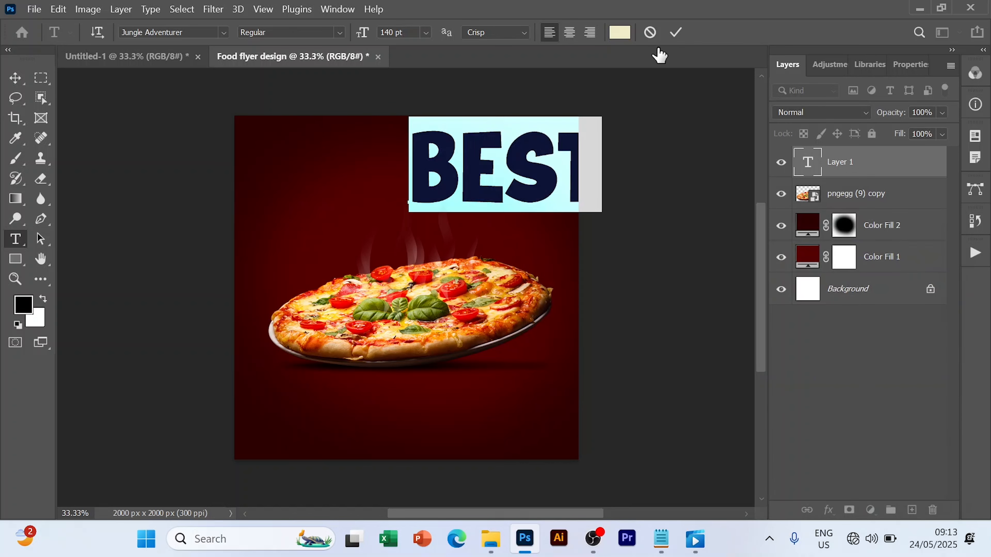
{"action": "left_click", "coordinate": [679, 34]}
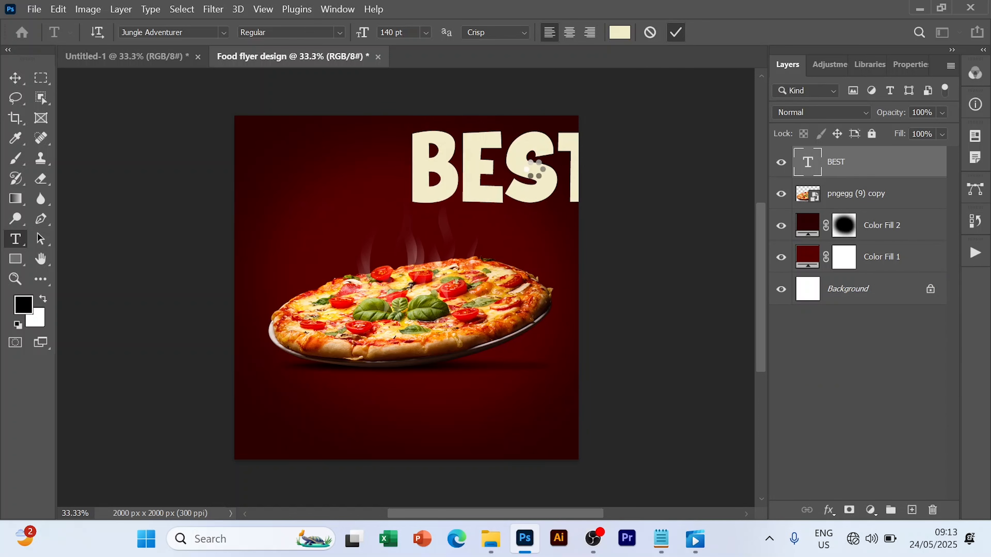
Move the BEST text fully onto the flyer above the pizza and center it horizontally on the canvas
{"action": "key", "text": "v"}
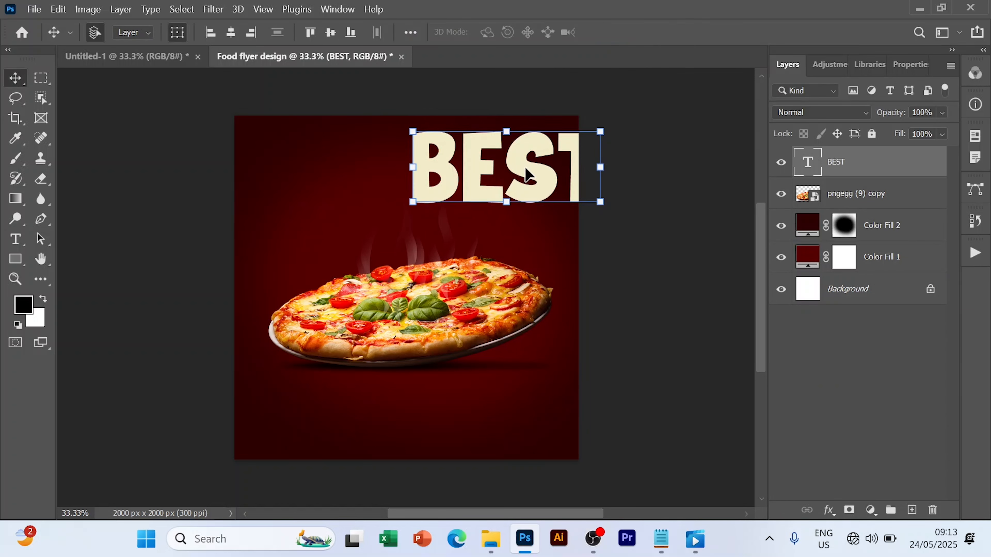
{"action": "left_click_drag", "start_coordinate": [532, 176], "coordinate": [445, 177]}
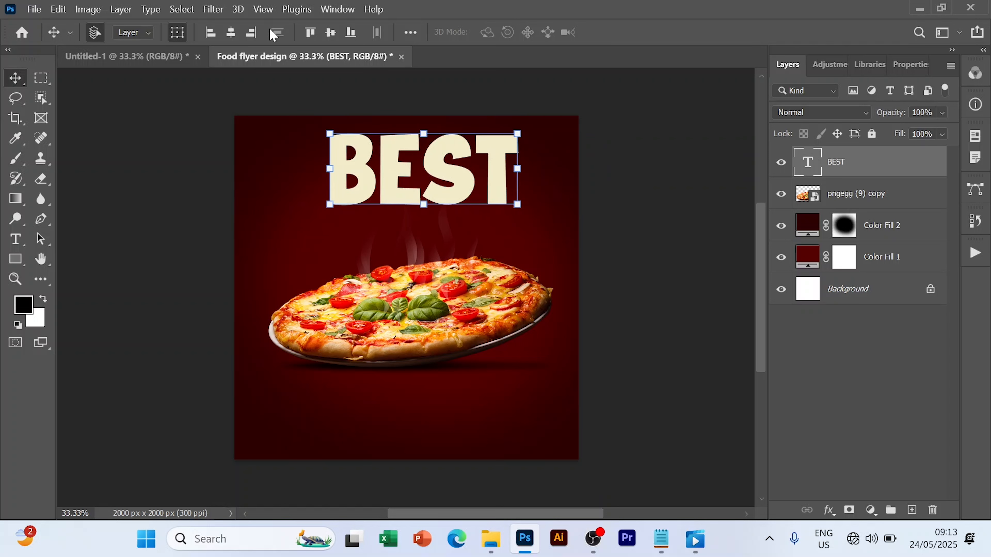
{"action": "left_click", "coordinate": [231, 33]}
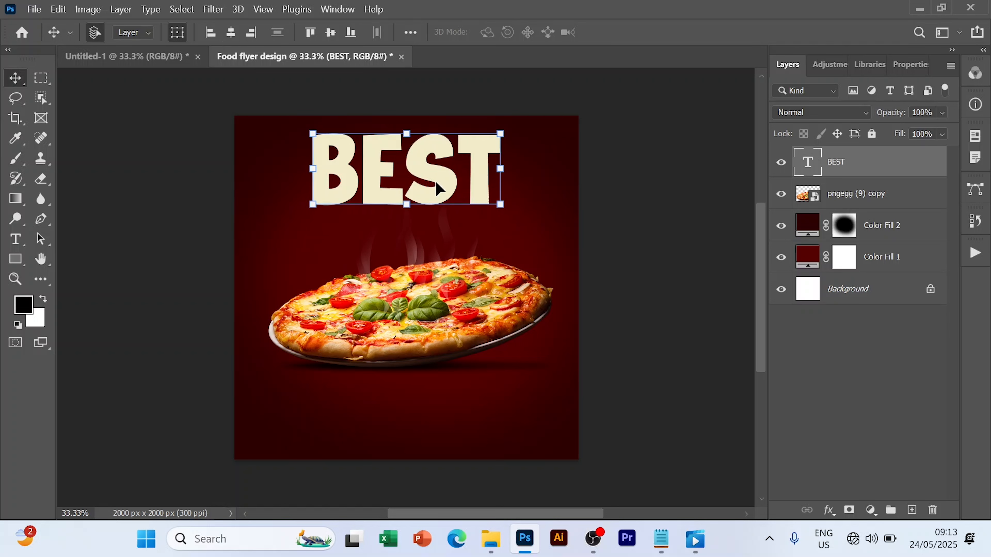
Duplicate the BEST text about 435 px straight down and change the copy's wording to PIZZA
{"action": "key", "text": "ctrl+j"}
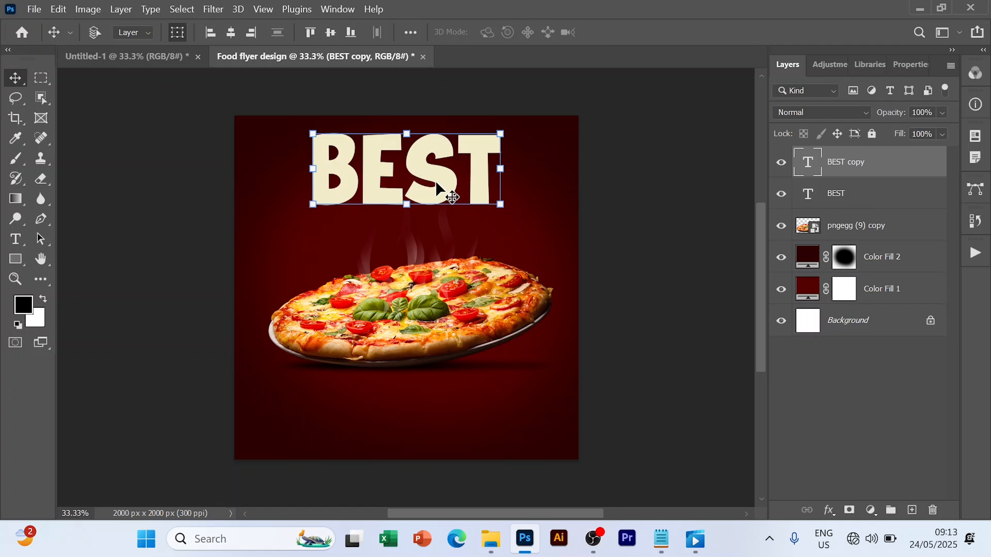
{"action": "left_click_drag", "start_coordinate": [437, 190], "coordinate": [437, 262]}
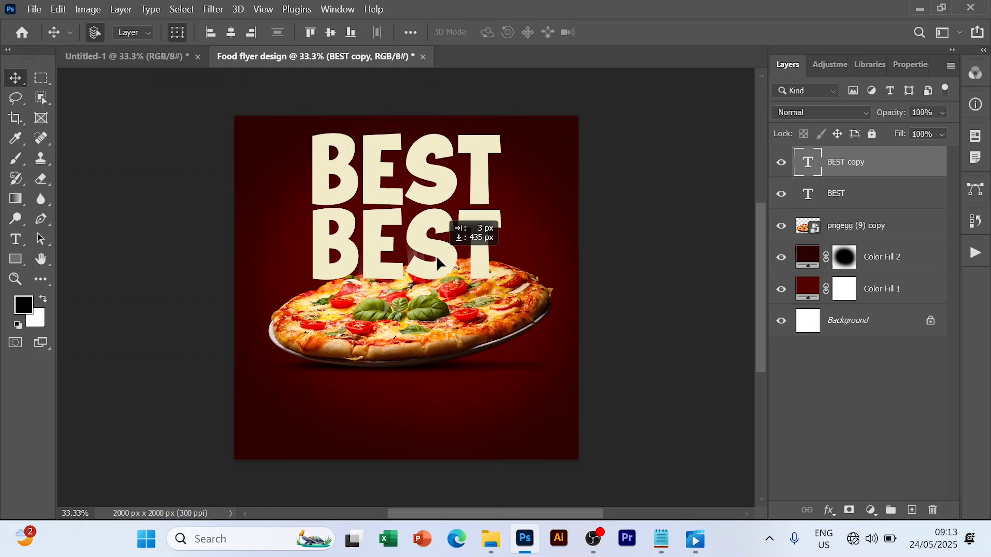
{"action": "left_click_drag", "start_coordinate": [436, 257], "coordinate": [437, 256]}
{"action": "double_click", "coordinate": [437, 257]}
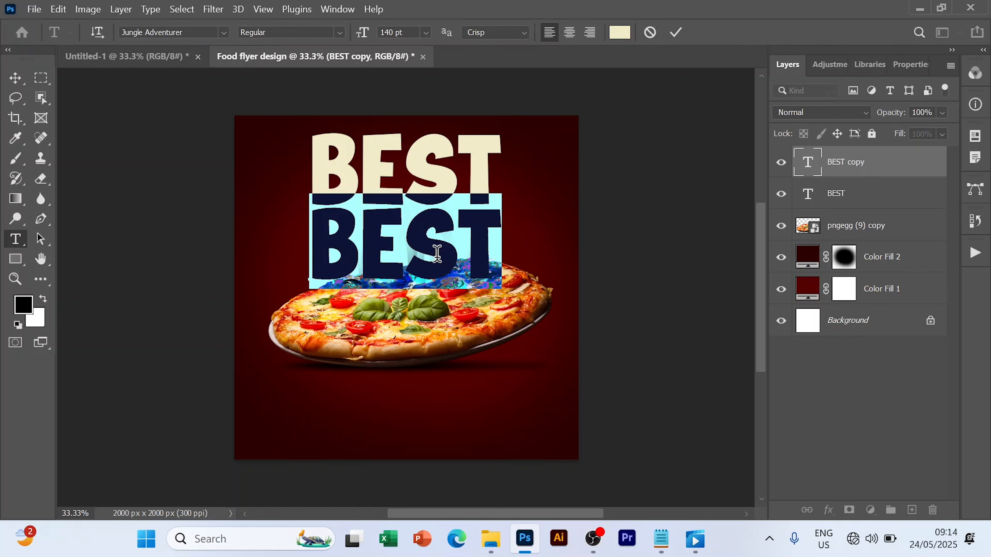
{"action": "type", "text": "PIZZA"}
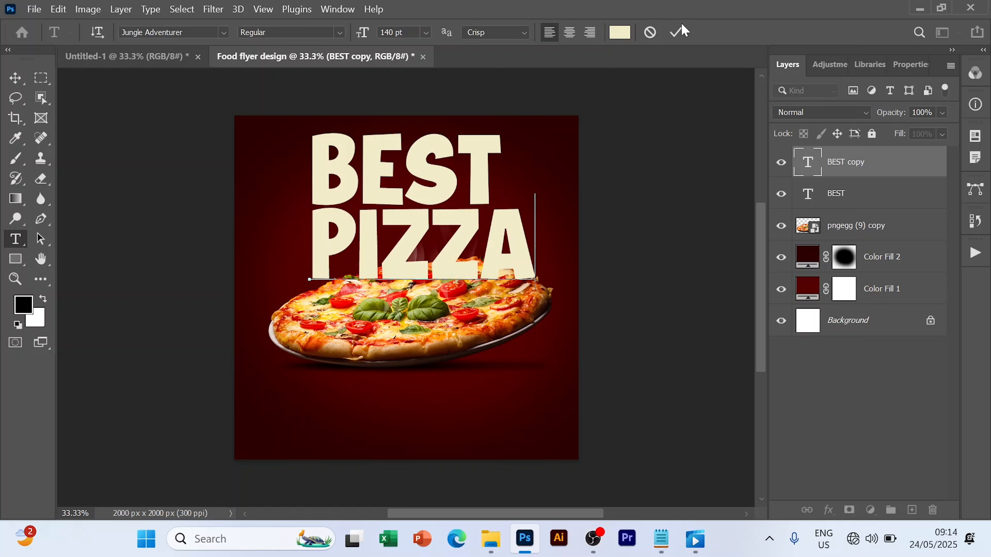
{"action": "left_click", "coordinate": [680, 33]}
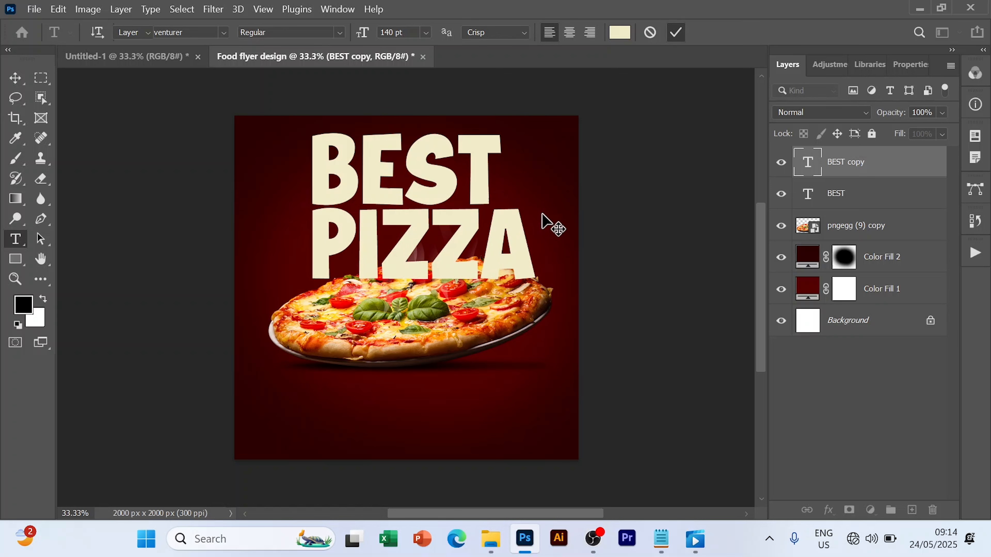
Center the PIZZA text horizontally on the canvas, and check the headline against the grid before hiding it again
{"action": "key", "text": "ctrl+t"}
{"action": "key", "text": "v"}
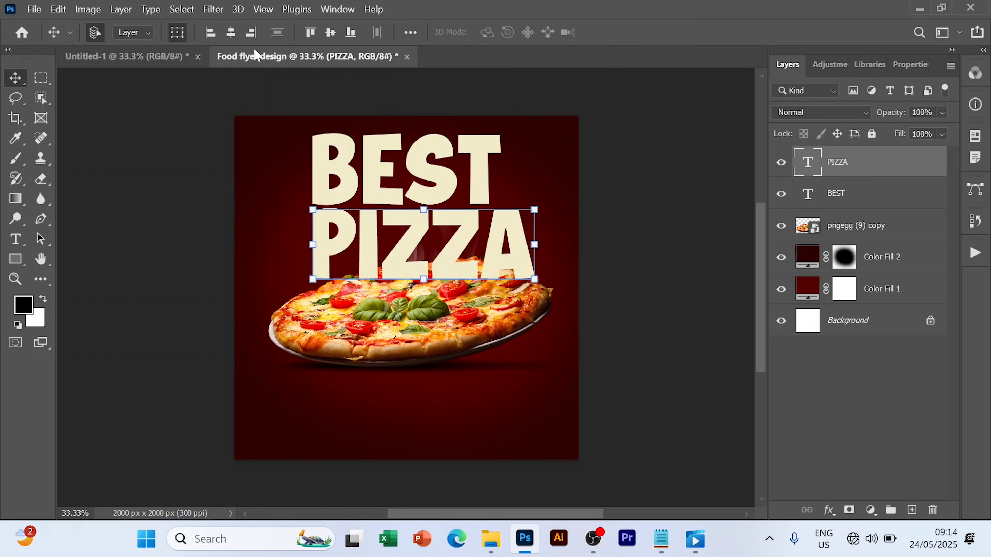
{"action": "left_click", "coordinate": [231, 34]}
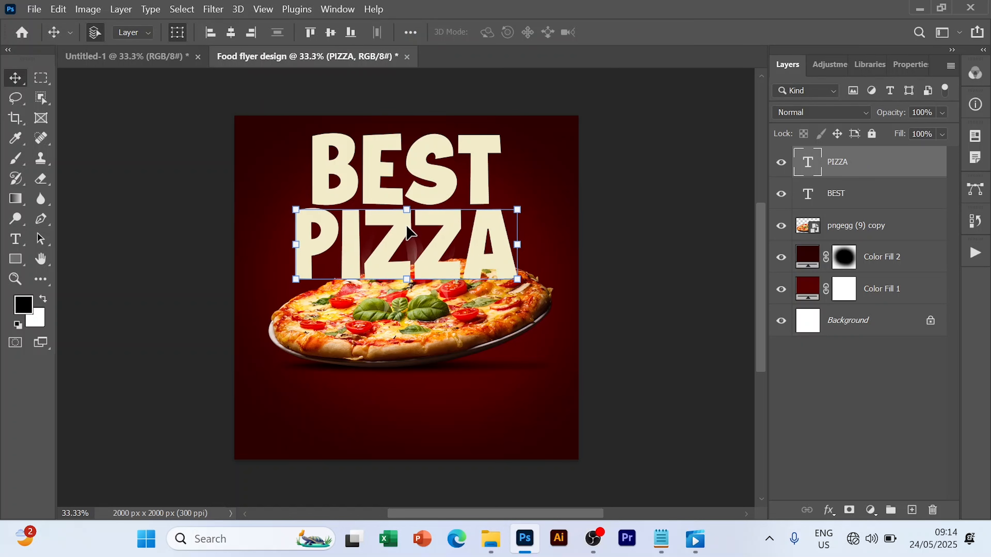
{"action": "key", "text": "ctrl+apostrophe"}
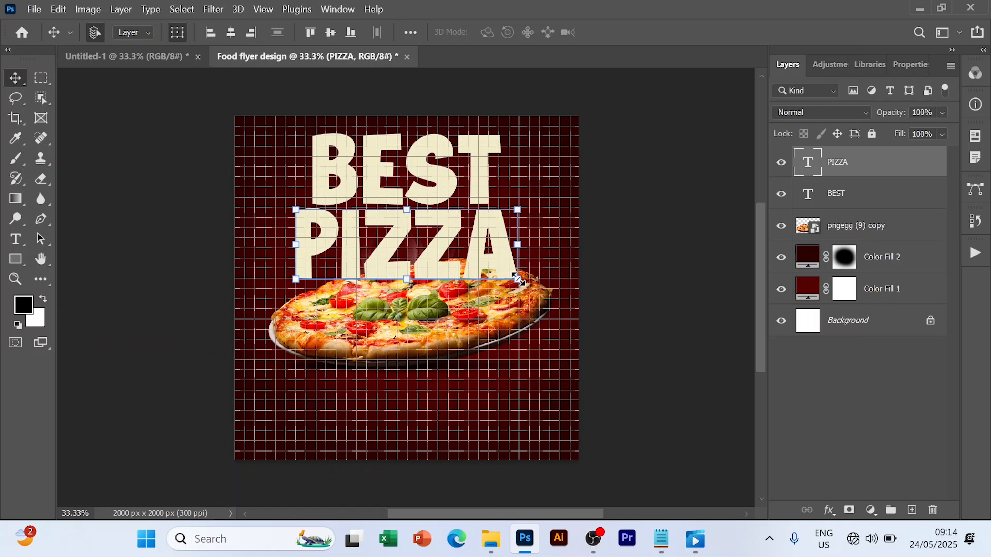
{"action": "key", "text": "ctrl+h"}
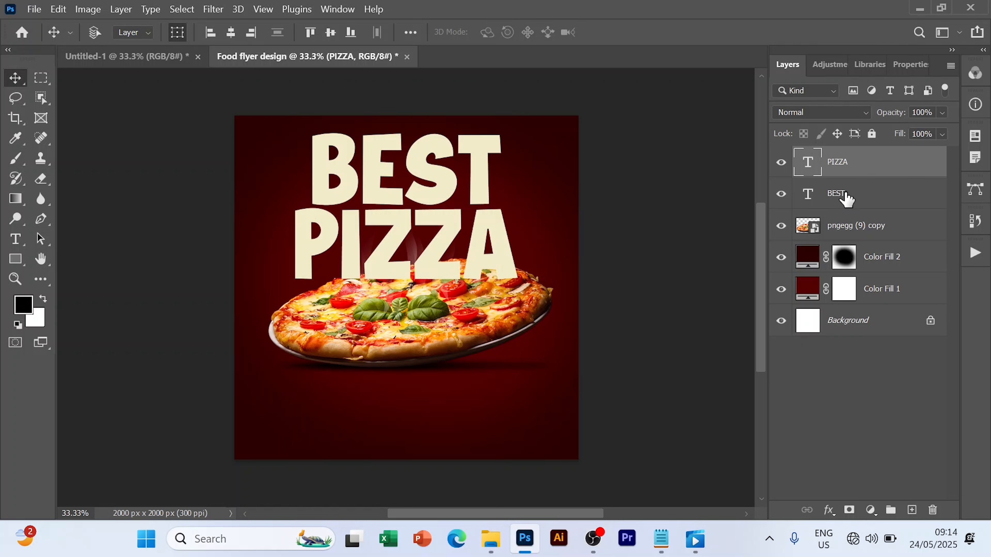
Nudge the BEST and PIZZA text layers slightly down together, toward the pizza image
{"action": "left_click", "coordinate": [843, 194], "text": "shift"}
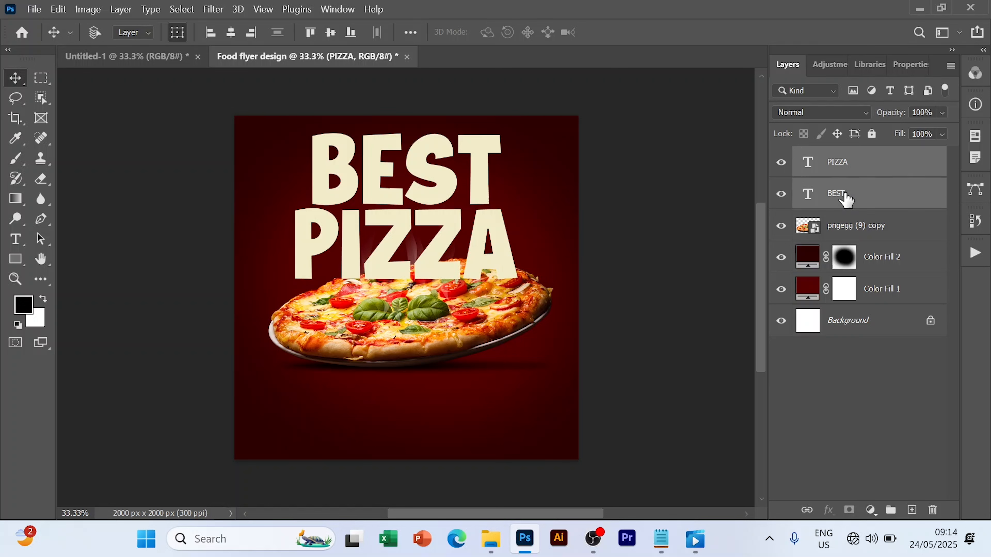
{"action": "left_click", "coordinate": [847, 200]}
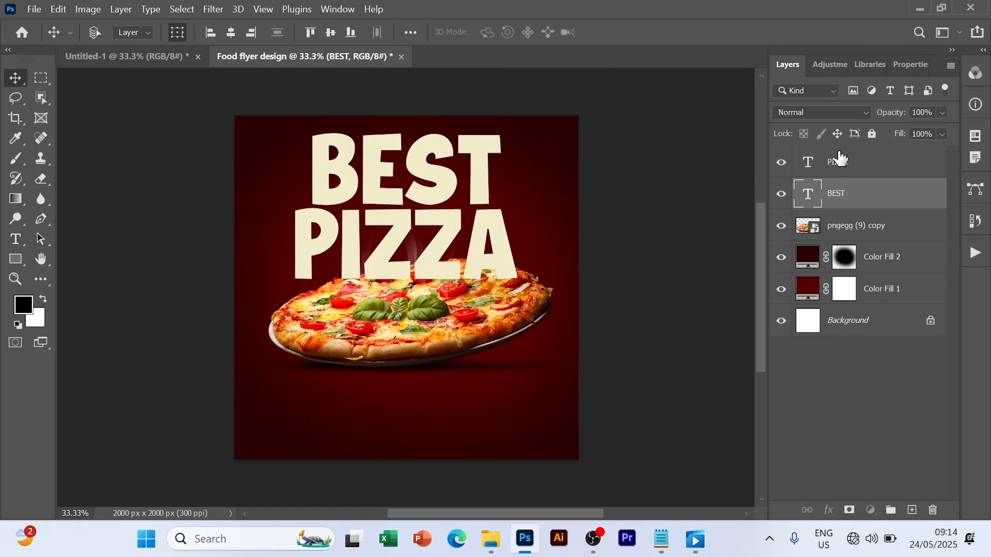
{"action": "left_click", "coordinate": [839, 160], "text": "shift"}
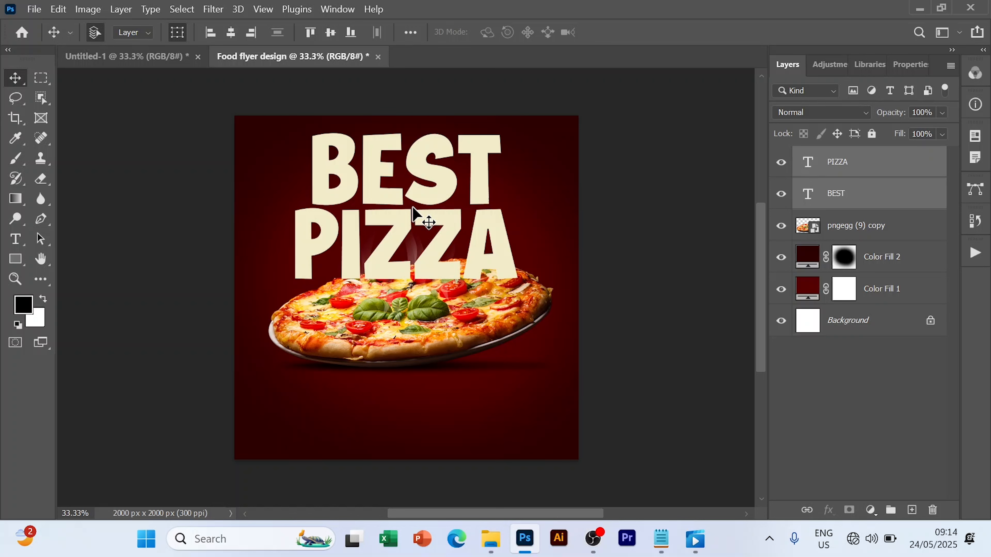
{"action": "key", "text": "Down"}
{"action": "key", "text": "Down"}
{"action": "key", "text": "Down"}
{"action": "key", "text": "Down"}
{"action": "key", "text": "Down"}
{"action": "key", "text": "Down"}
{"action": "key", "text": "Down"}
{"action": "key", "text": "Down"}
{"action": "key", "text": "Down"}
{"action": "key", "text": "Down"}
{"action": "key", "text": "Down"}
{"action": "key", "text": "Down"}
{"action": "key", "text": "Down"}
{"action": "key", "text": "Down"}
{"action": "key", "text": "Down"}
{"action": "key", "text": "Down"}
{"action": "key", "text": "Down"}
{"action": "key", "text": "Down"}
{"action": "key", "text": "Down"}
{"action": "key", "text": "Down"}
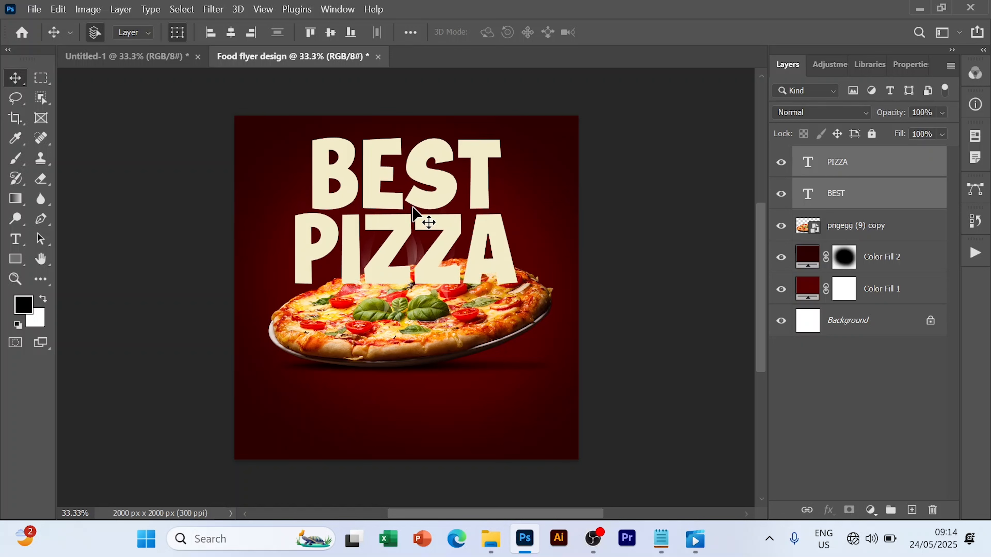
{"action": "key", "text": "Down"}
{"action": "key", "text": "Down"}
{"action": "key", "text": "Down"}
{"action": "key", "text": "Down"}
{"action": "key", "text": "Down"}
{"action": "key", "text": "Down"}
{"action": "key", "text": "Down"}
{"action": "key", "text": "Down"}
{"action": "key", "text": "Down"}
{"action": "key", "text": "Down"}
{"action": "key", "text": "Down"}
{"action": "key", "text": "Down"}
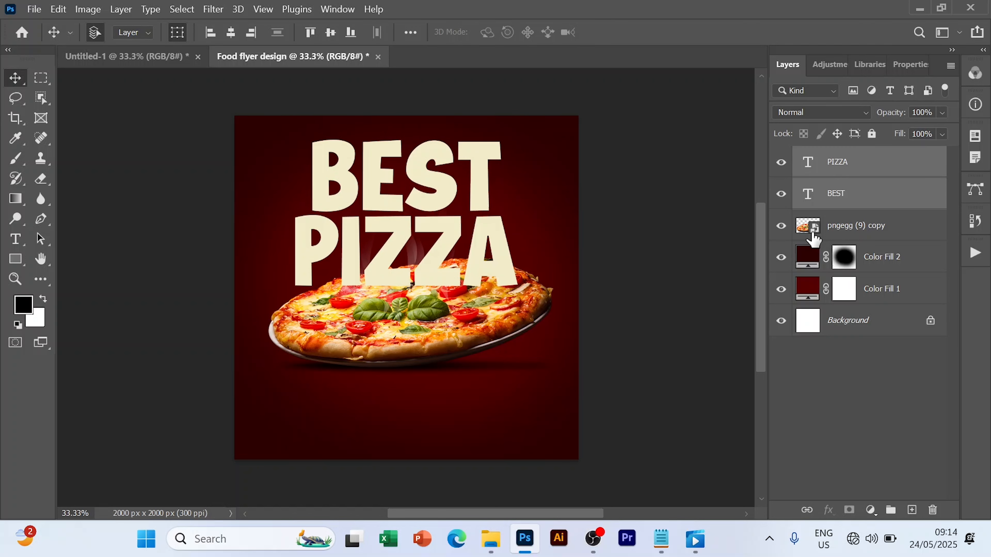
Bring the pizza image layer above the PIZZA and BEST text layers so it overlaps the headline
{"action": "left_click_drag", "start_coordinate": [887, 226], "coordinate": [893, 157]}
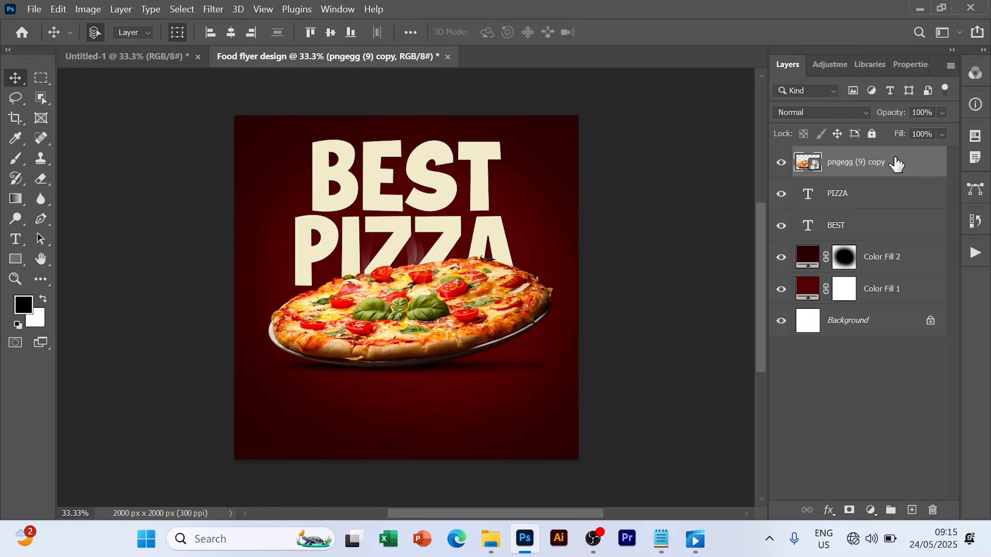
{"action": "key", "text": "ctrl+alt+a"}
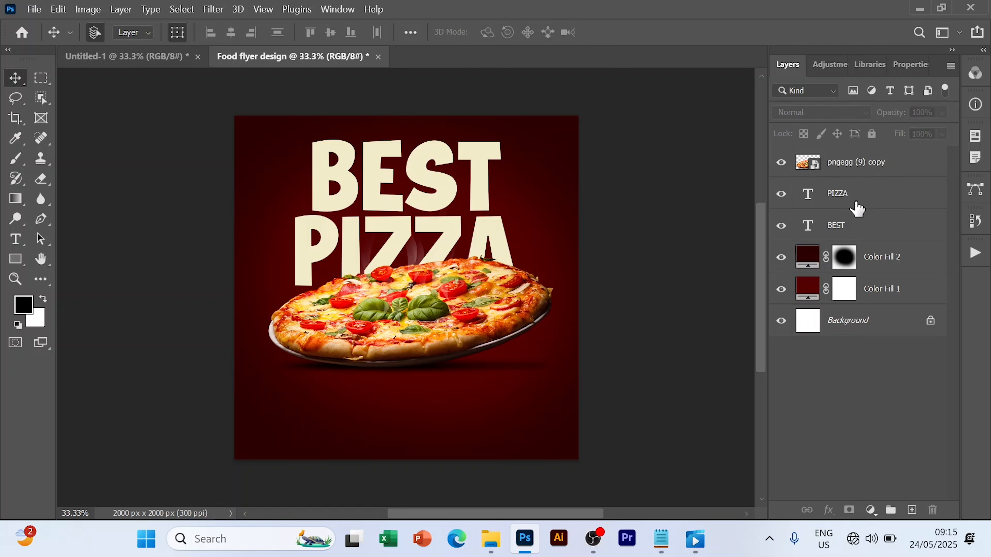
Move the pizza image and both headline text layers down together toward the flyer's middle and align their horizontal centers
{"action": "left_click", "coordinate": [856, 167]}
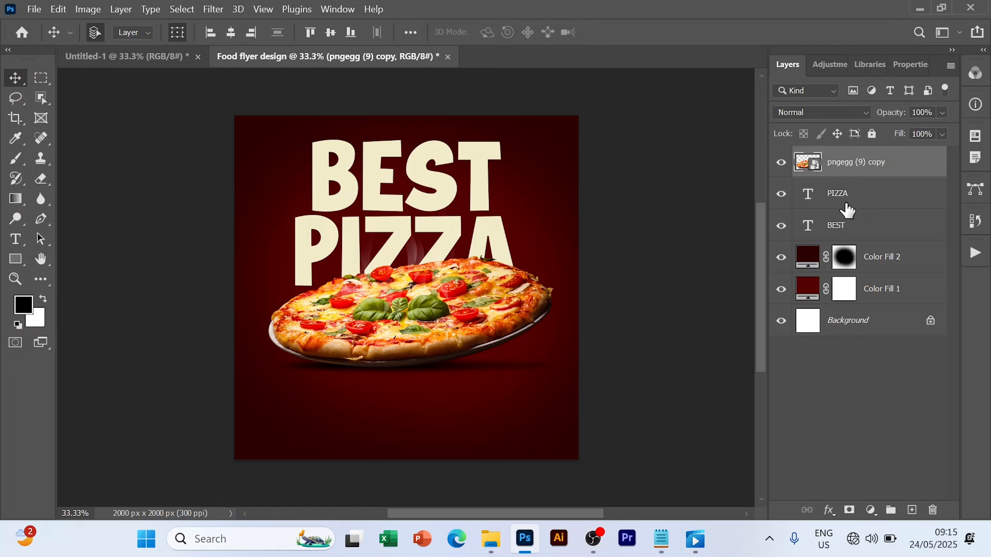
{"action": "left_click", "coordinate": [838, 236], "text": "shift"}
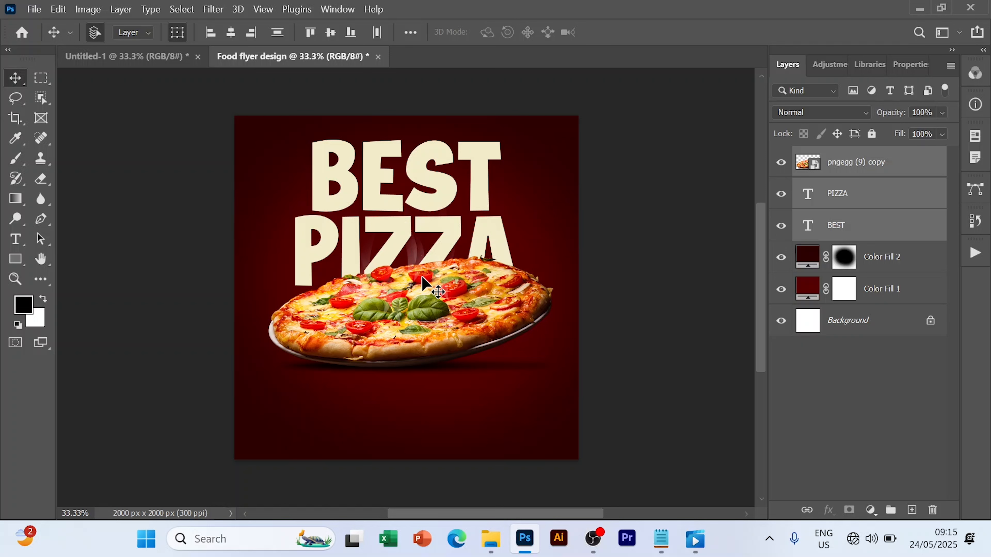
{"action": "left_click_drag", "start_coordinate": [421, 277], "coordinate": [422, 304]}
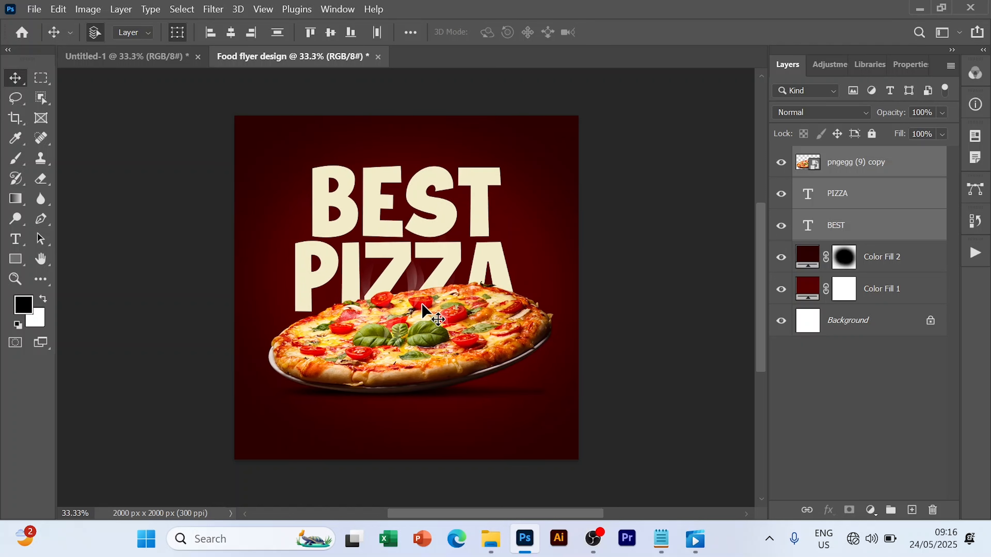
{"action": "left_click", "coordinate": [231, 34]}
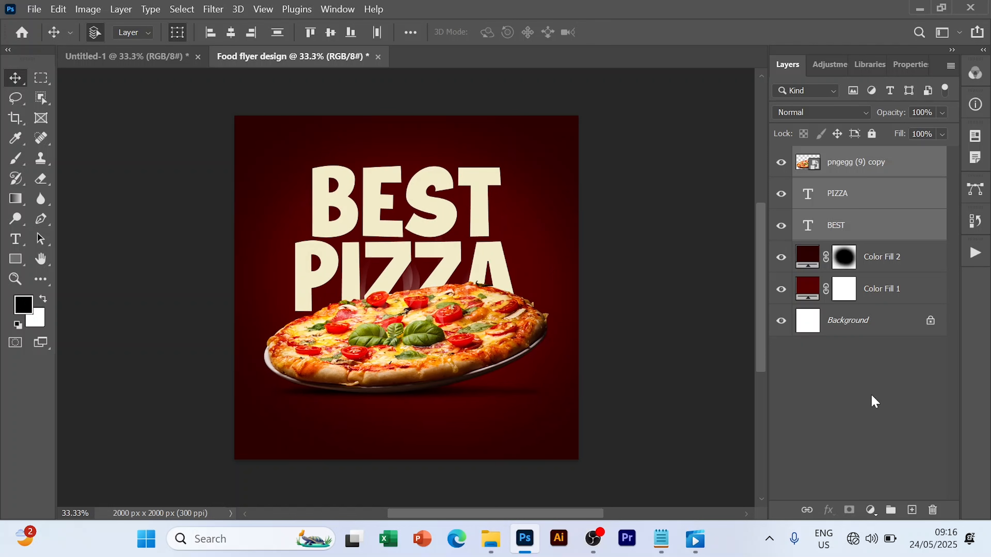
Group the Color Fill 1 and Color Fill 2 layers and name the group BG
{"action": "left_click", "coordinate": [876, 402]}
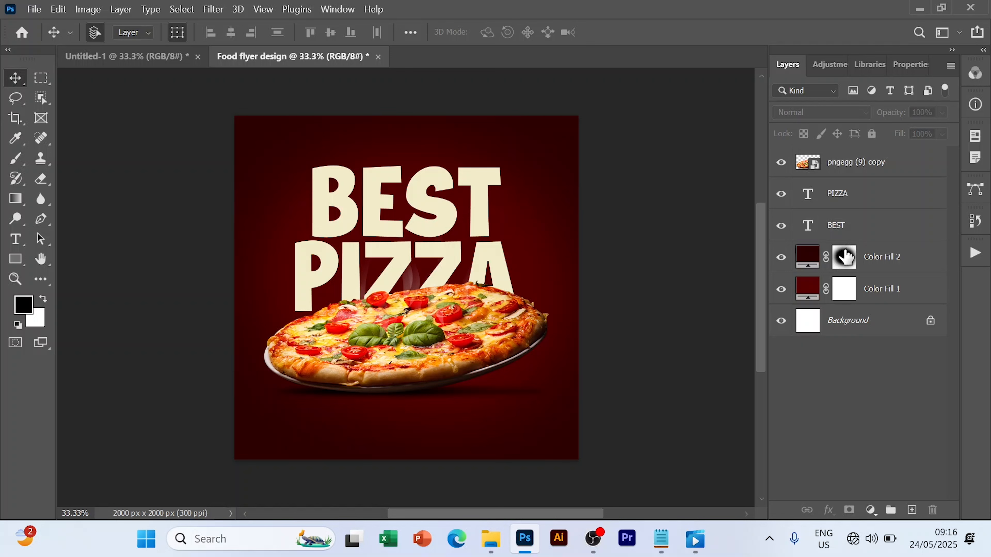
{"action": "left_click", "coordinate": [844, 289]}
{"action": "left_click", "coordinate": [682, 345]}
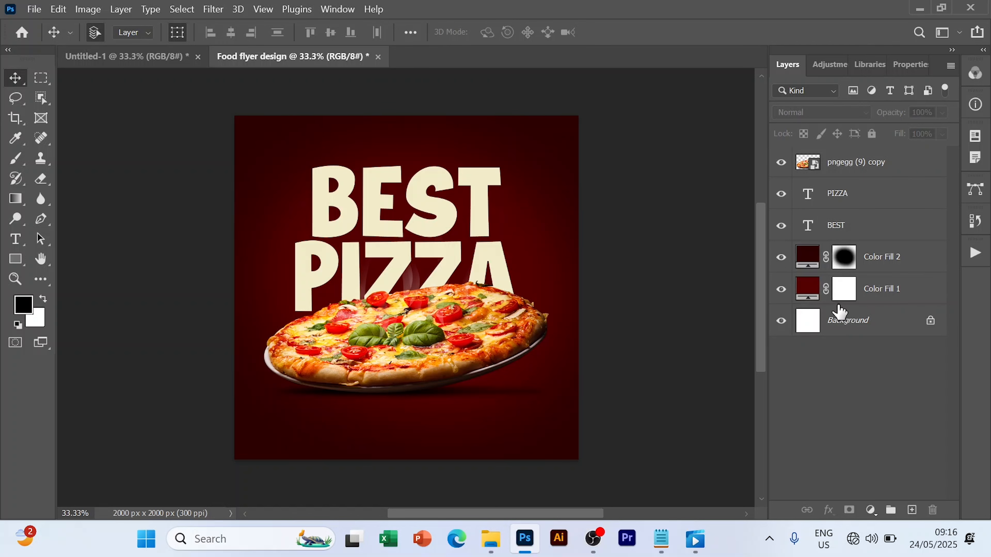
{"action": "left_click", "coordinate": [895, 301]}
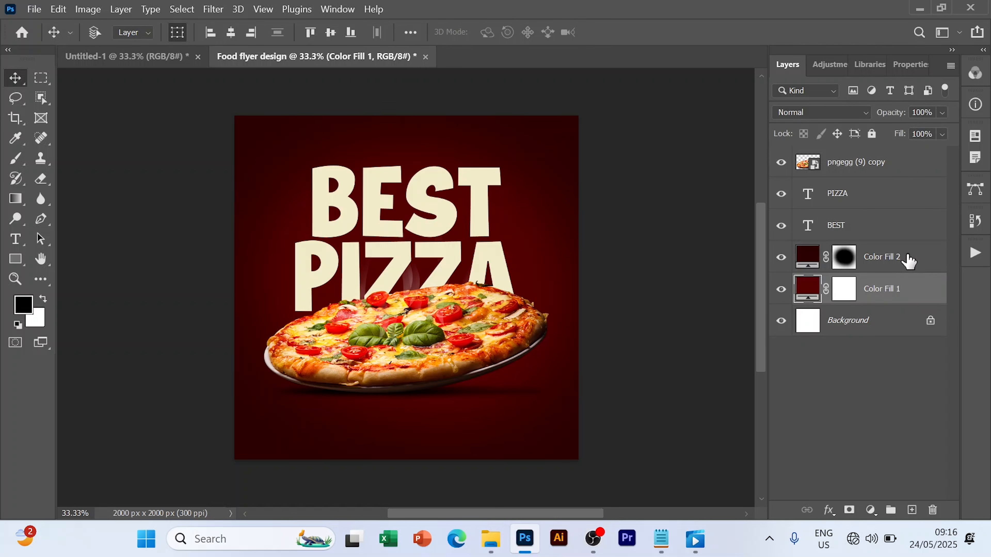
{"action": "left_click", "coordinate": [907, 260], "text": "shift"}
{"action": "key", "text": "ctrl+g"}
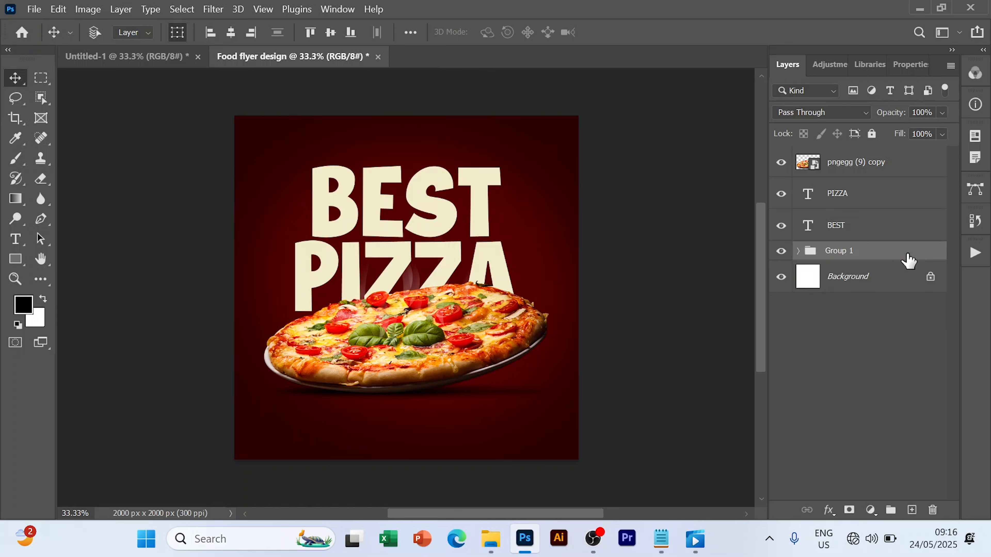
{"action": "double_click", "coordinate": [834, 252]}
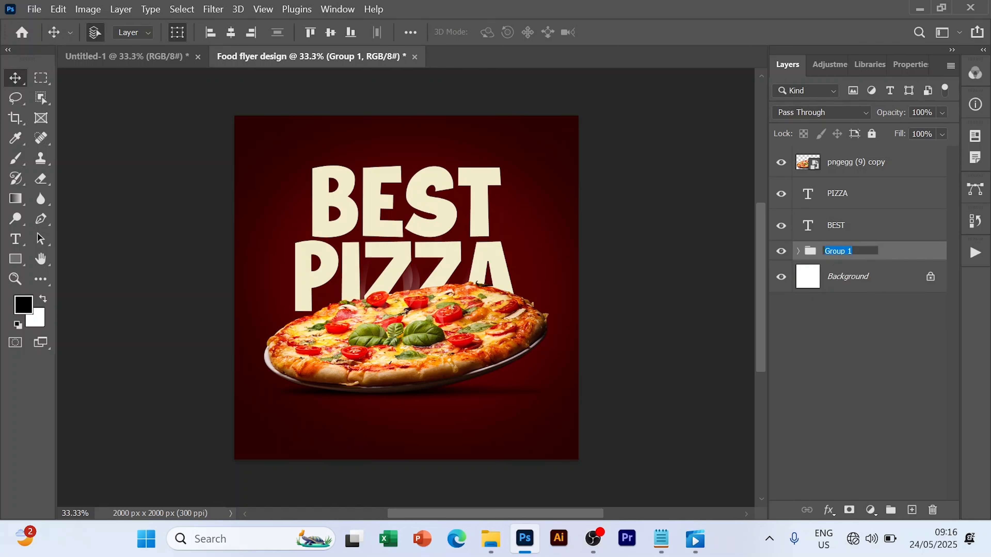
{"action": "type", "text": "BG"}
{"action": "key", "text": "Return"}
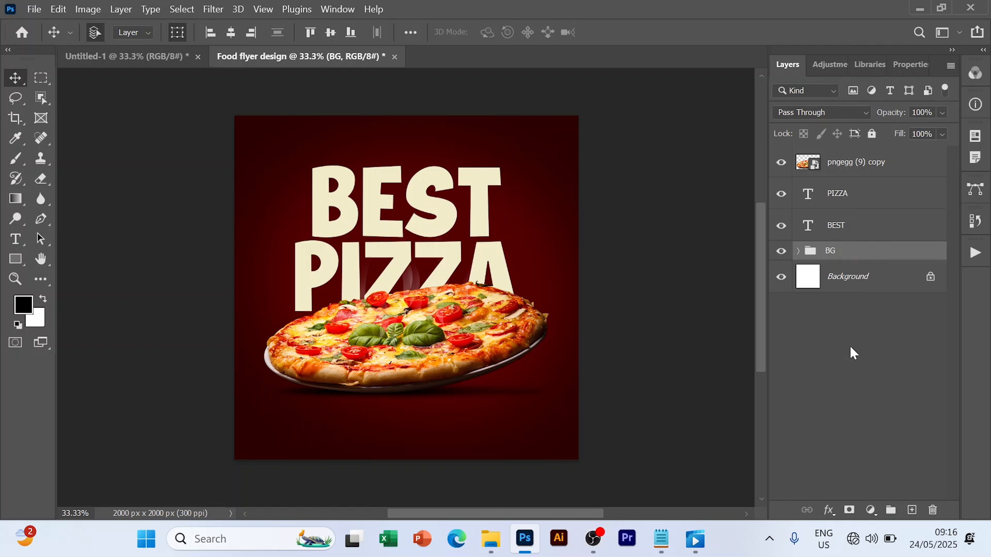
{"action": "left_click", "coordinate": [853, 362]}
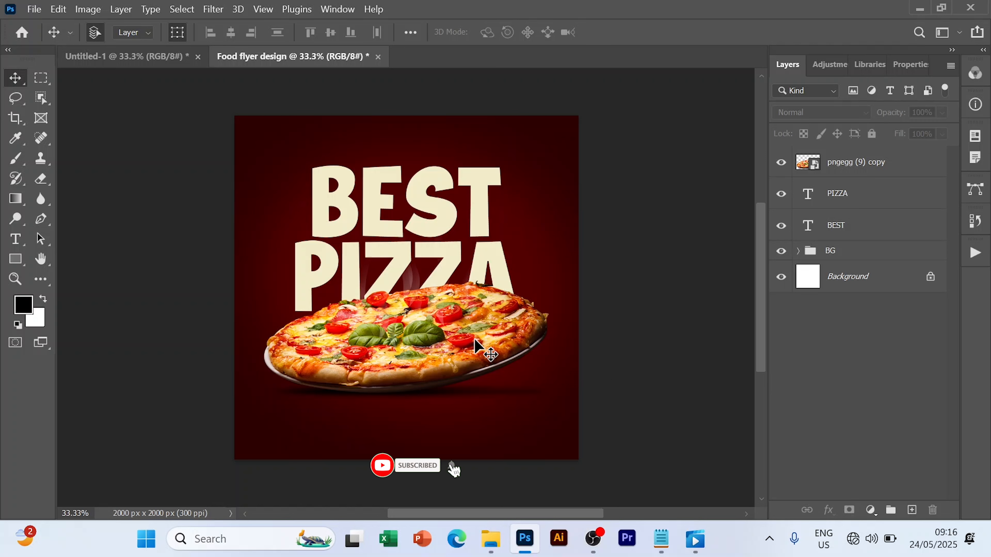
Draw a rectangle about 301 by 121 px below the pizza image, slightly off the flyer's center
{"action": "left_click", "coordinate": [13, 262]}
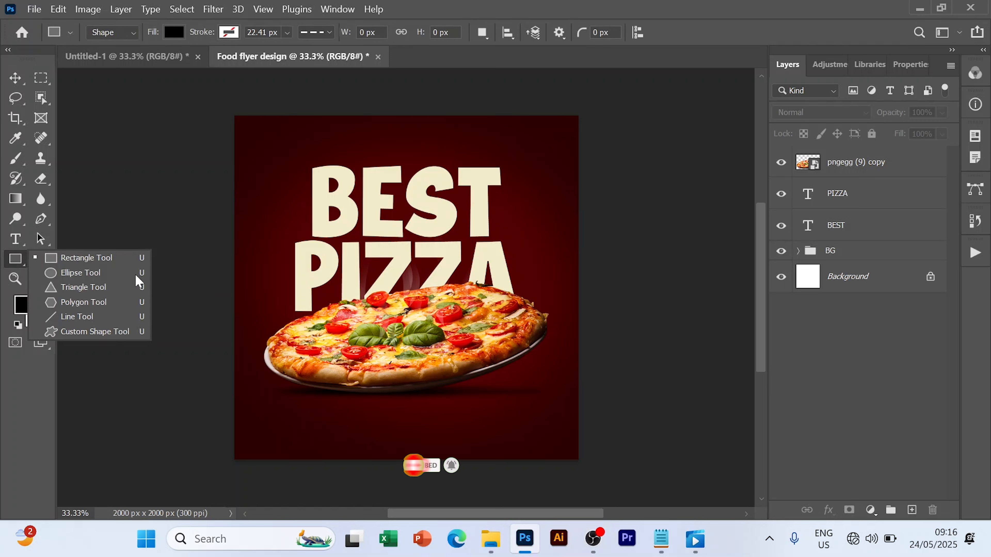
{"action": "left_click", "coordinate": [97, 263]}
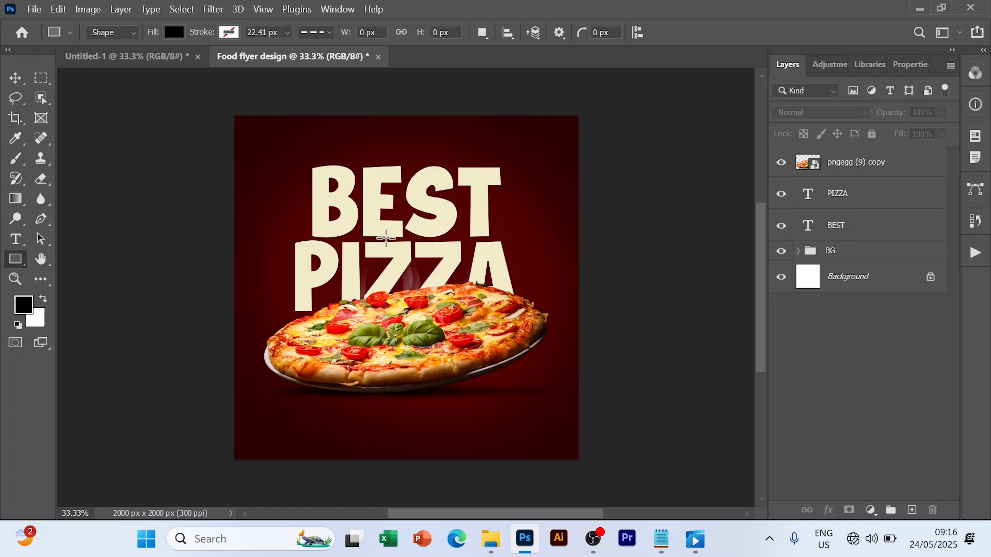
{"action": "left_click_drag", "start_coordinate": [338, 420], "coordinate": [390, 441]}
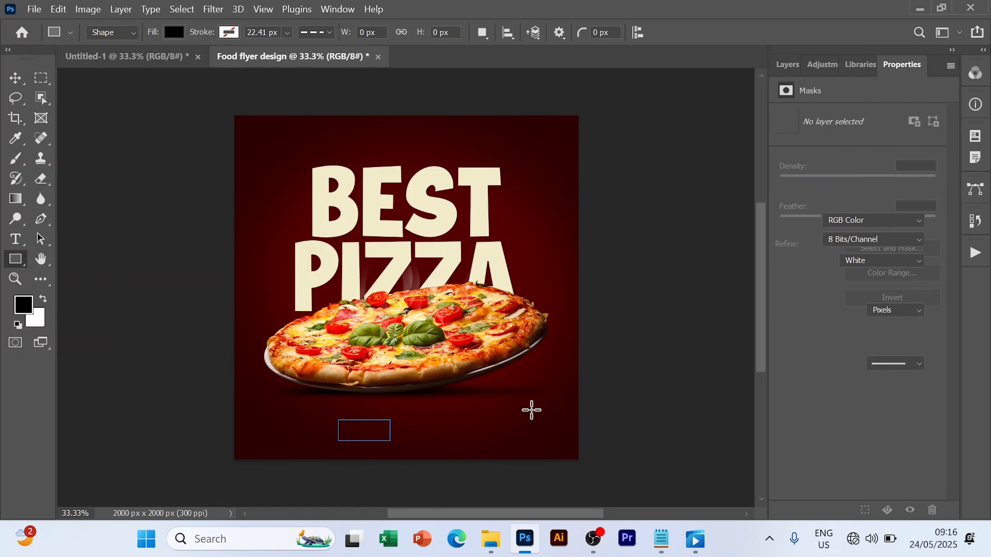
Fill the rectangle with the dark red 8D0002, copying the Rectangle colour code from the notes in Notepad
{"action": "left_click", "coordinate": [173, 32]}
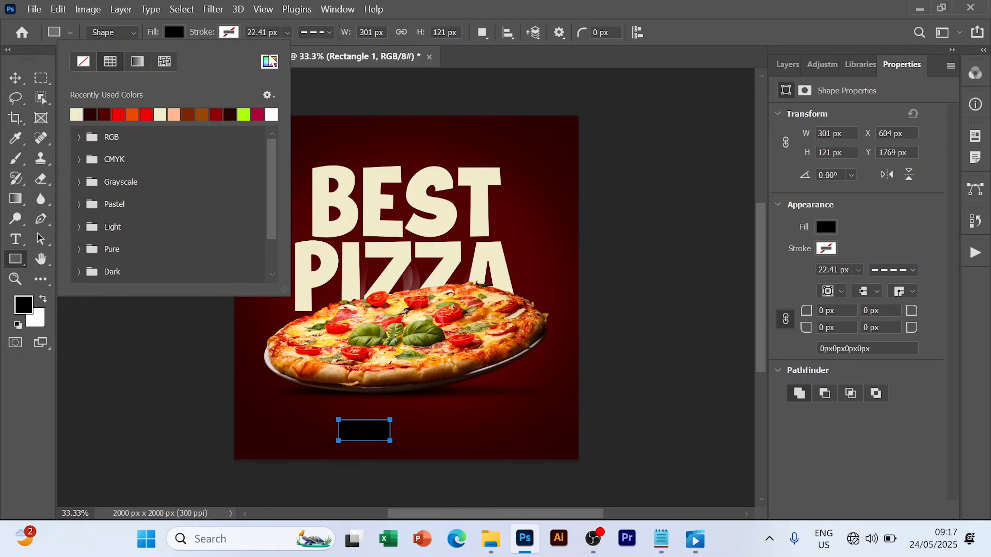
{"action": "left_click", "coordinate": [270, 61]}
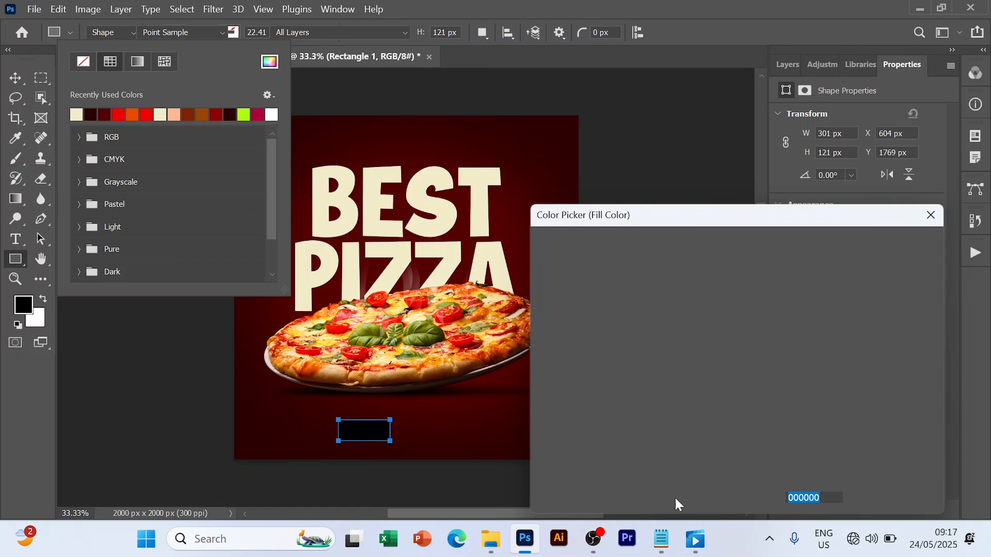
{"action": "left_click", "coordinate": [662, 541]}
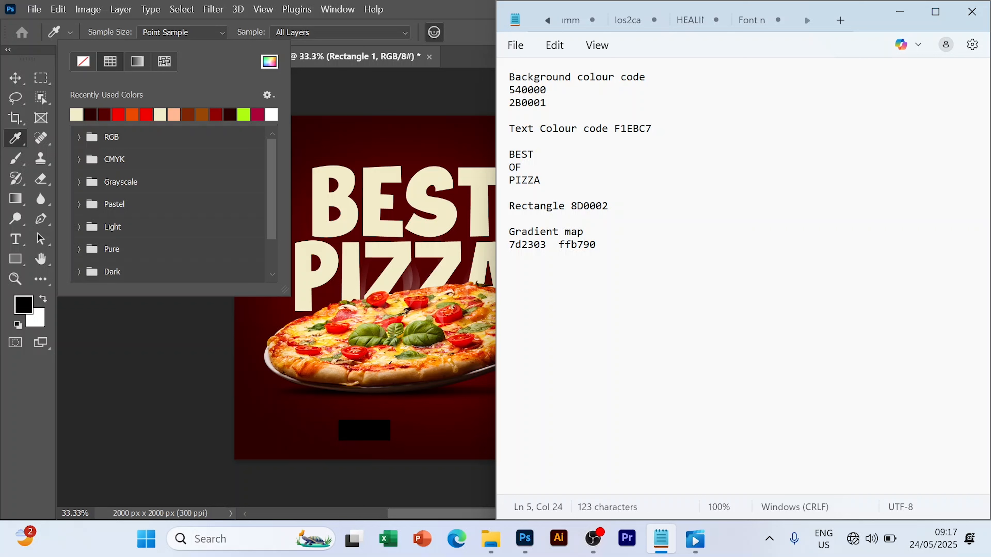
{"action": "left_click_drag", "start_coordinate": [571, 207], "coordinate": [619, 216]}
{"action": "key", "text": "ctrl+c"}
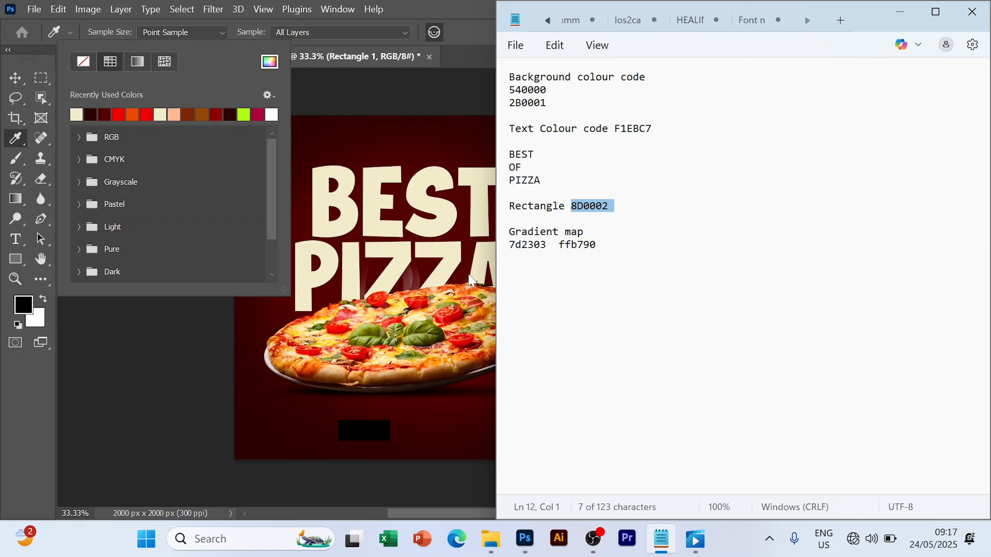
{"action": "left_click", "coordinate": [525, 551]}
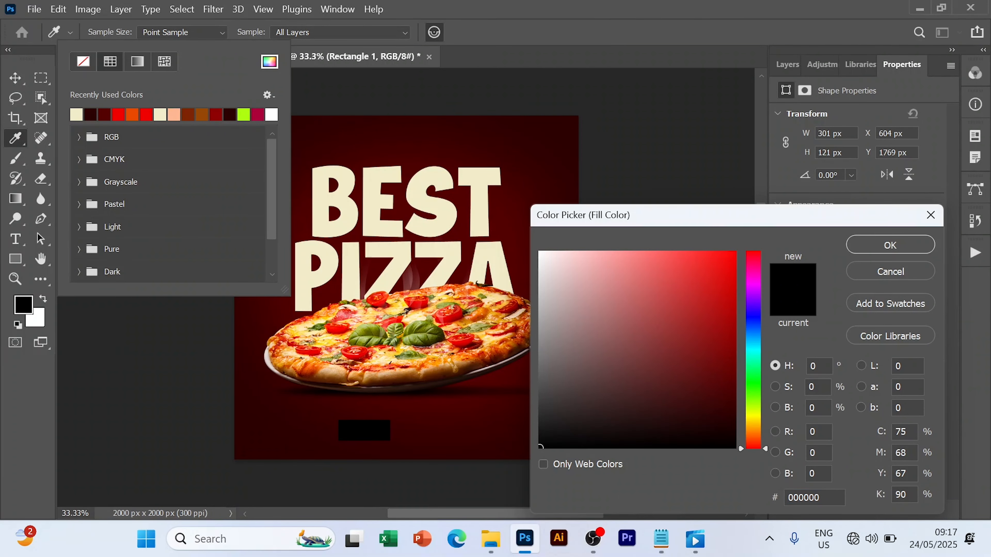
{"action": "double_click", "coordinate": [819, 498]}
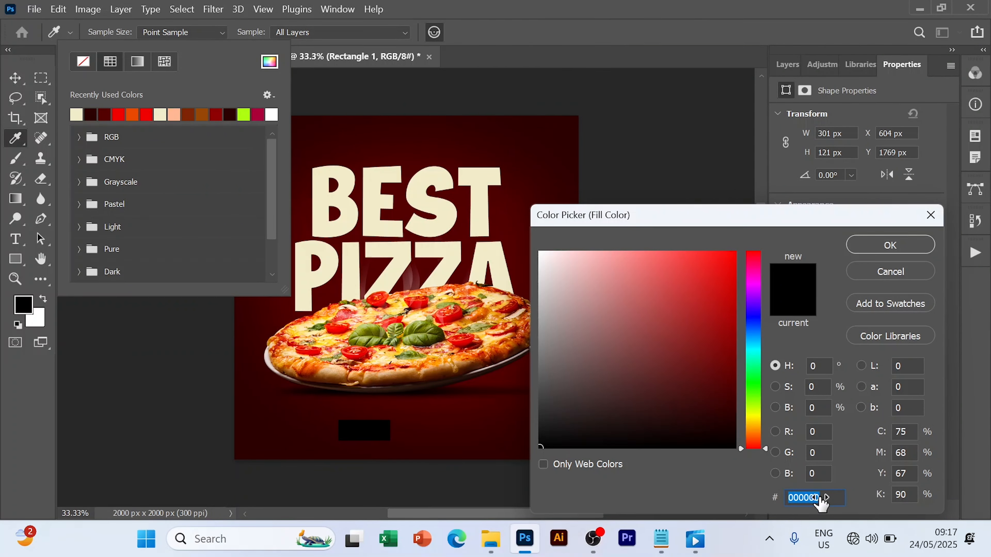
{"action": "key", "text": "ctrl+v"}
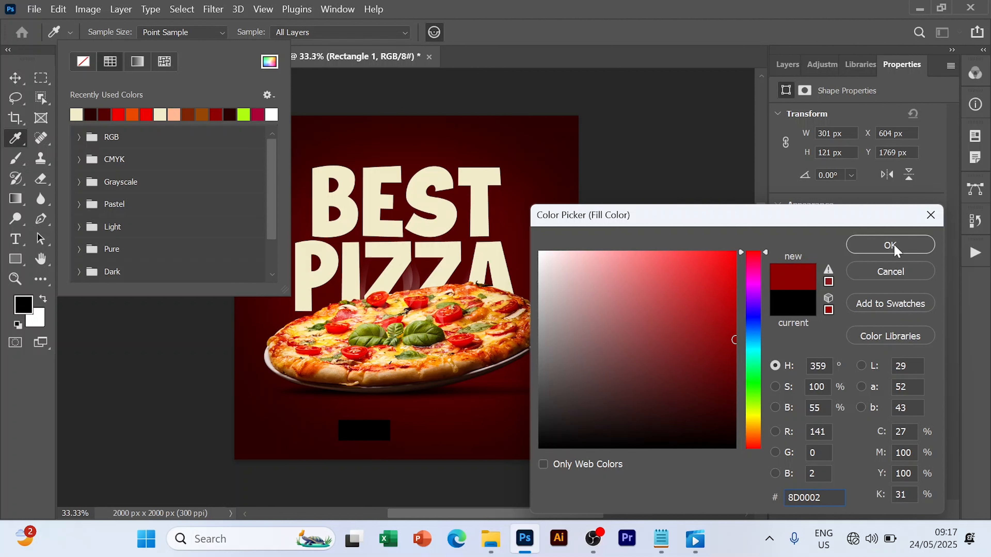
{"action": "left_click", "coordinate": [894, 245]}
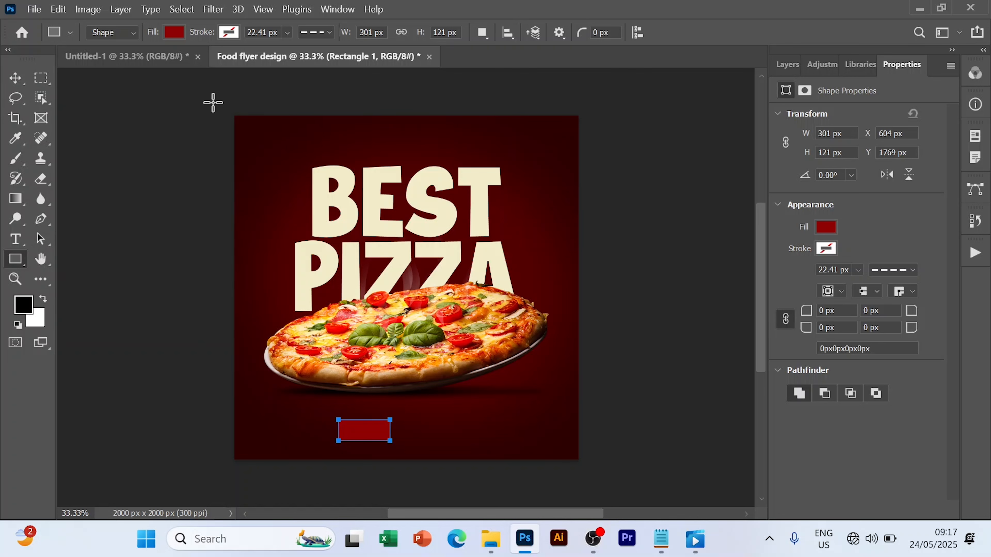
Duplicate the BEST text below the pizza beside the red rectangle and change the copy's wording to OF
{"action": "key", "text": "v"}
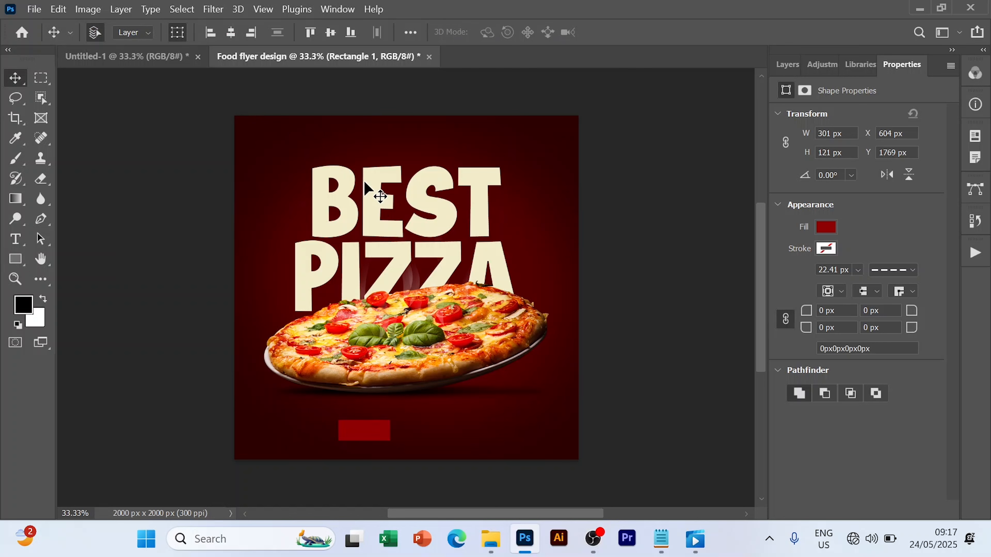
{"action": "left_click", "coordinate": [377, 188]}
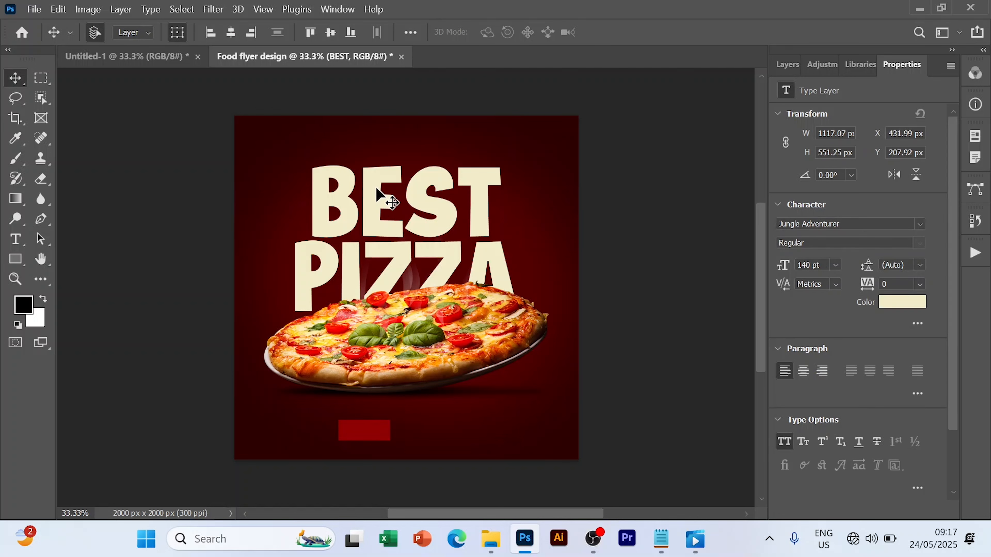
{"action": "left_click_drag", "start_coordinate": [377, 189], "coordinate": [449, 428]}
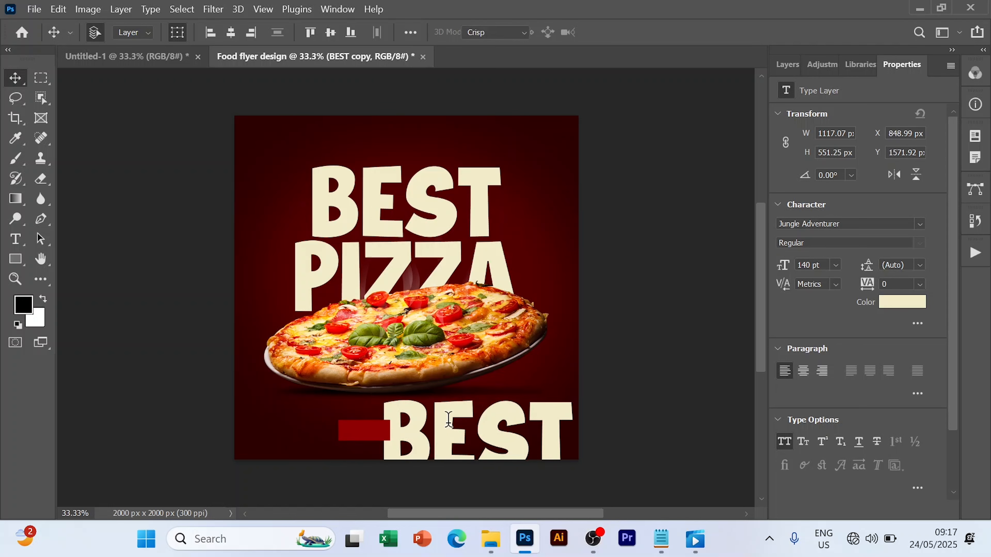
{"action": "double_click", "coordinate": [448, 421]}
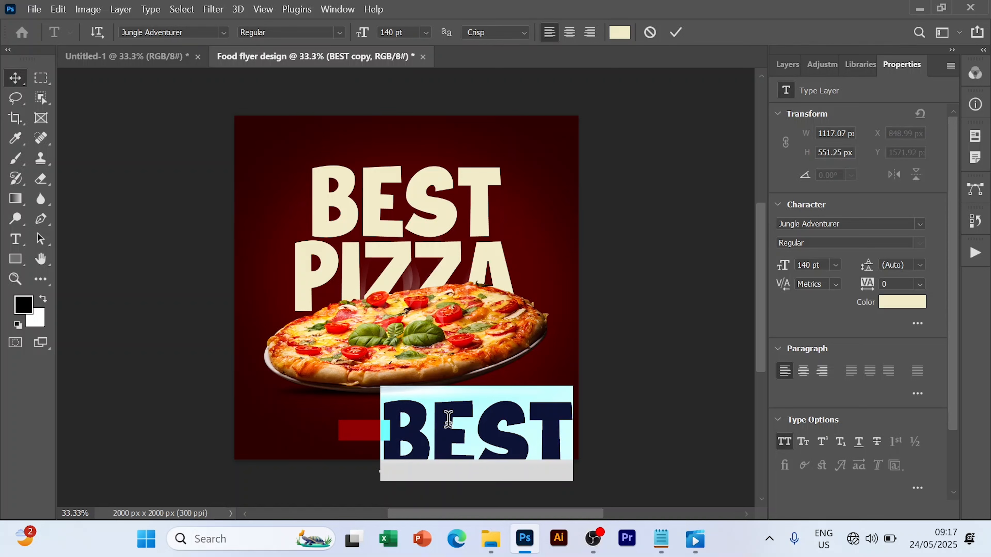
{"action": "left_click", "coordinate": [448, 421]}
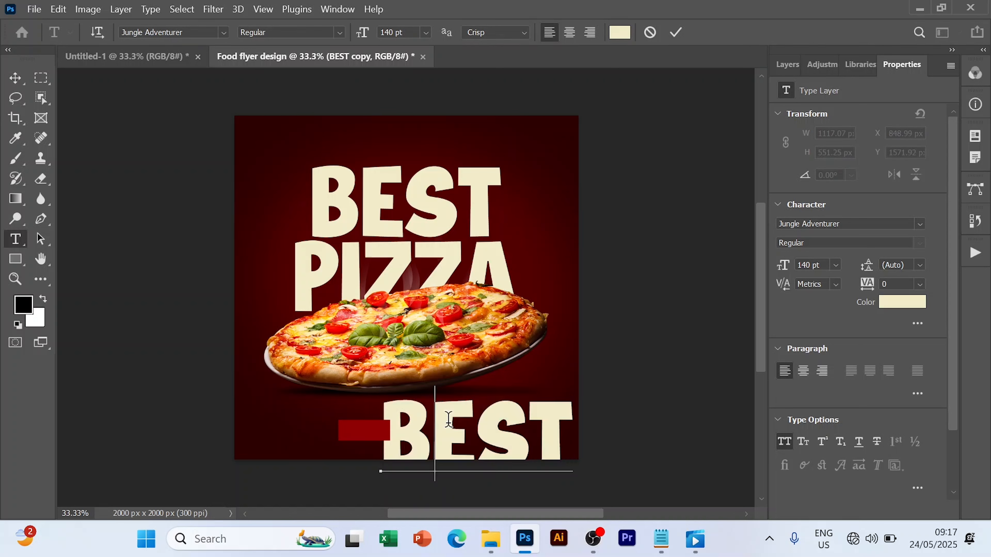
{"action": "key", "text": "ctrl+a"}
{"action": "type", "text": "OF"}
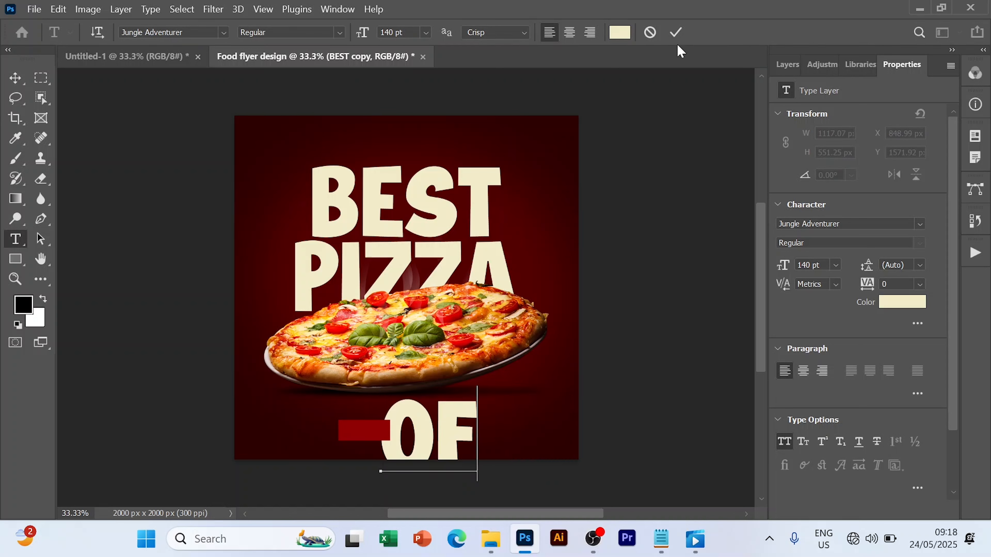
Set the OF text's font size to 50 pt and commit the text edit
{"action": "key", "text": "ctrl"}
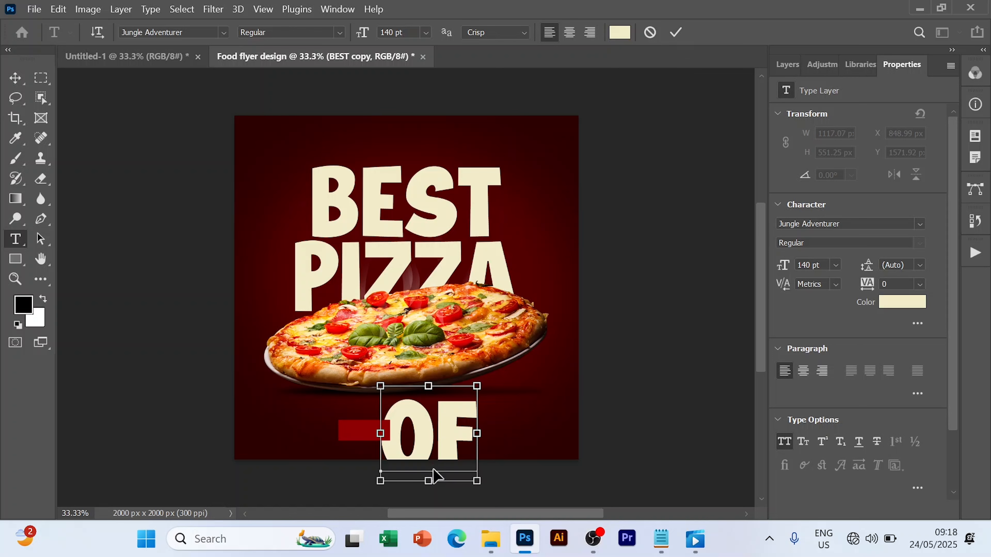
{"action": "key", "text": "ctrl+a"}
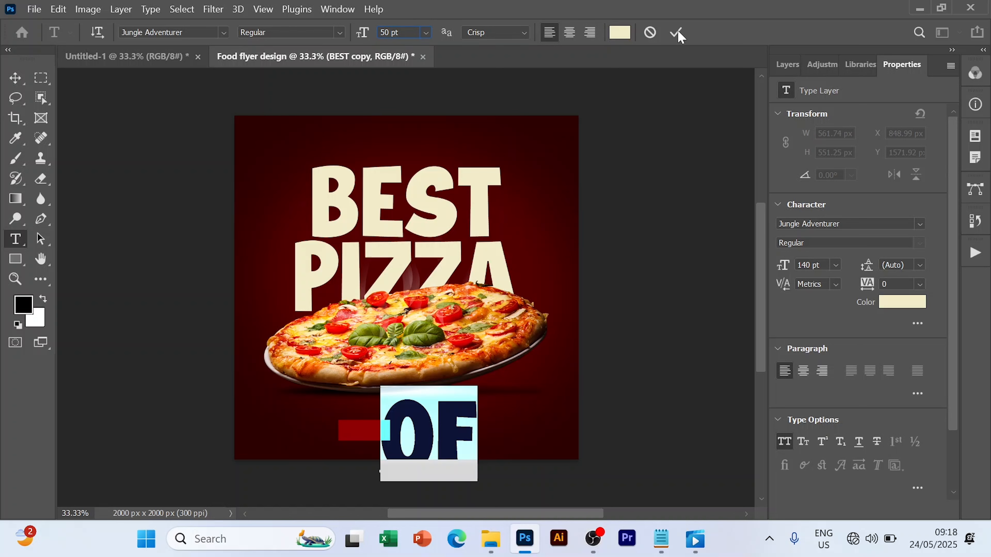
{"action": "key", "text": "Return"}
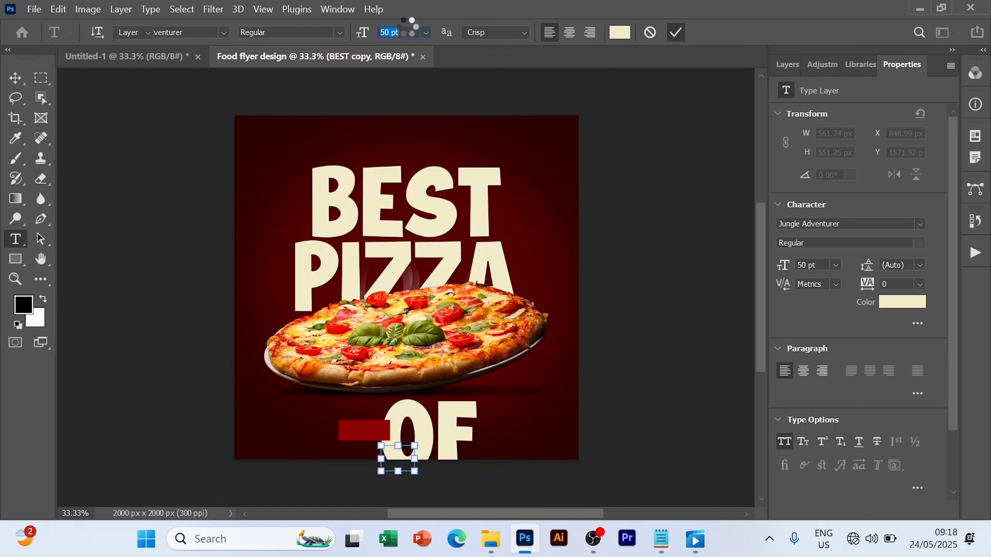
{"action": "key", "text": "ctrl+Return"}
{"action": "key", "text": "v"}
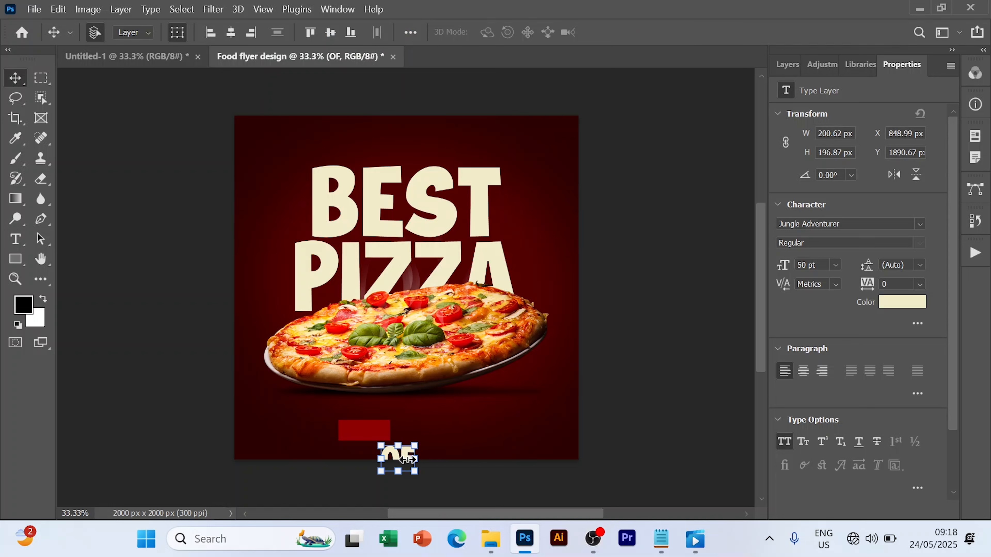
Move the OF text up to the red rectangle and bring its layer to the top, above the rectangle layer
{"action": "left_click_drag", "start_coordinate": [406, 460], "coordinate": [384, 424]}
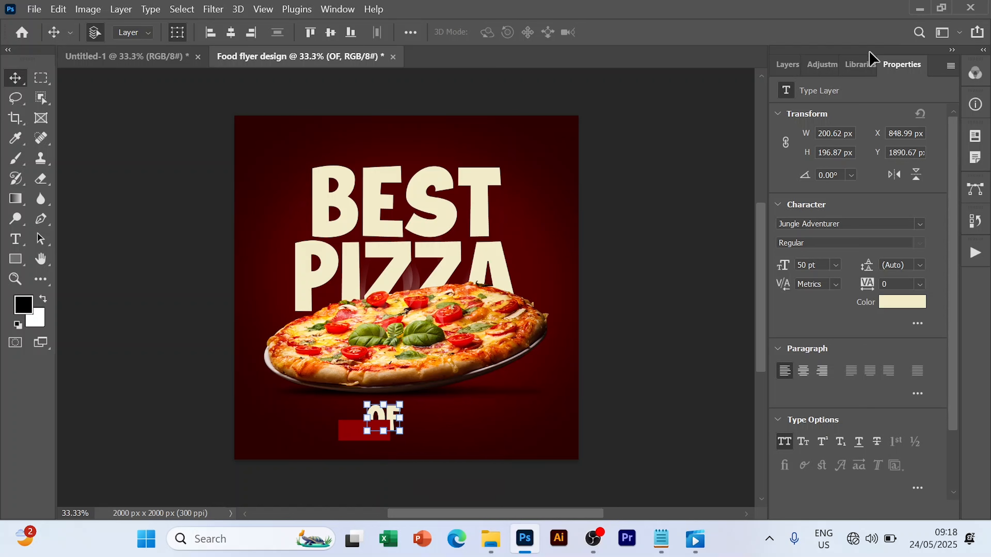
{"action": "left_click", "coordinate": [796, 65]}
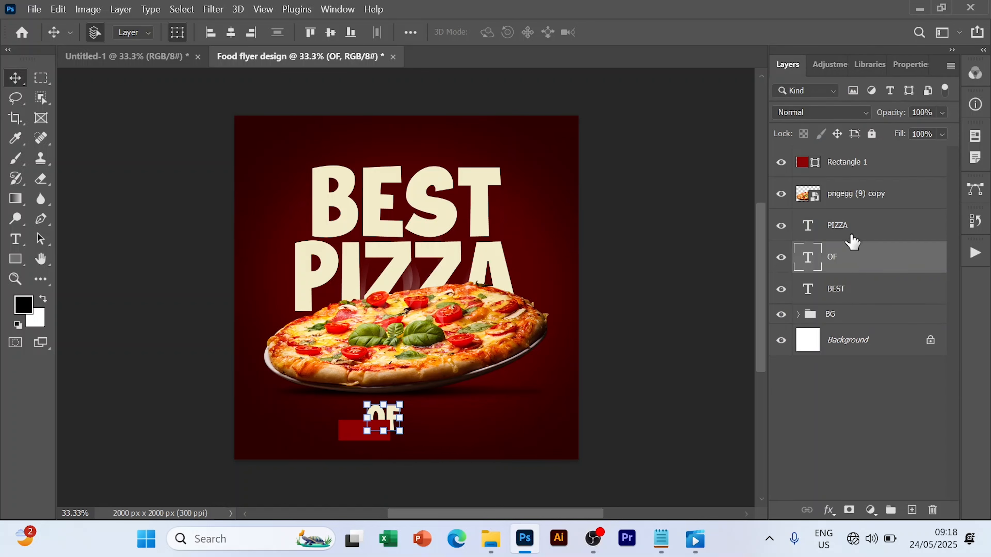
{"action": "left_click_drag", "start_coordinate": [853, 256], "coordinate": [834, 156]}
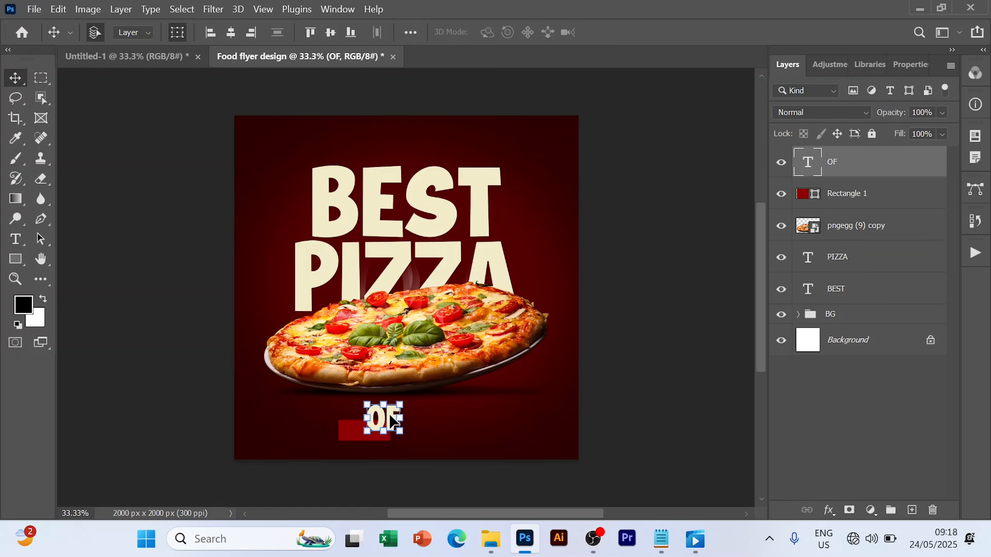
Scale the OF text down to about 58% and position it in the middle of the red rectangle
{"action": "left_click_drag", "start_coordinate": [390, 414], "coordinate": [373, 433]}
{"action": "key", "text": "ctrl+t"}
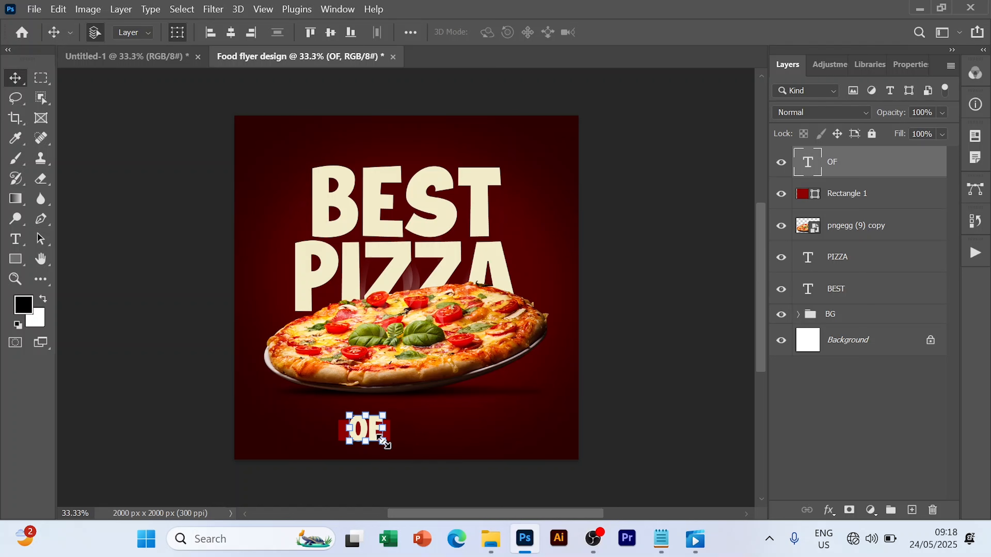
{"action": "mouse_move", "coordinate": [384, 444]}
{"action": "left_mouse_down"}
{"action": "mouse_move", "coordinate": [364, 435]}
{"action": "mouse_move", "coordinate": [372, 439]}
{"action": "left_mouse_up"}
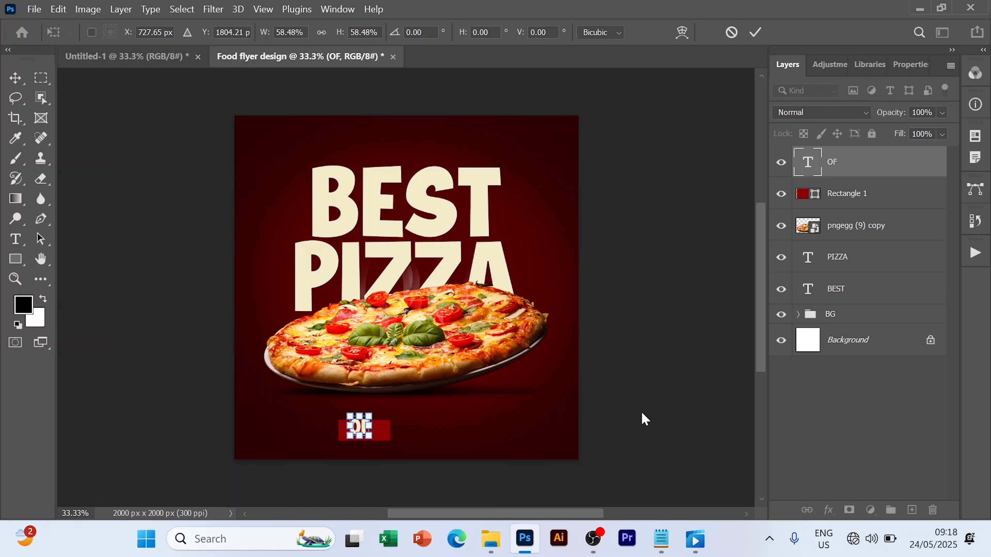
{"action": "key", "text": "Return"}
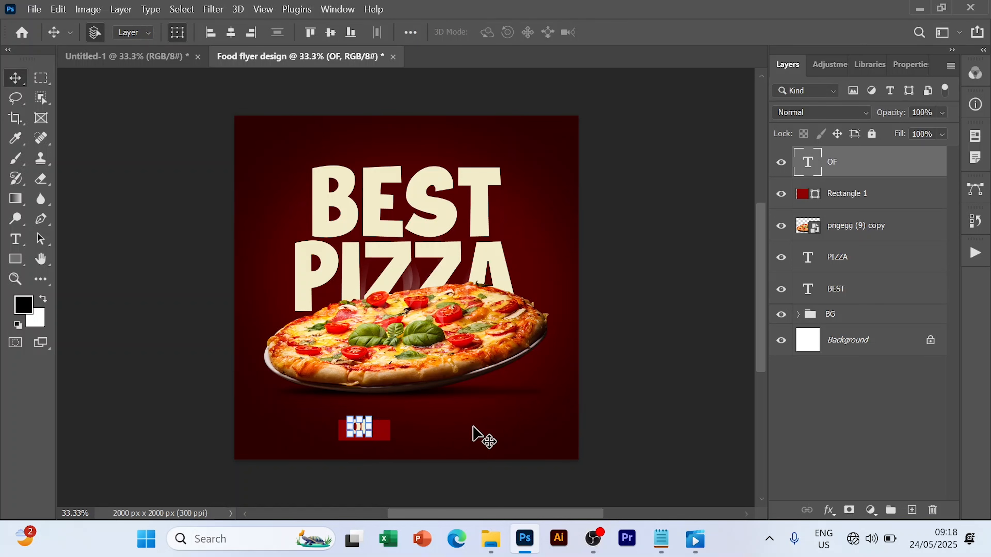
{"action": "left_click", "coordinate": [399, 433]}
{"action": "left_click_drag", "start_coordinate": [356, 422], "coordinate": [363, 430]}
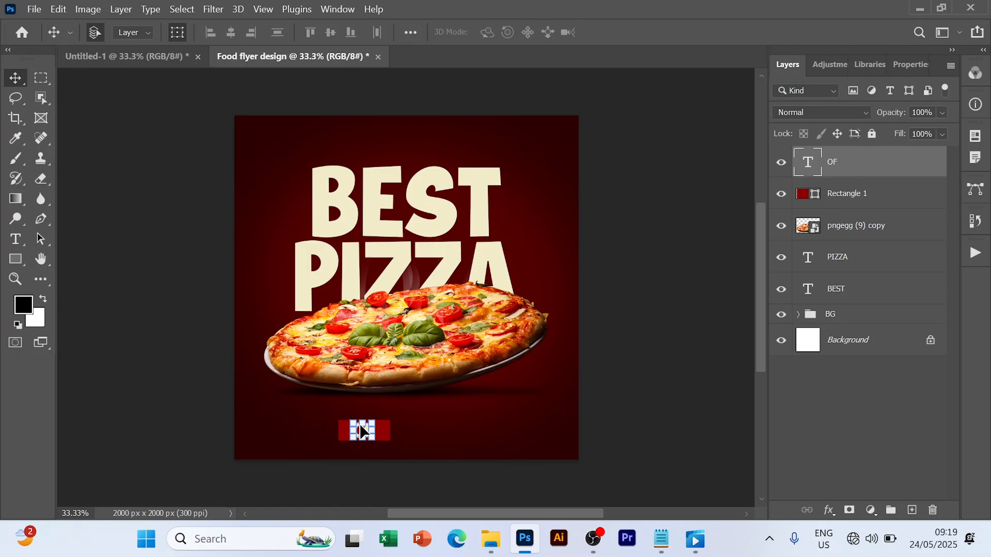
Narrow the red rectangle to fit the OF text and rotate both layers together by about -11.8 degrees
{"action": "key", "text": "ctrl+t"}
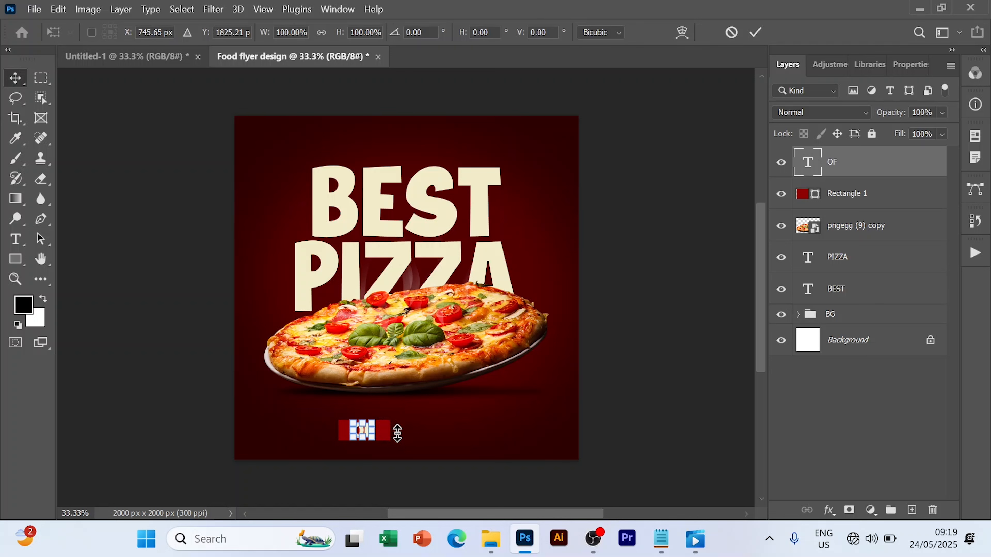
{"action": "left_click_drag", "start_coordinate": [397, 435], "coordinate": [398, 435]}
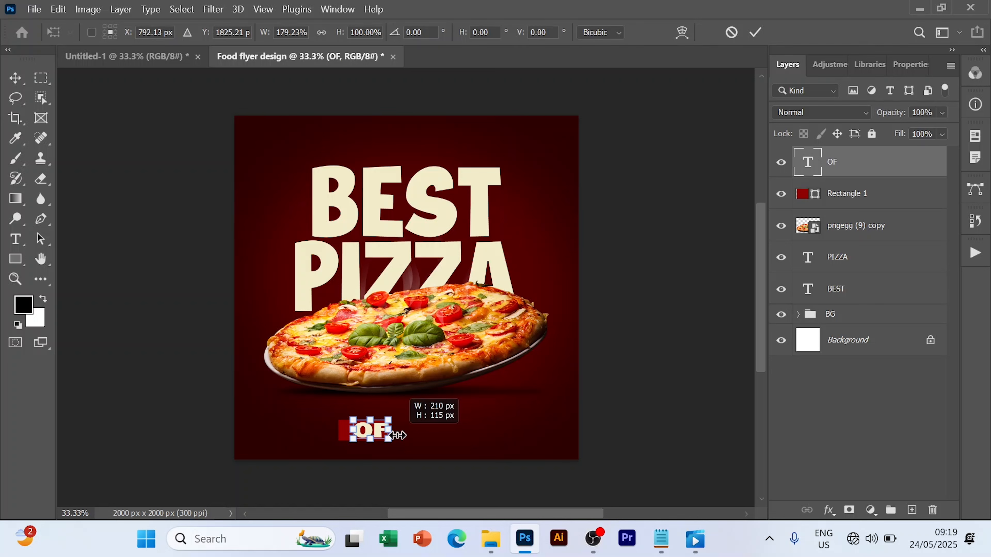
{"action": "left_click", "coordinate": [857, 161], "text": "shift"}
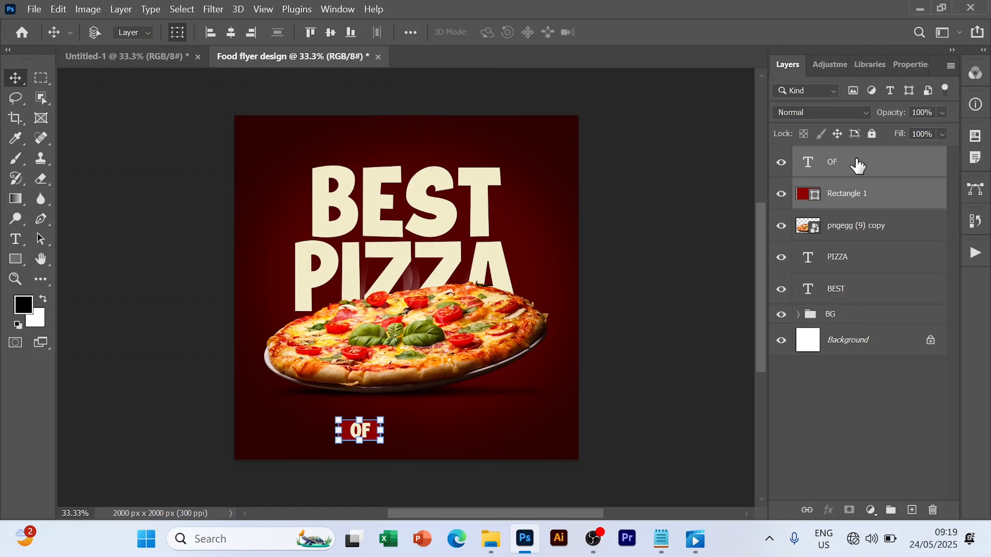
{"action": "key", "text": "ctrl+t"}
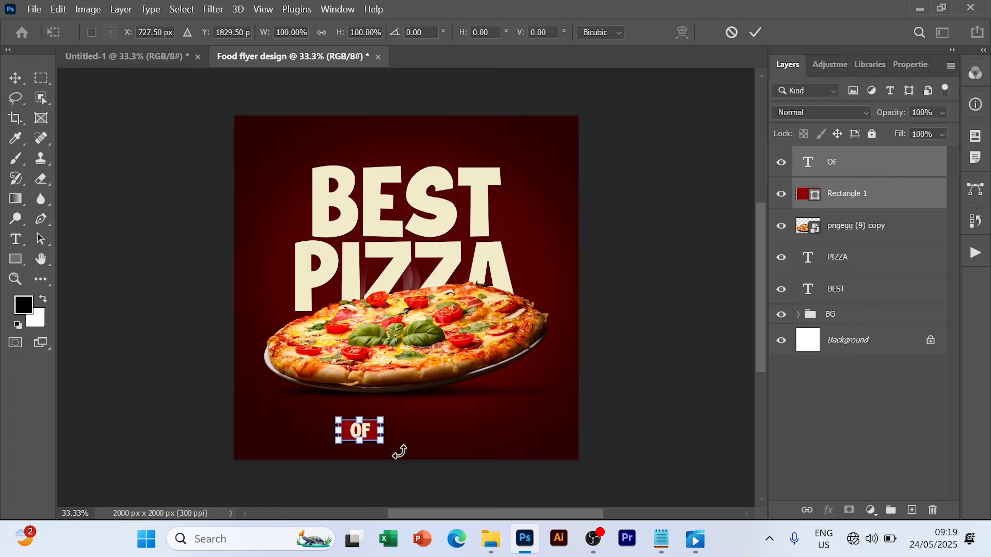
{"action": "left_click_drag", "start_coordinate": [398, 452], "coordinate": [398, 441]}
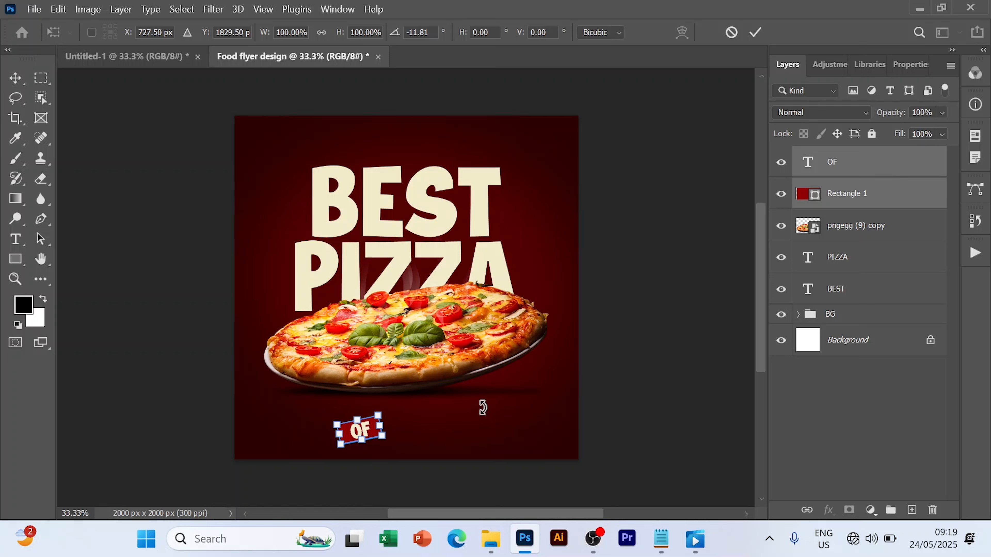
{"action": "left_click", "coordinate": [755, 32]}
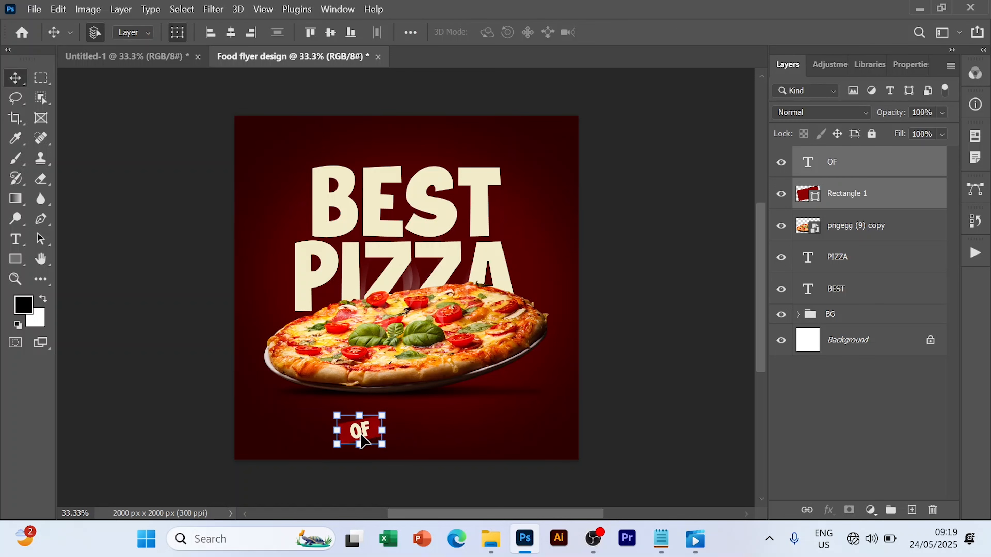
Move the tilted OF text and rectangle between BEST and PIZZA, aligning the two layers on their horizontal centres
{"action": "left_click_drag", "start_coordinate": [362, 442], "coordinate": [410, 242]}
{"action": "left_click", "coordinate": [231, 33]}
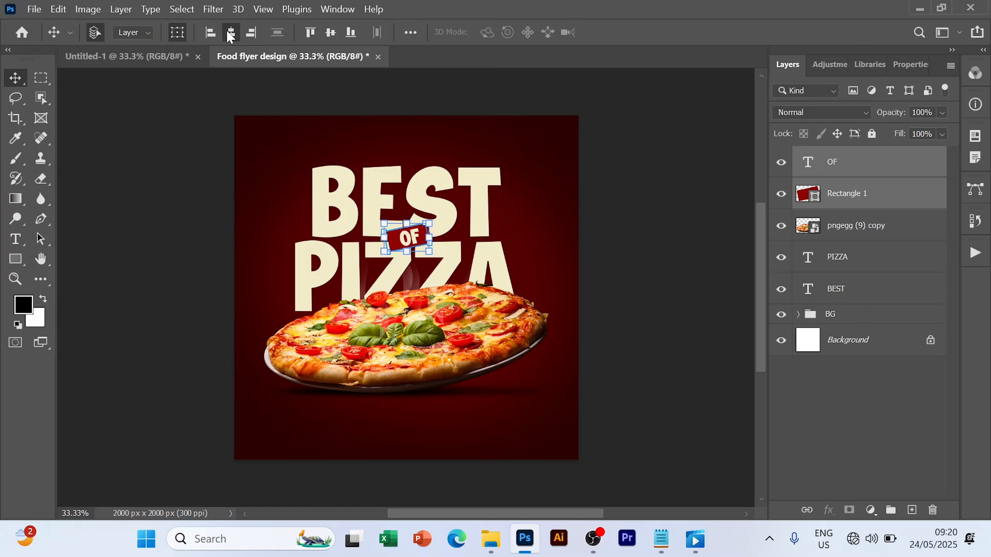
{"action": "left_click", "coordinate": [231, 32]}
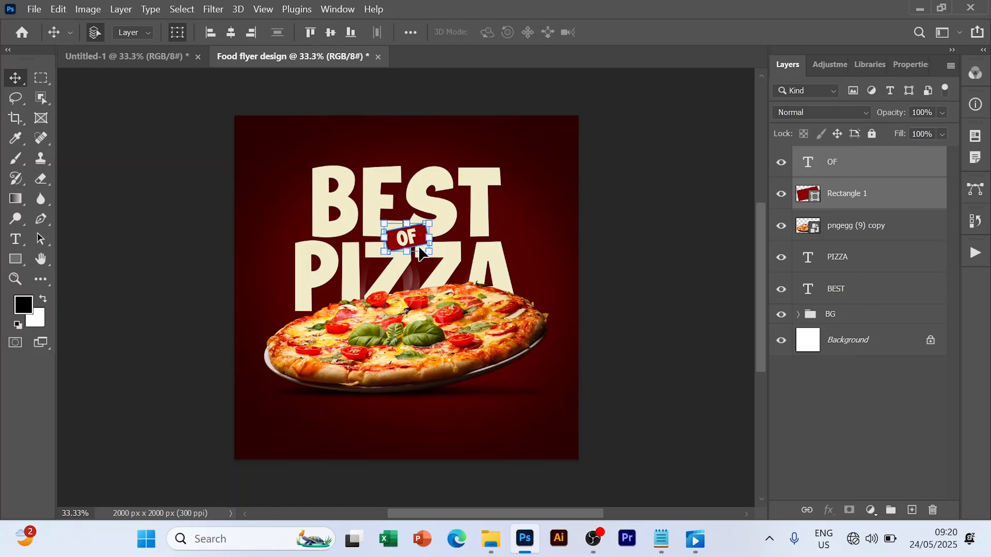
{"action": "left_click_drag", "start_coordinate": [412, 237], "coordinate": [411, 239]}
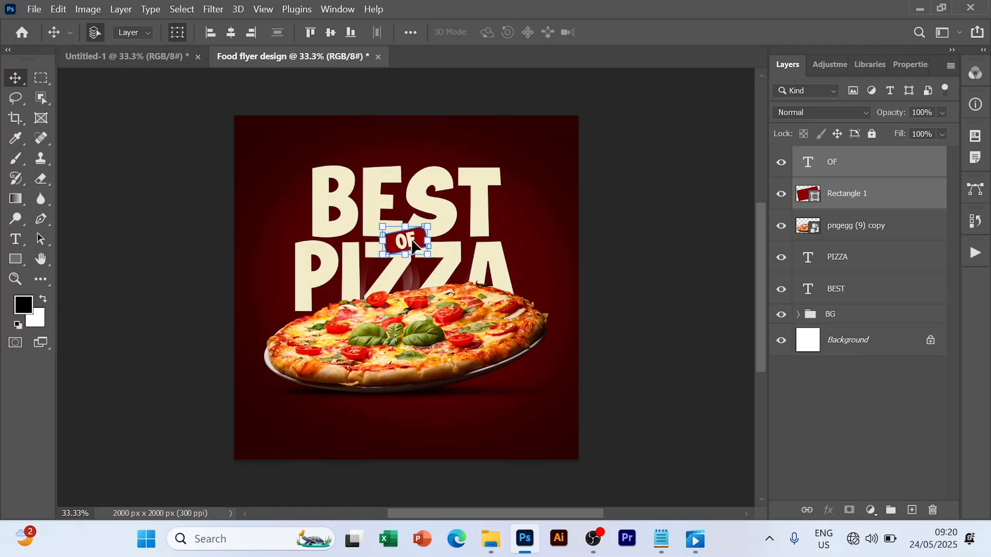
{"action": "left_click", "coordinate": [874, 391]}
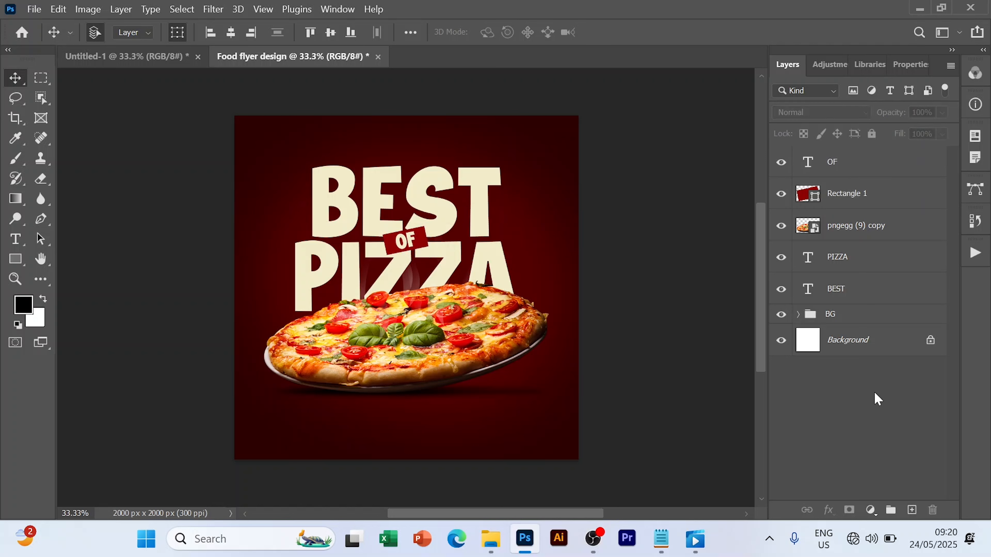
Add a drop shadow to the red rectangle's layer and set the shadow colour to dark brown 733502
{"action": "left_click", "coordinate": [849, 204]}
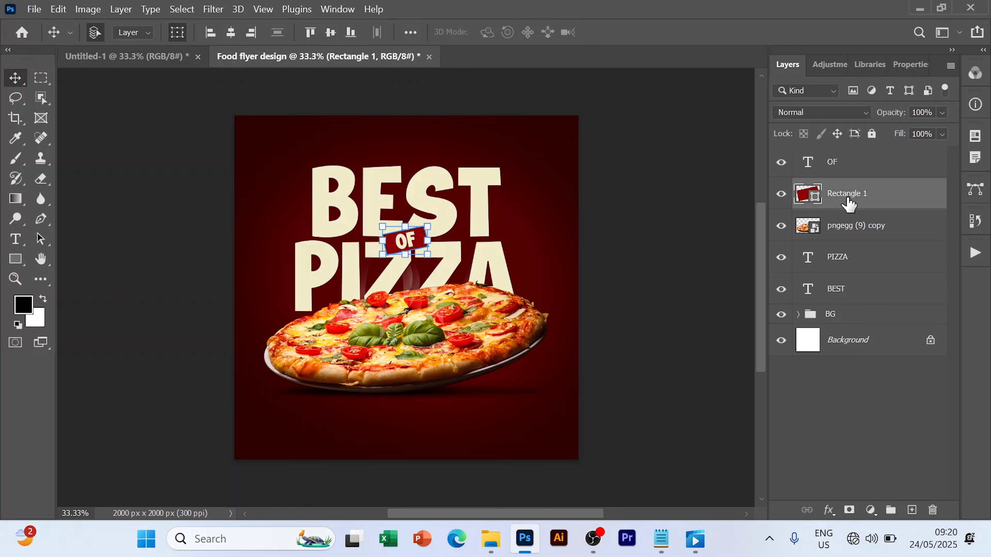
{"action": "left_click", "coordinate": [830, 513]}
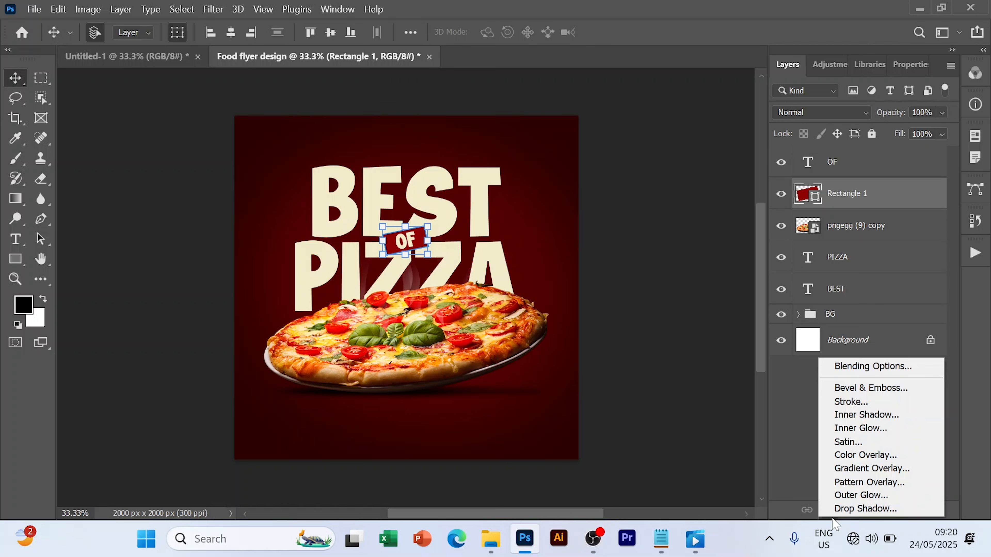
{"action": "left_click", "coordinate": [854, 509]}
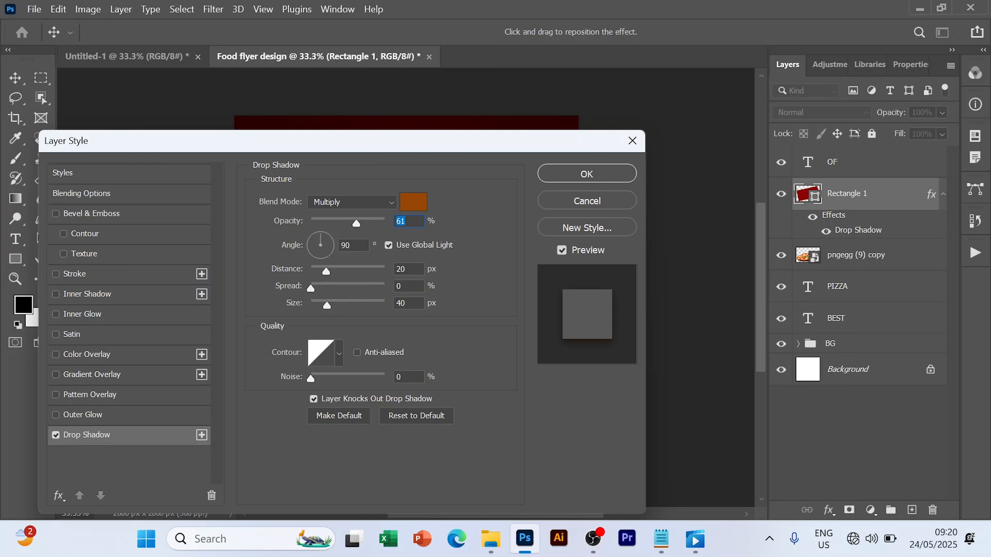
{"action": "left_click", "coordinate": [410, 221]}
{"action": "left_click", "coordinate": [411, 206]}
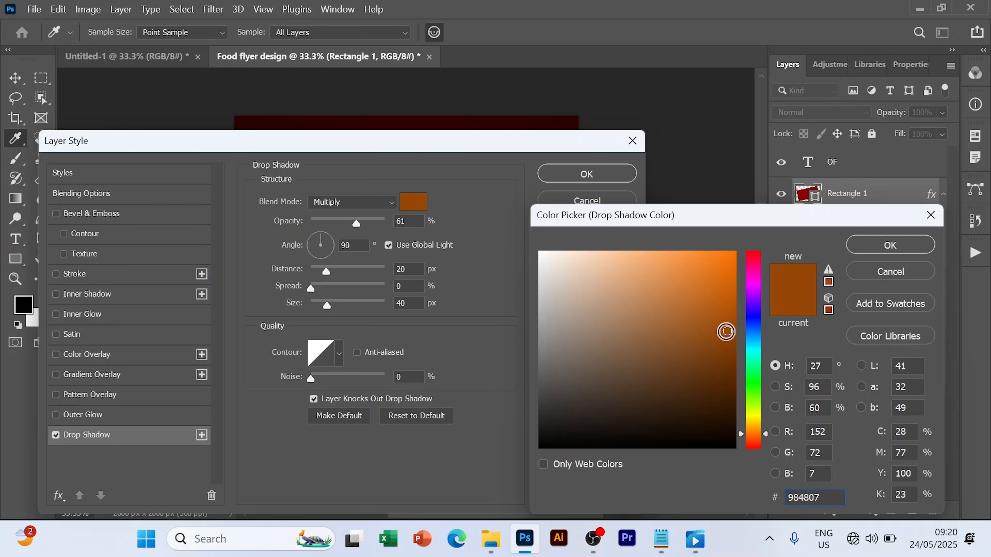
{"action": "left_click", "coordinate": [733, 360]}
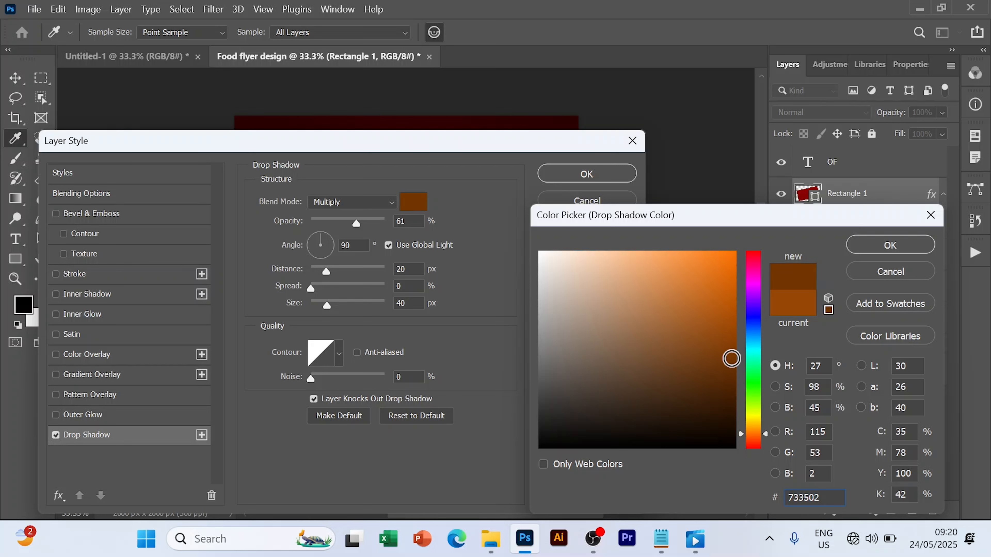
{"action": "left_click", "coordinate": [891, 252]}
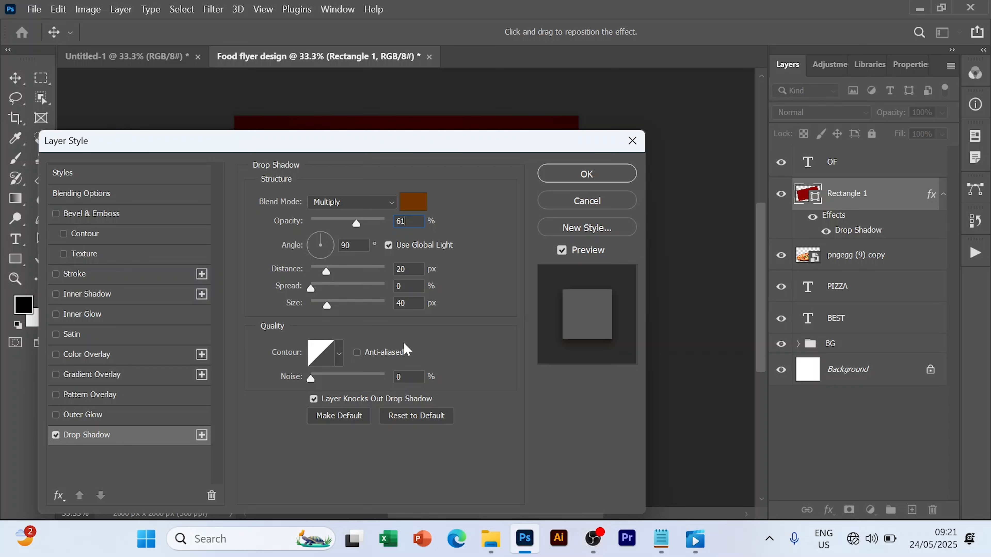
{"action": "left_click", "coordinate": [595, 177]}
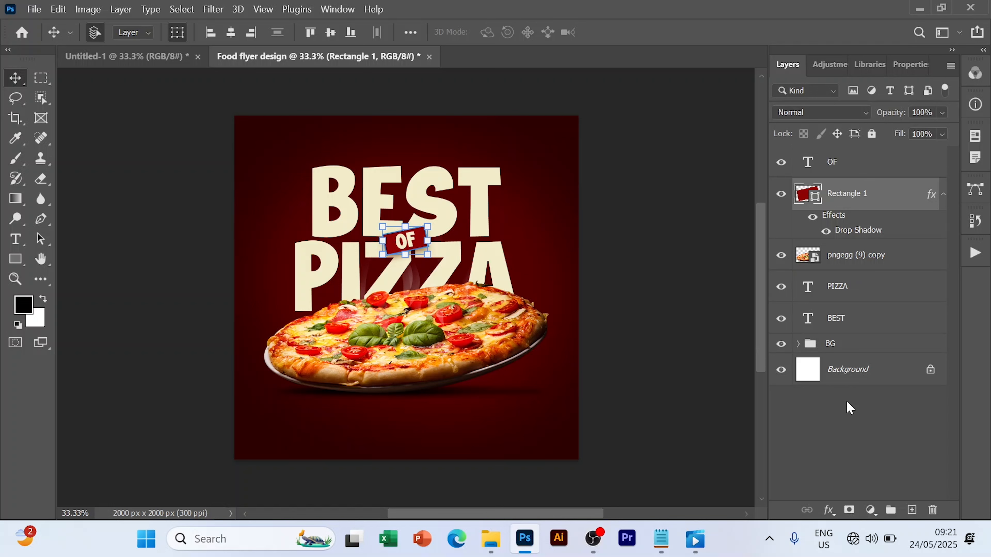
{"action": "left_click", "coordinate": [854, 427]}
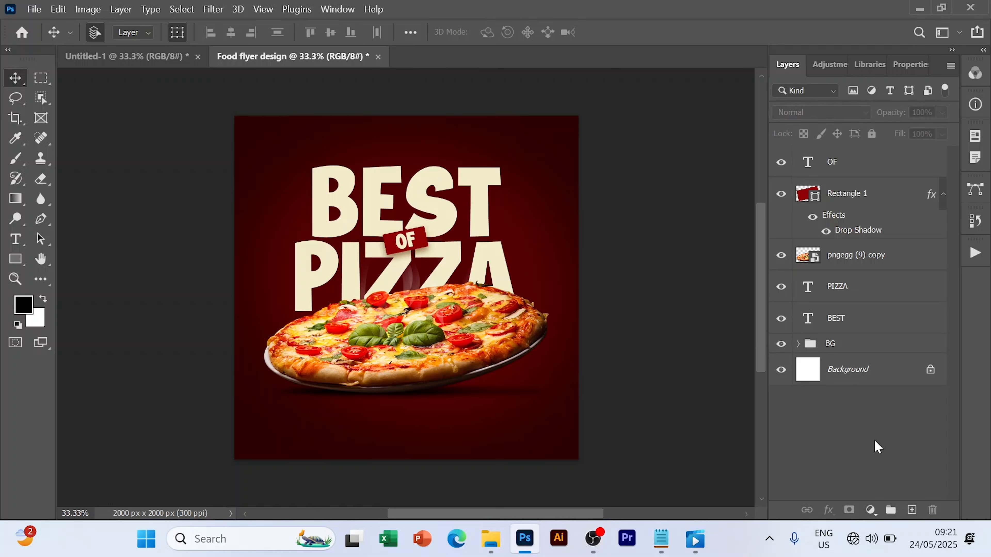
Place the Contact image from File Explorer into the flyer below the pizza and centre it horizontally on the canvas
{"action": "mouse_move", "coordinate": [493, 543]}
{"action": "left_click", "coordinate": [493, 539]}
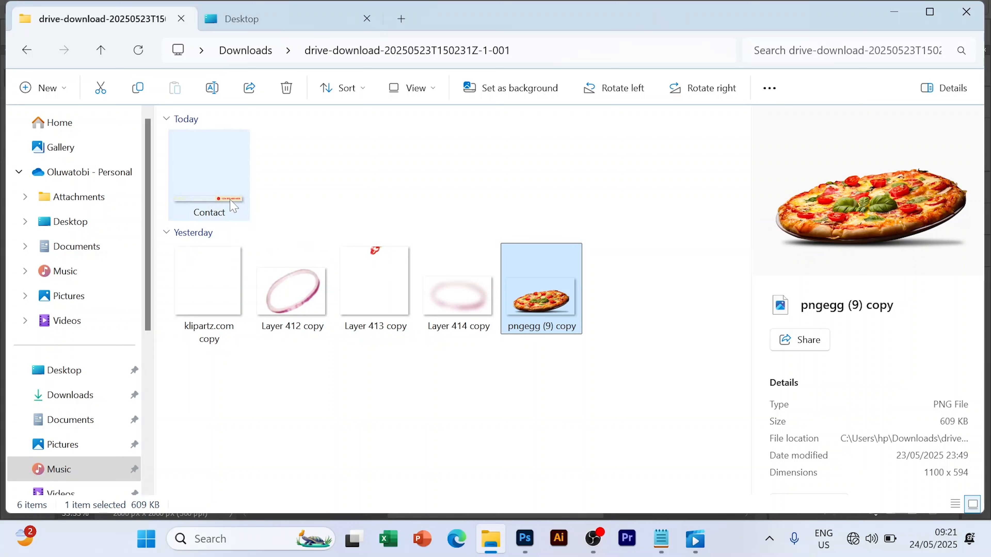
{"action": "left_click_drag", "start_coordinate": [233, 206], "coordinate": [438, 429]}
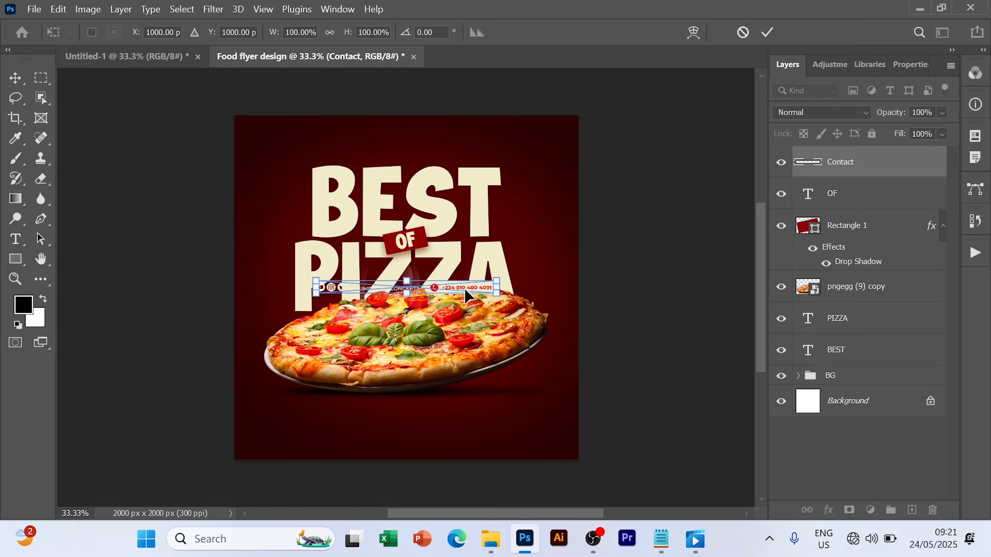
{"action": "left_click_drag", "start_coordinate": [460, 342], "coordinate": [460, 418]}
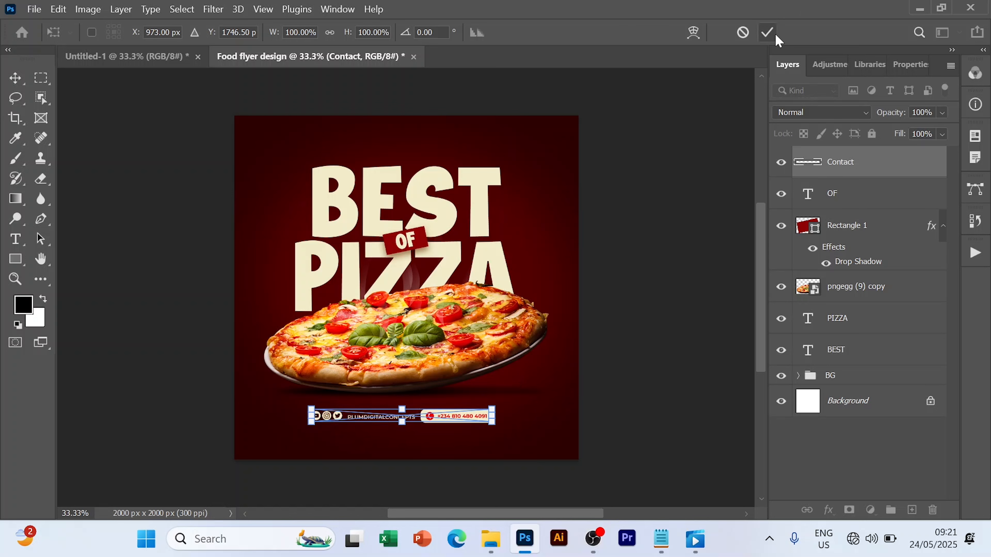
{"action": "key", "text": "Return"}
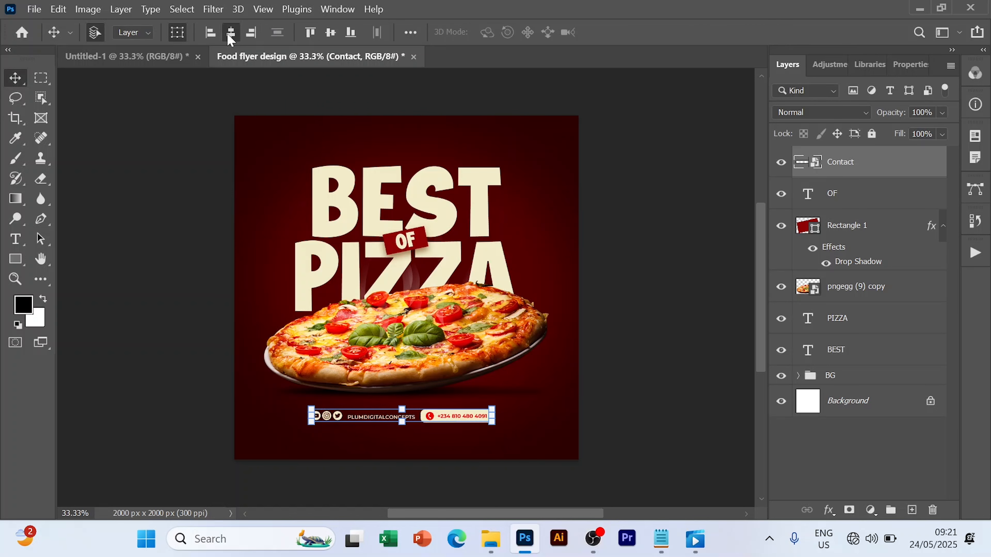
{"action": "left_click", "coordinate": [230, 33]}
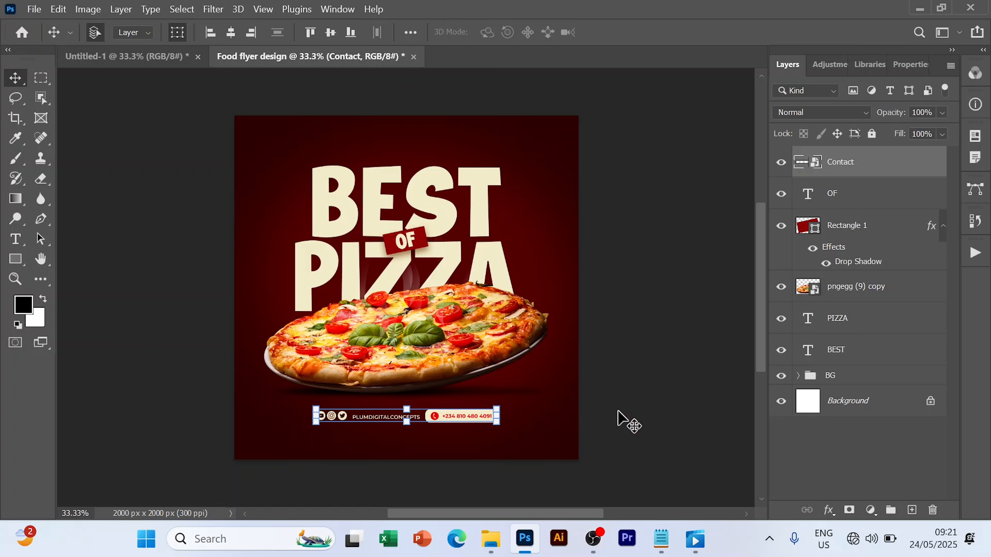
{"action": "left_click", "coordinate": [797, 460]}
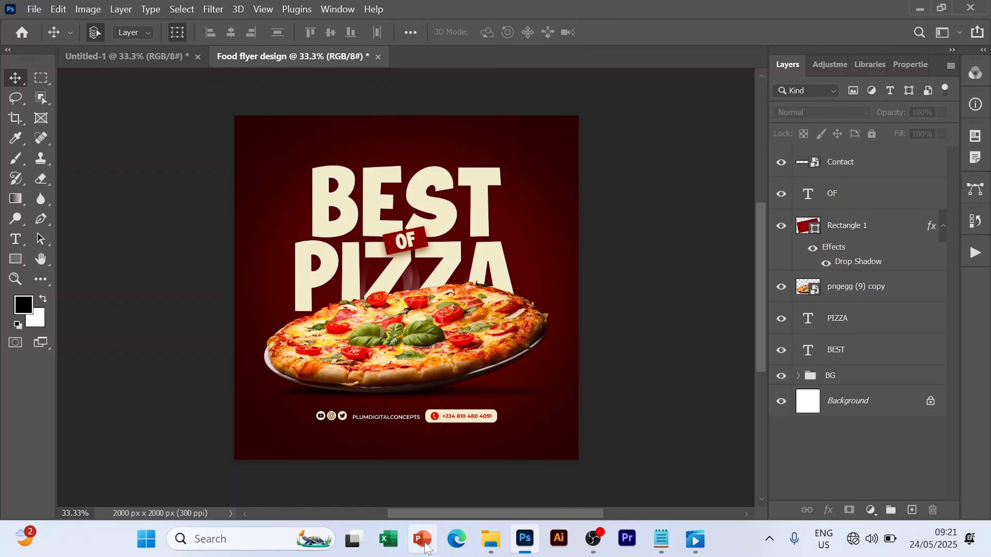
Place the klipartz.com copy smoke image from File Explorer over the pizza and headline at its original size
{"action": "left_click", "coordinate": [491, 540]}
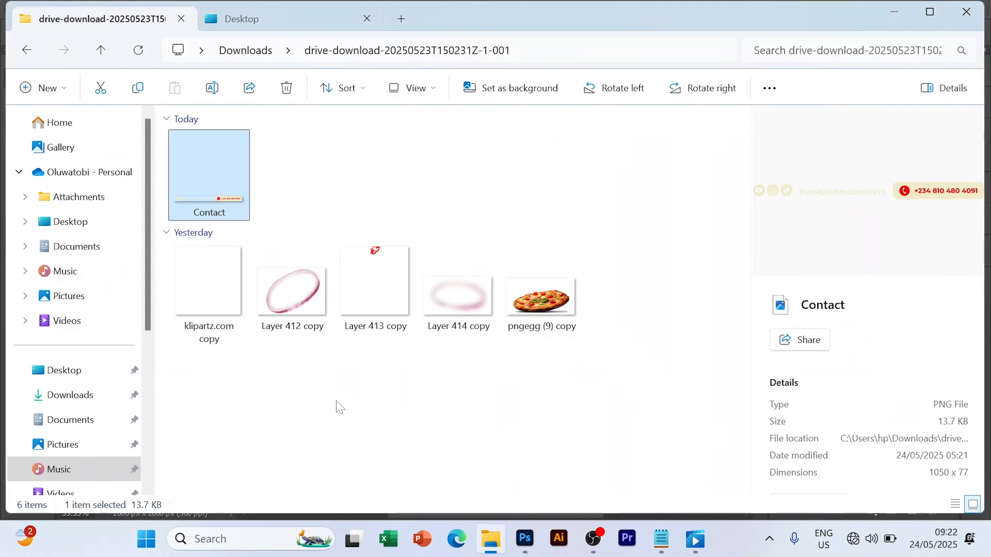
{"action": "left_click", "coordinate": [210, 301]}
{"action": "left_click_drag", "start_coordinate": [308, 390], "coordinate": [412, 302]}
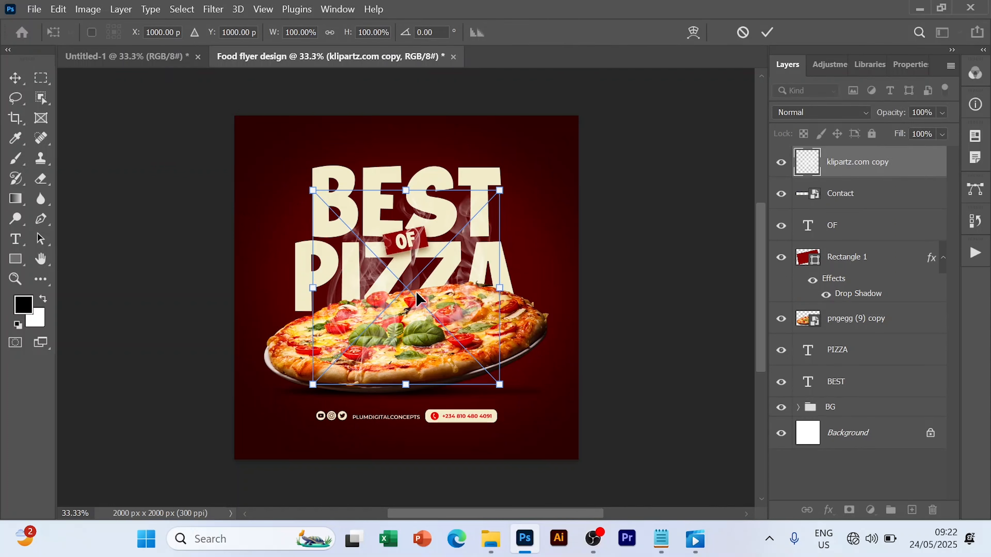
{"action": "mouse_move", "coordinate": [417, 292]}
{"action": "left_mouse_down"}
{"action": "mouse_move", "coordinate": [416, 279]}
{"action": "mouse_move", "coordinate": [414, 304]}
{"action": "mouse_move", "coordinate": [413, 294]}
{"action": "left_mouse_up"}
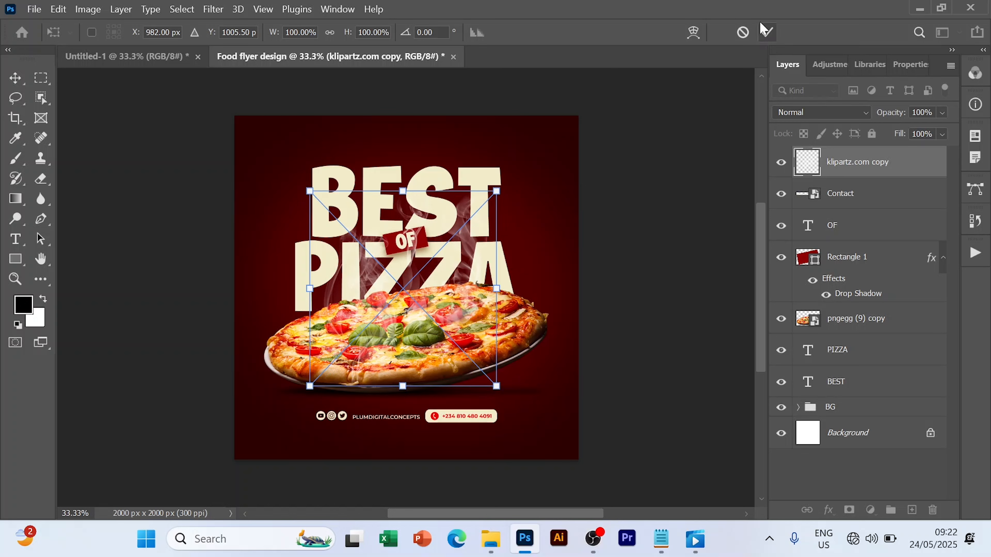
{"action": "left_click", "coordinate": [768, 33]}
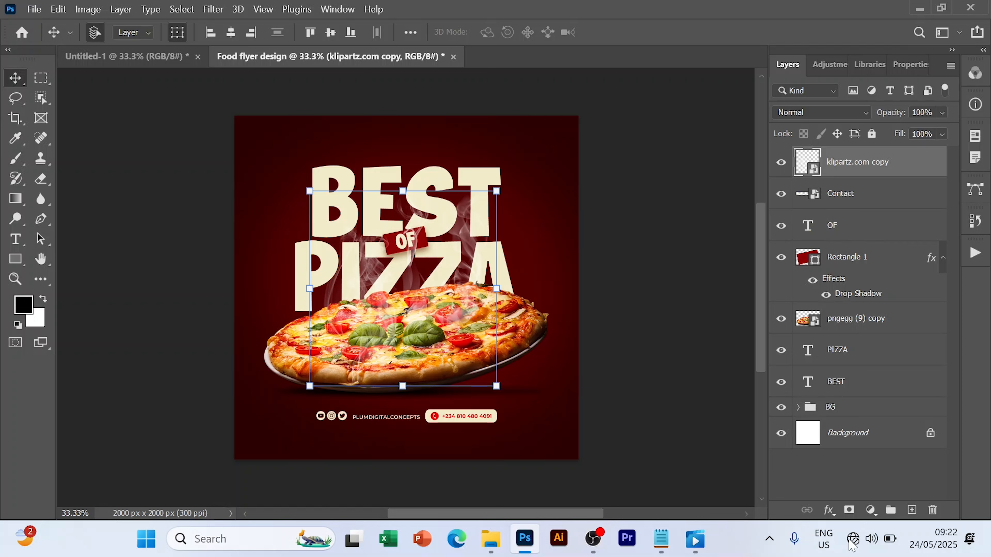
Add a layer mask to the klipartz.com copy smoke layer and set the Brush tool's size to 500
{"action": "left_click", "coordinate": [849, 510]}
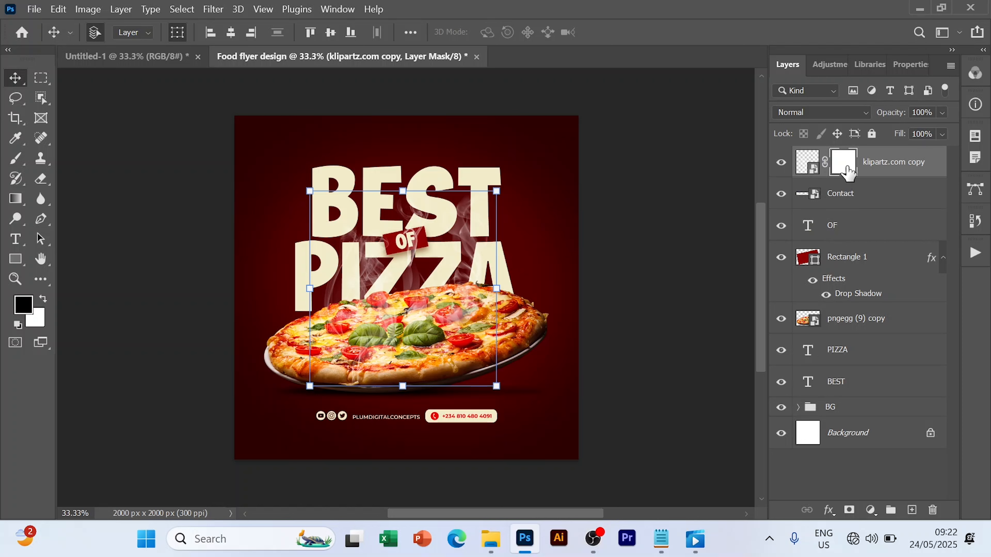
{"action": "key", "text": "b"}
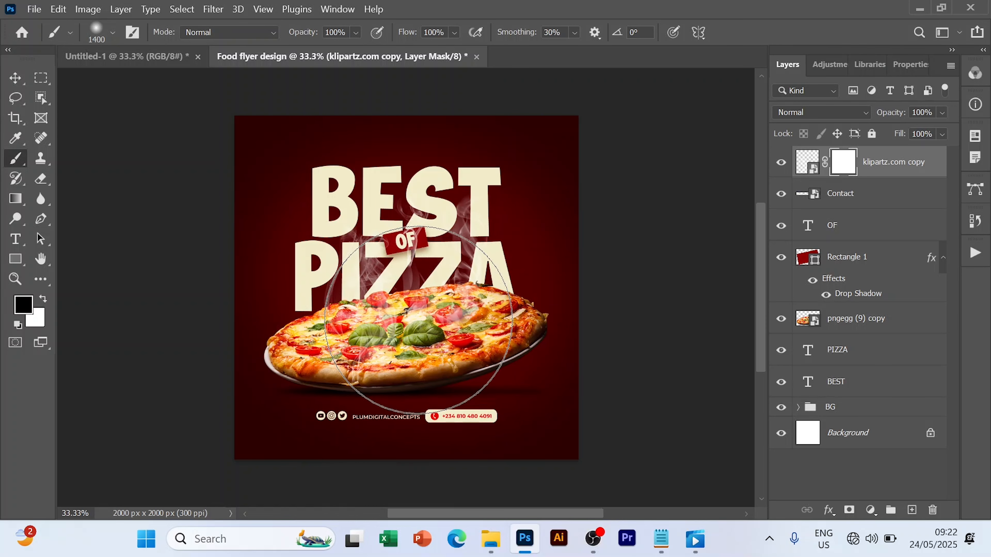
{"action": "key", "text": "bracketleft"}
{"action": "key", "text": "bracketleft"}
{"action": "key", "text": "bracketleft"}
{"action": "key", "text": "bracketleft"}
{"action": "key", "text": "bracketleft"}
{"action": "key", "text": "bracketleft"}
{"action": "key", "text": "bracketleft"}
{"action": "key", "text": "bracketleft"}
{"action": "key", "text": "bracketleft"}
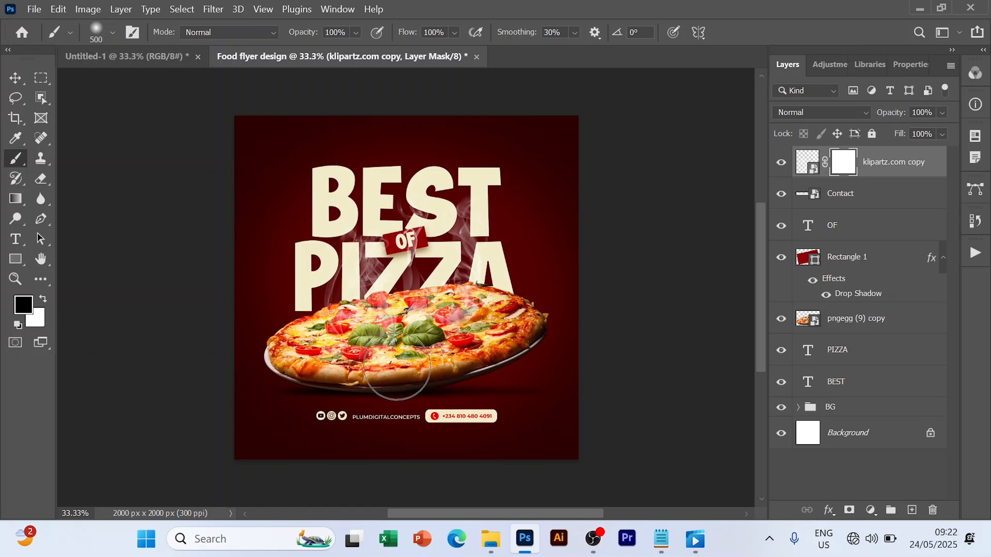
Try masking out the smoke over the pizza's lower part, undo the stroke and the mask, and add the layer mask again
{"action": "left_click_drag", "start_coordinate": [507, 358], "coordinate": [542, 355]}
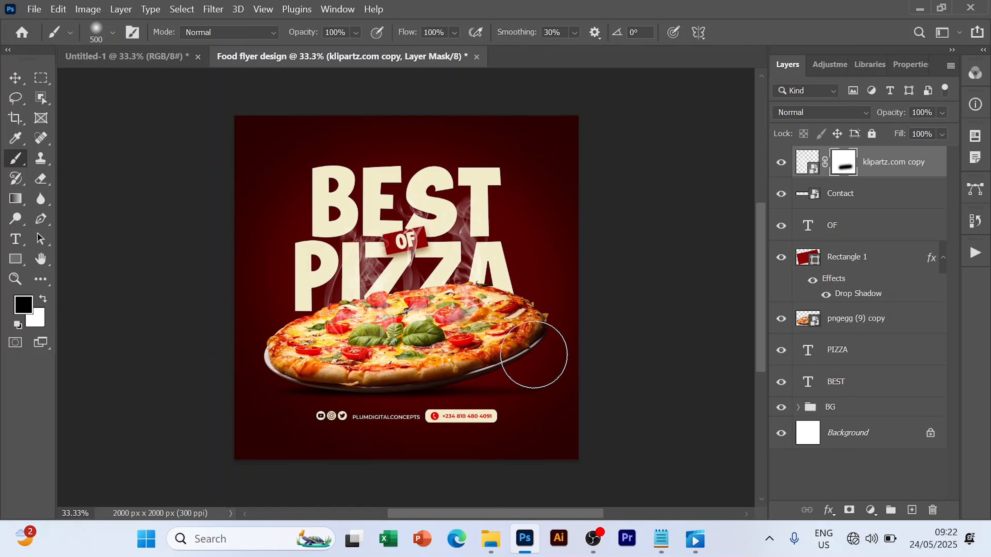
{"action": "key", "text": "ctrl+z"}
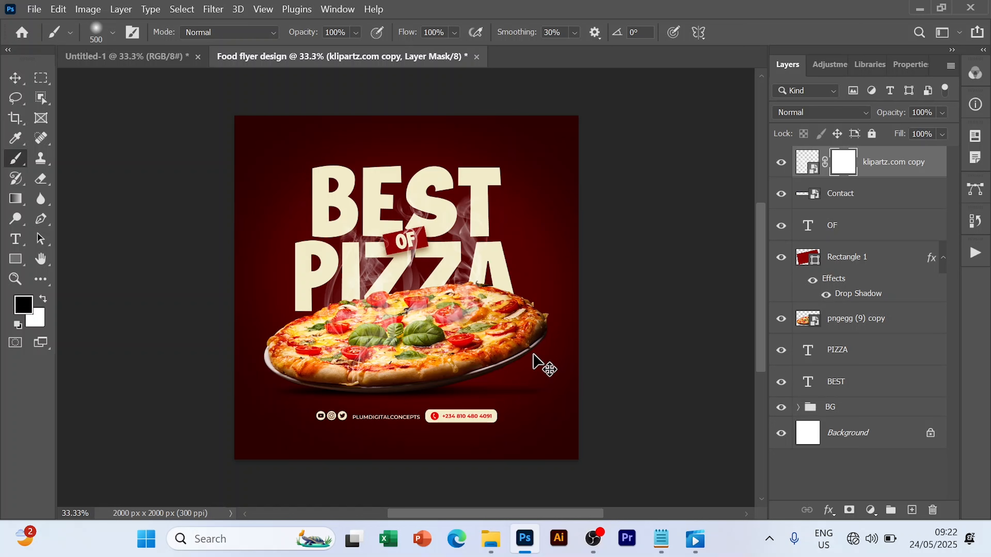
{"action": "key", "text": "ctrl+z"}
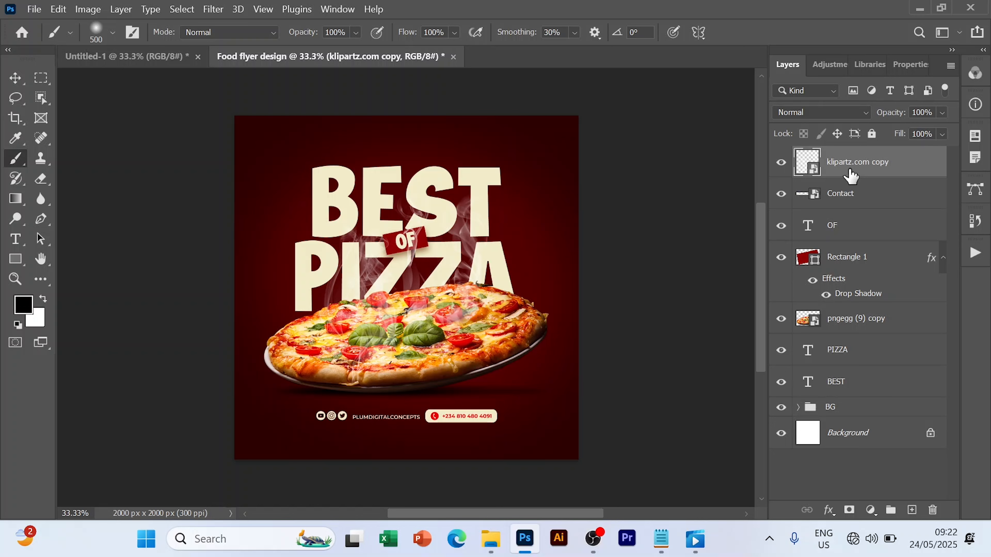
{"action": "left_click", "coordinate": [850, 511]}
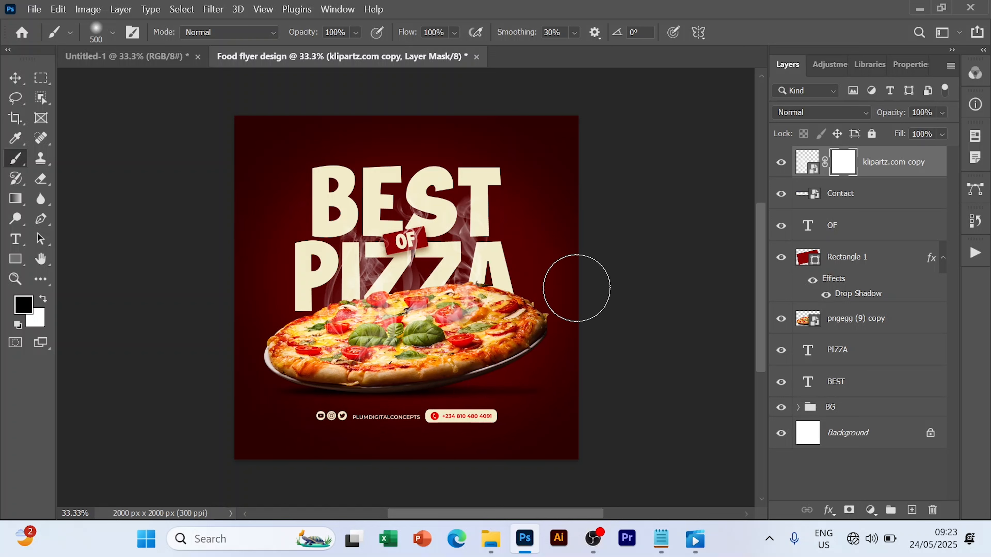
Paint black on the klipartz.com copy layer mask to hide the smoke across the pizza's lower part, and deselect the layer
{"action": "left_click_drag", "start_coordinate": [575, 283], "coordinate": [586, 299]}
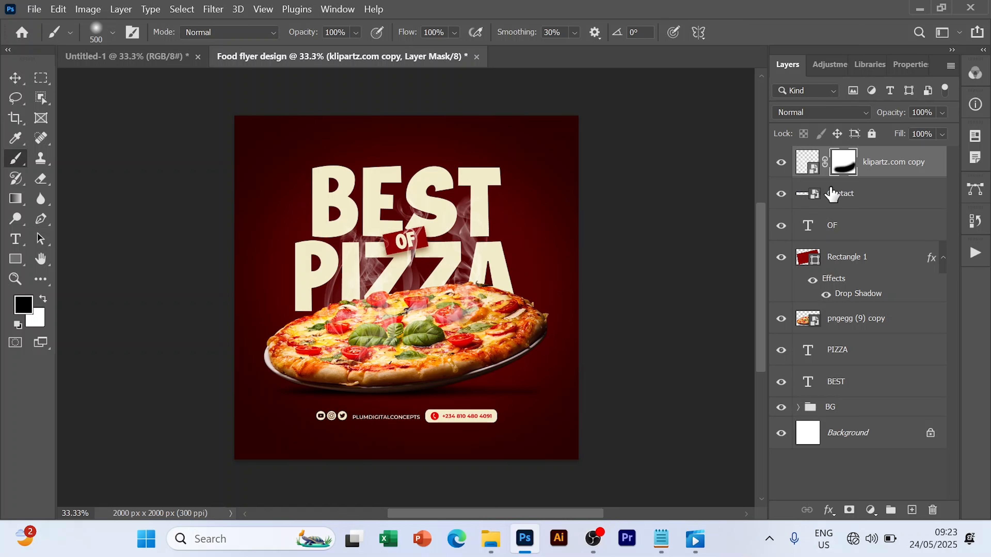
{"action": "key", "text": "v"}
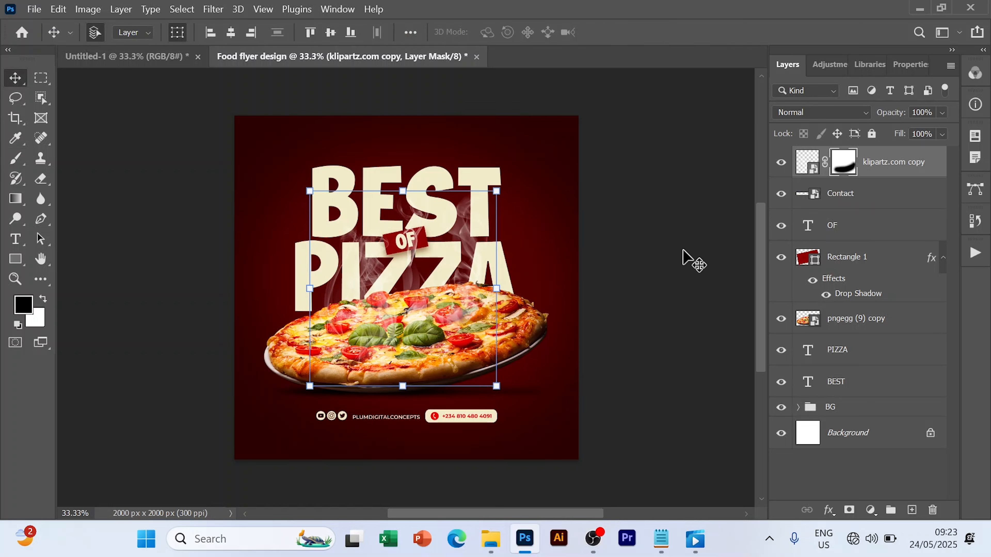
{"action": "left_click", "coordinate": [693, 261]}
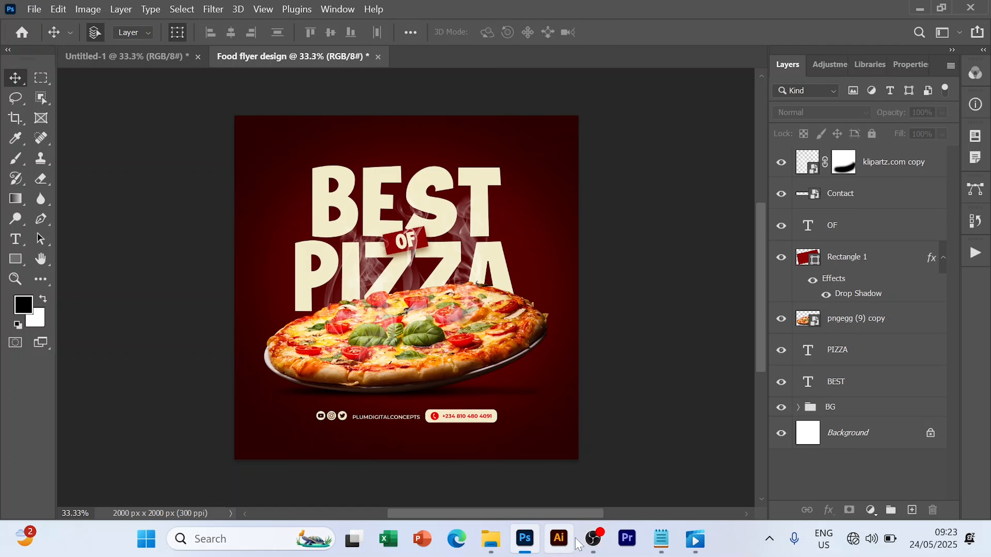
Place the Layer 413 copy pepper image from File Explorer at its original size, filling the canvas with the pepper above BEST
{"action": "mouse_move", "coordinate": [491, 541]}
{"action": "left_click", "coordinate": [453, 464]}
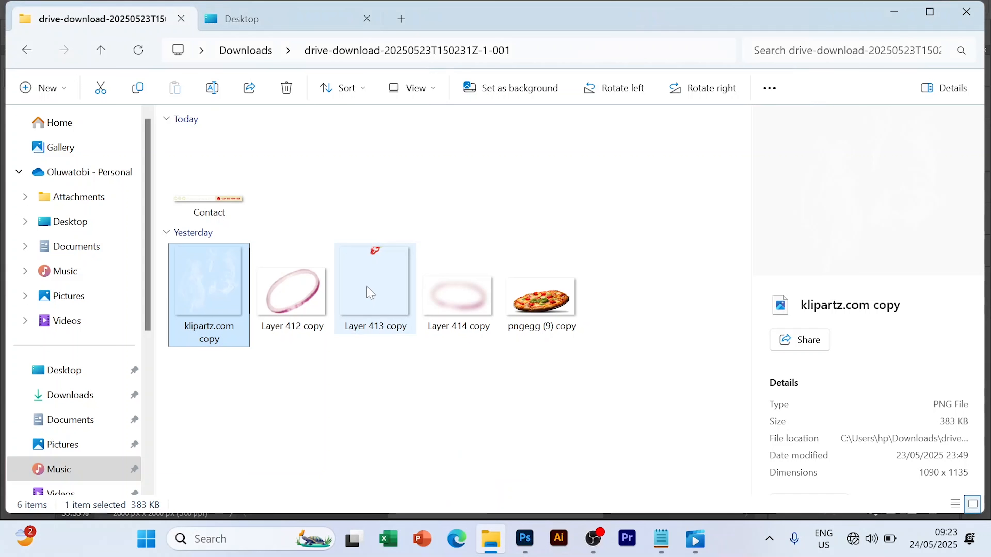
{"action": "left_click_drag", "start_coordinate": [370, 292], "coordinate": [413, 181]}
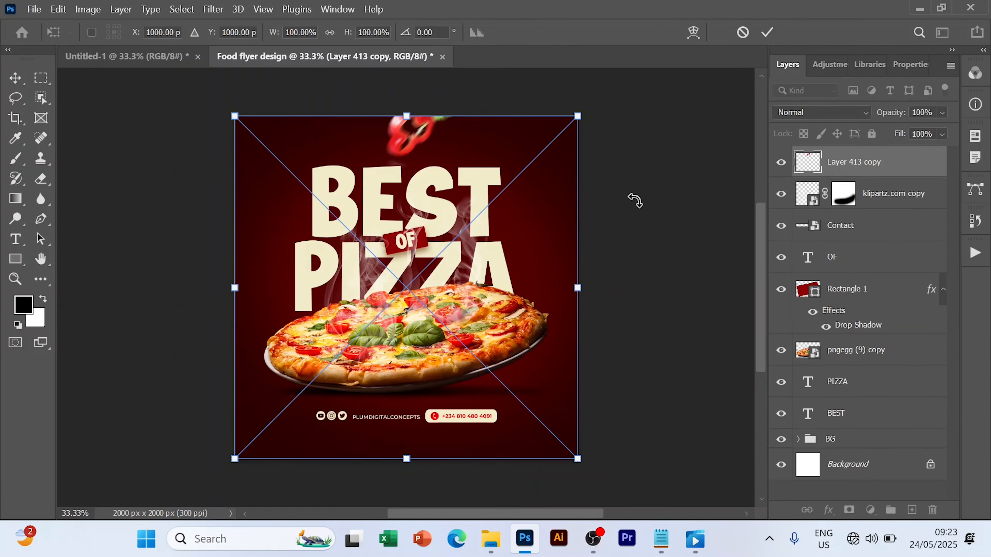
{"action": "left_click", "coordinate": [767, 33]}
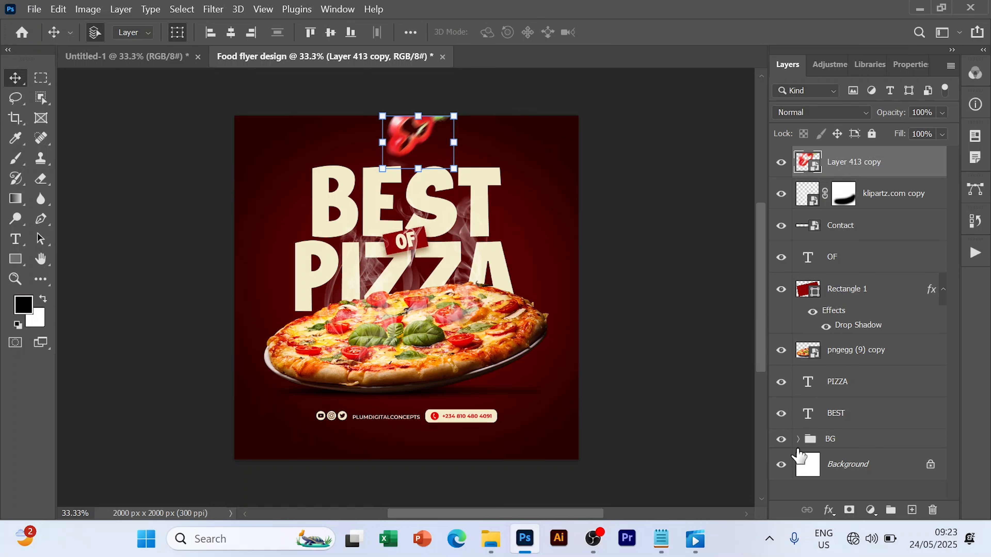
{"action": "left_click", "coordinate": [809, 496]}
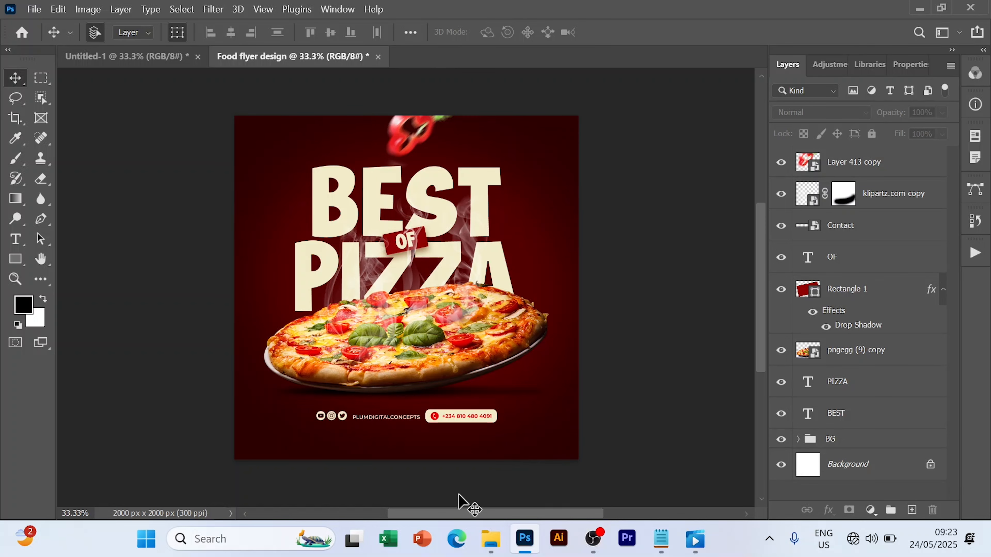
Place the Layer 412 copy onion ring from File Explorer beside the OF label, at about X 727.5, Y 742 px
{"action": "left_click", "coordinate": [497, 548]}
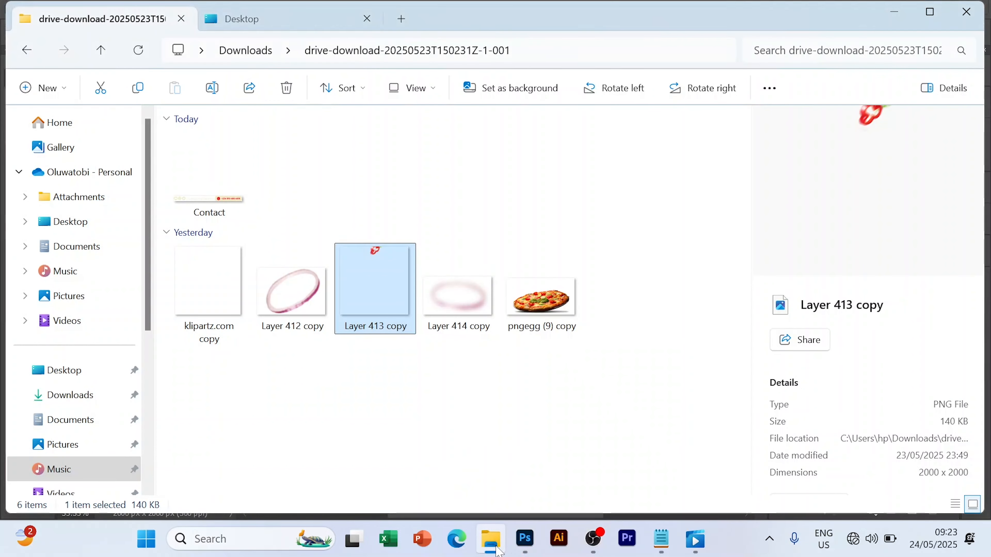
{"action": "left_click", "coordinate": [362, 369]}
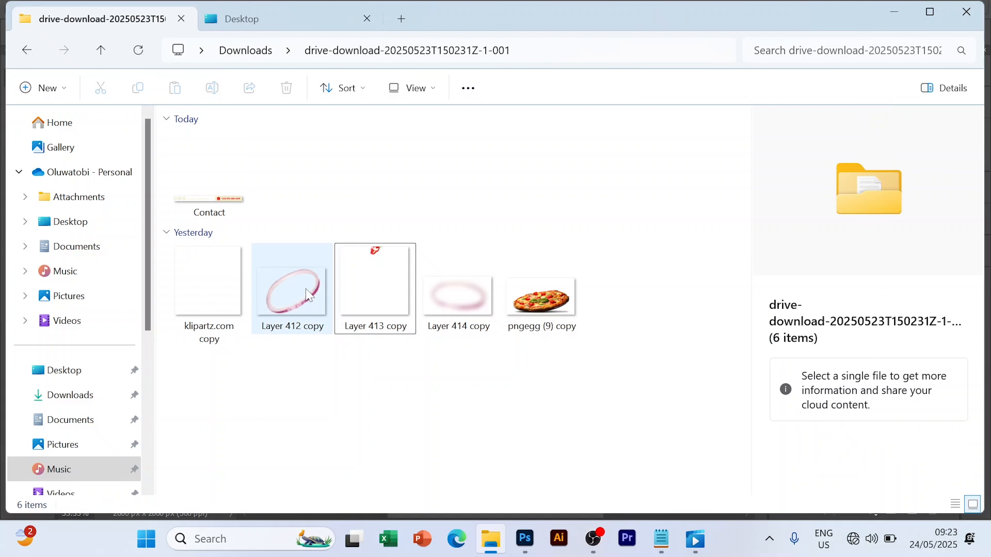
{"action": "left_click_drag", "start_coordinate": [309, 292], "coordinate": [350, 277]}
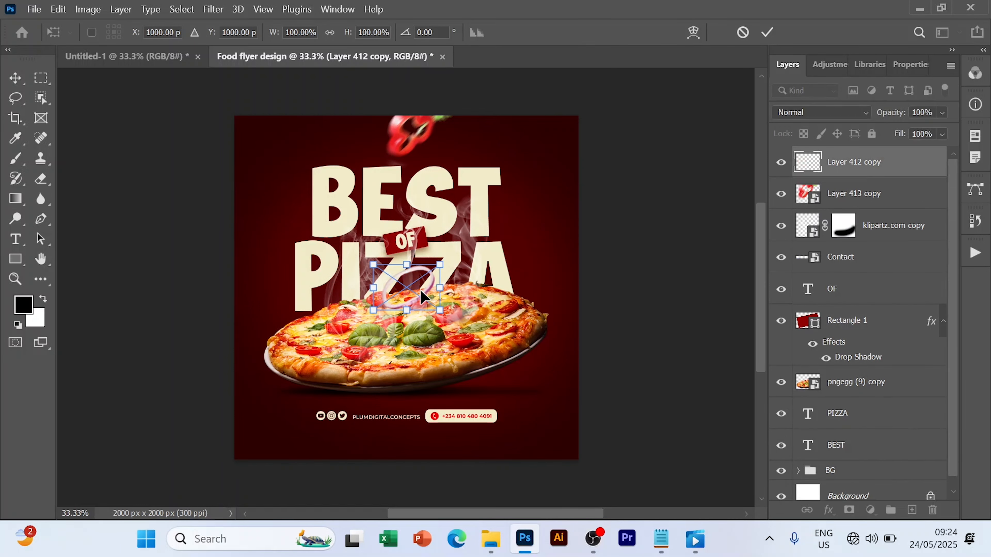
{"action": "left_click_drag", "start_coordinate": [406, 295], "coordinate": [377, 249]}
{"action": "left_click_drag", "start_coordinate": [379, 255], "coordinate": [374, 253]}
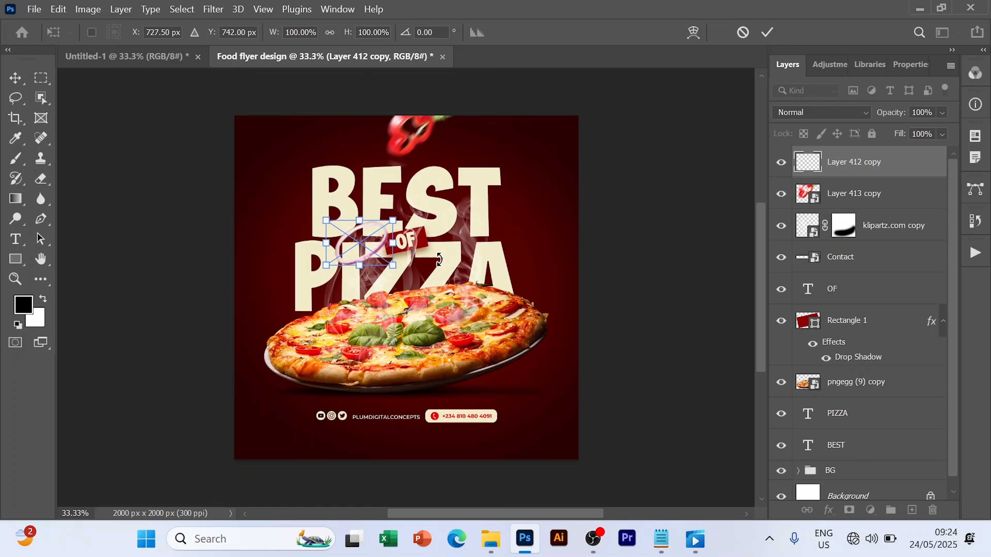
{"action": "key", "text": "Return"}
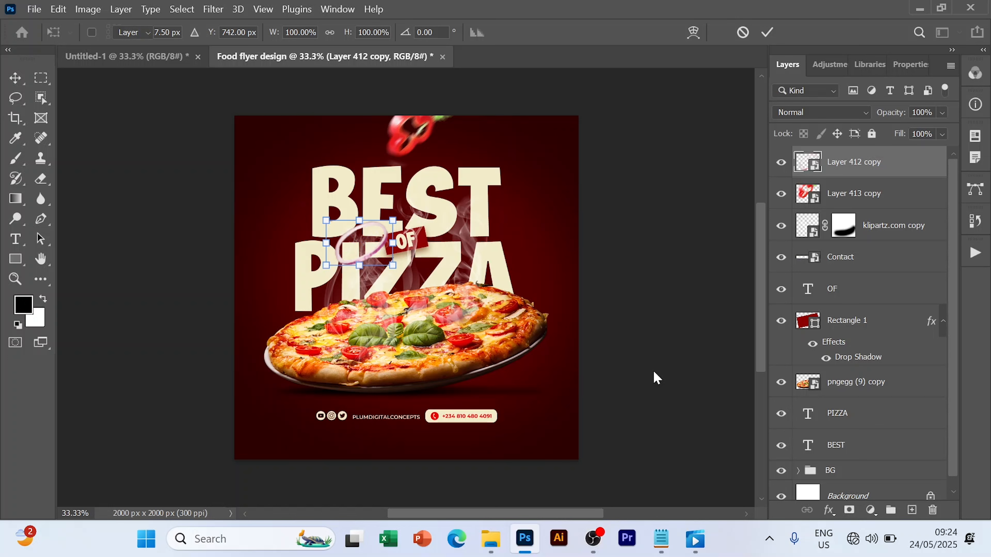
{"action": "left_click", "coordinate": [644, 373]}
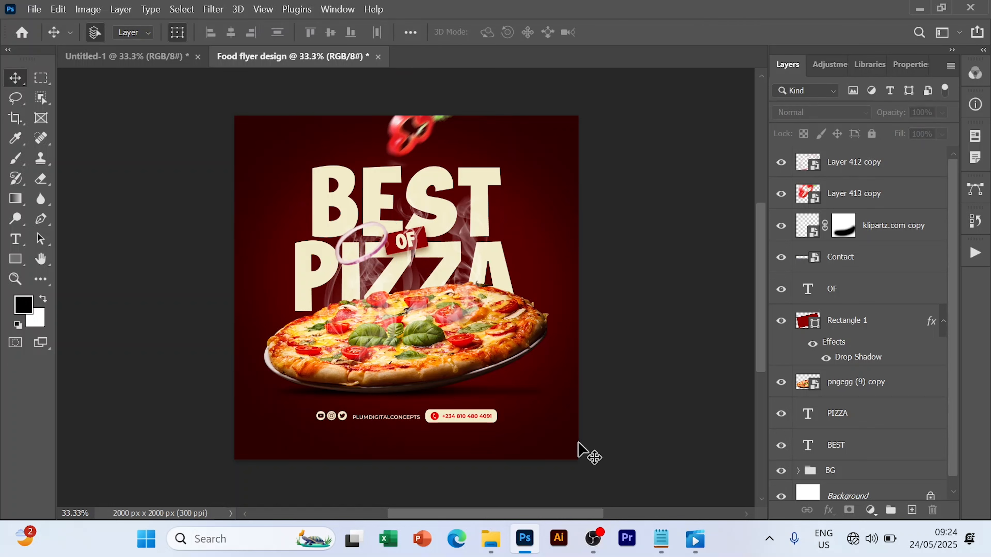
Place the Layer 414 copy blurred onion ring from File Explorer beside PIZZA's final A, at about X 1692.5, Y 823 px
{"action": "mouse_move", "coordinate": [489, 548]}
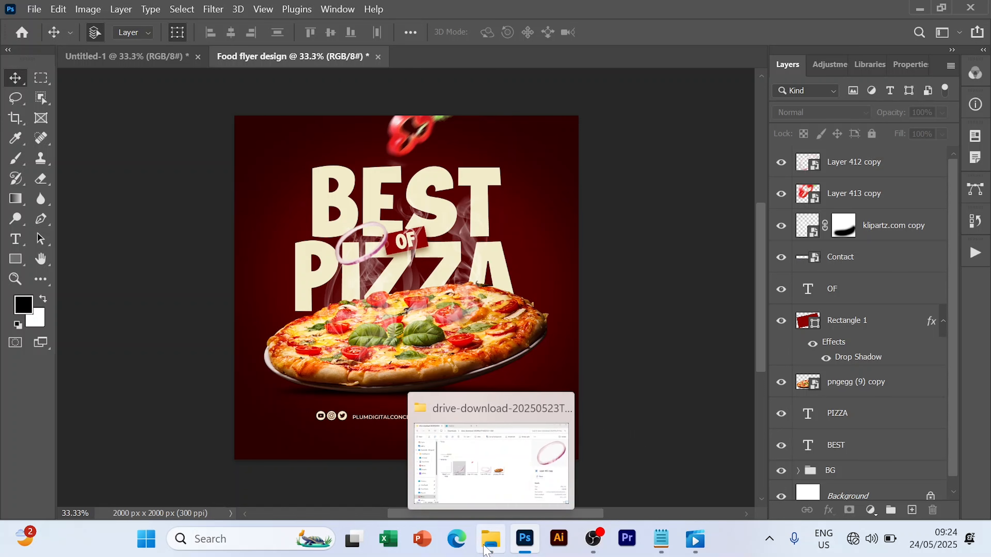
{"action": "left_click", "coordinate": [455, 403]}
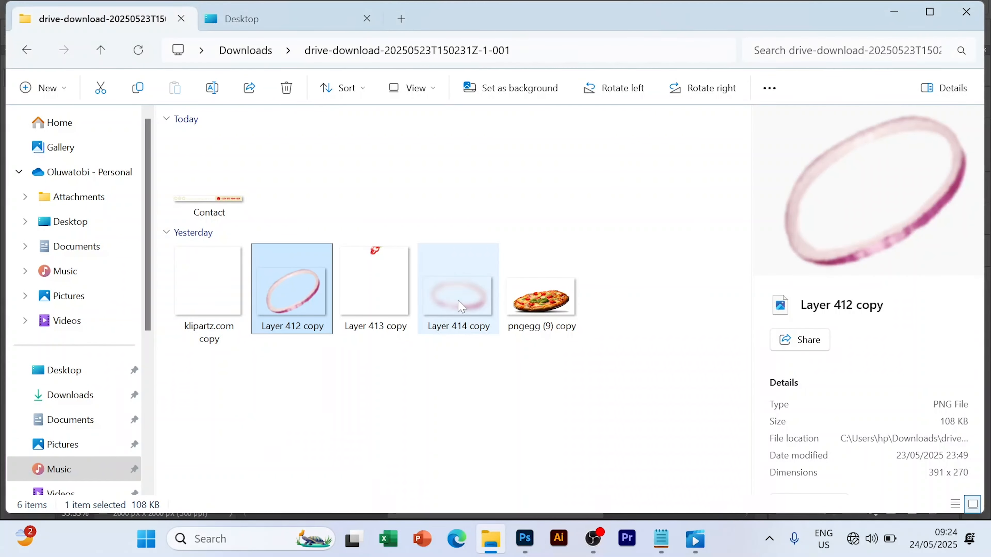
{"action": "left_click_drag", "start_coordinate": [463, 308], "coordinate": [491, 244]}
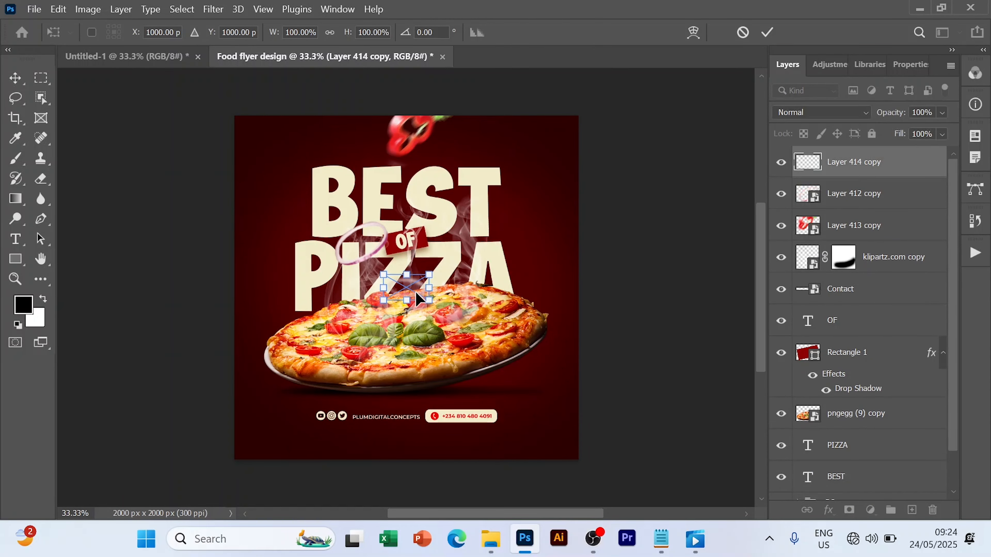
{"action": "left_click_drag", "start_coordinate": [426, 277], "coordinate": [538, 269]}
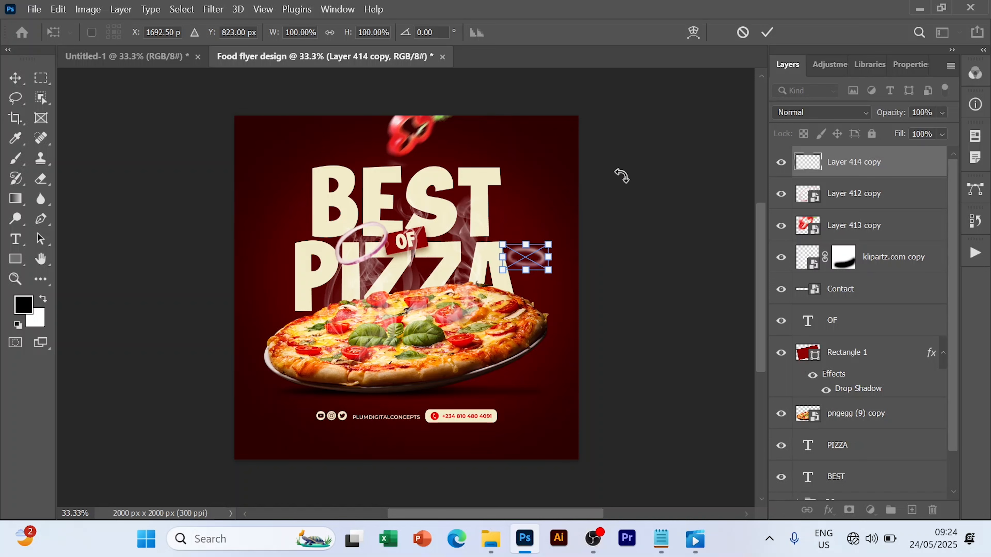
{"action": "left_click", "coordinate": [767, 32]}
{"action": "left_click", "coordinate": [670, 300]}
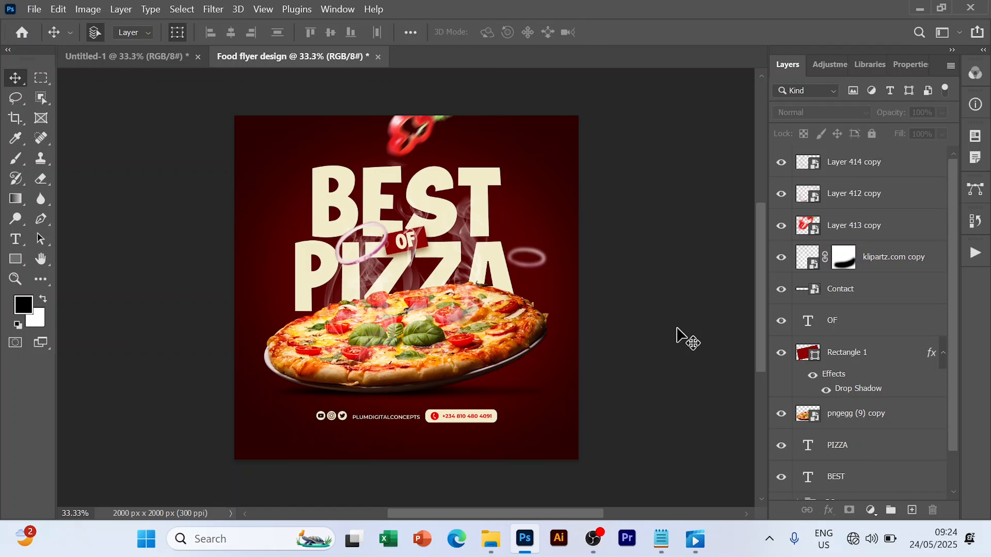
Scale the Contact bar down to about 86.55% and centre it horizontally on the canvas
{"action": "left_click", "coordinate": [458, 416]}
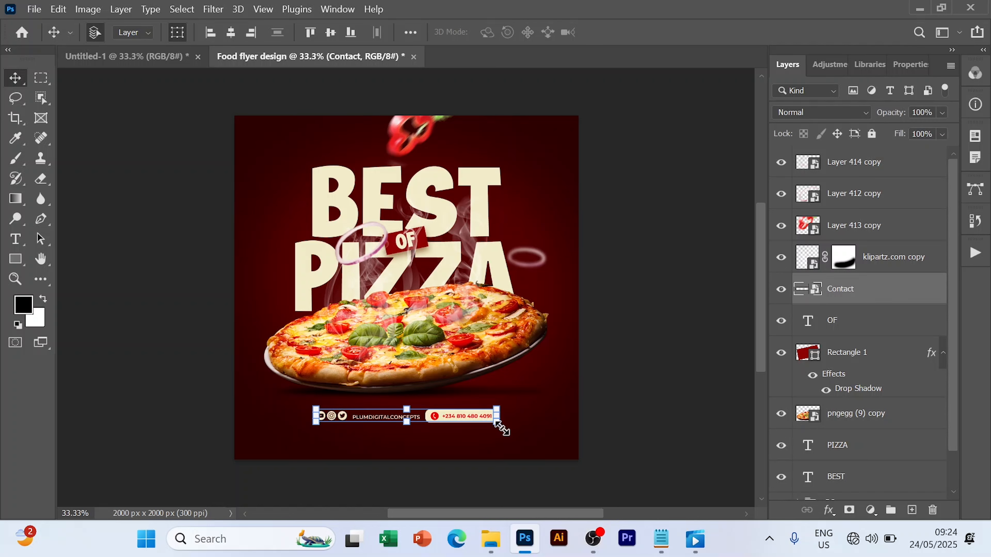
{"action": "left_click_drag", "start_coordinate": [502, 428], "coordinate": [478, 426]}
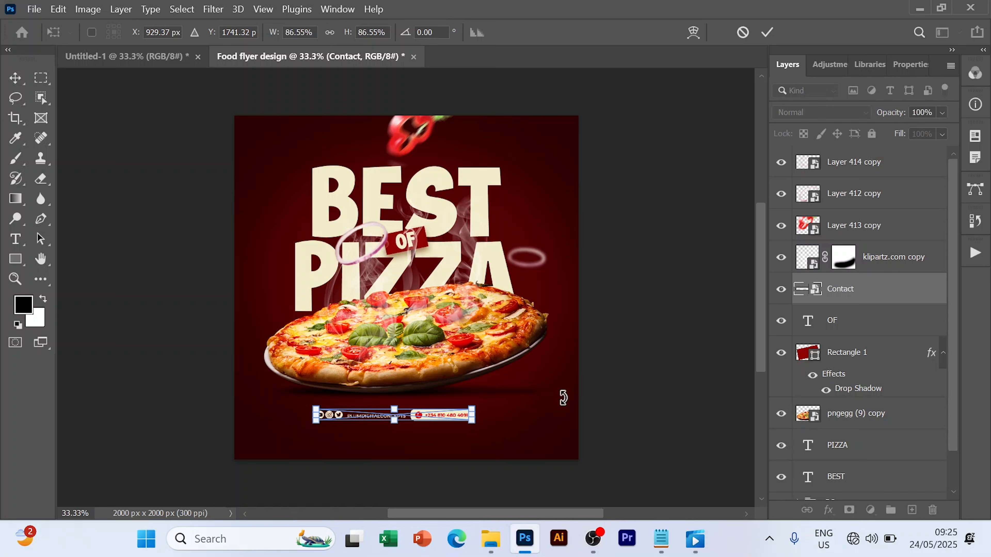
{"action": "left_click", "coordinate": [767, 33]}
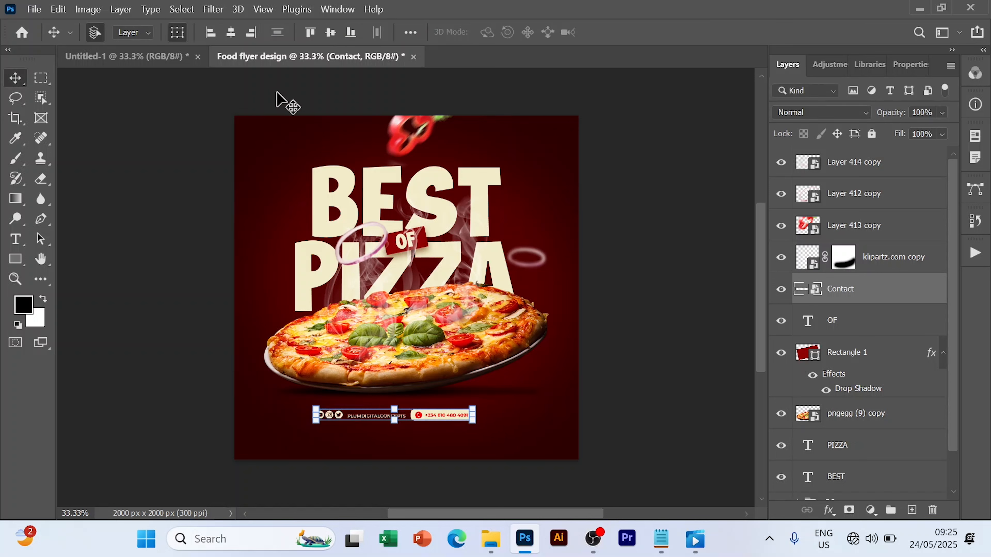
{"action": "left_click", "coordinate": [231, 34]}
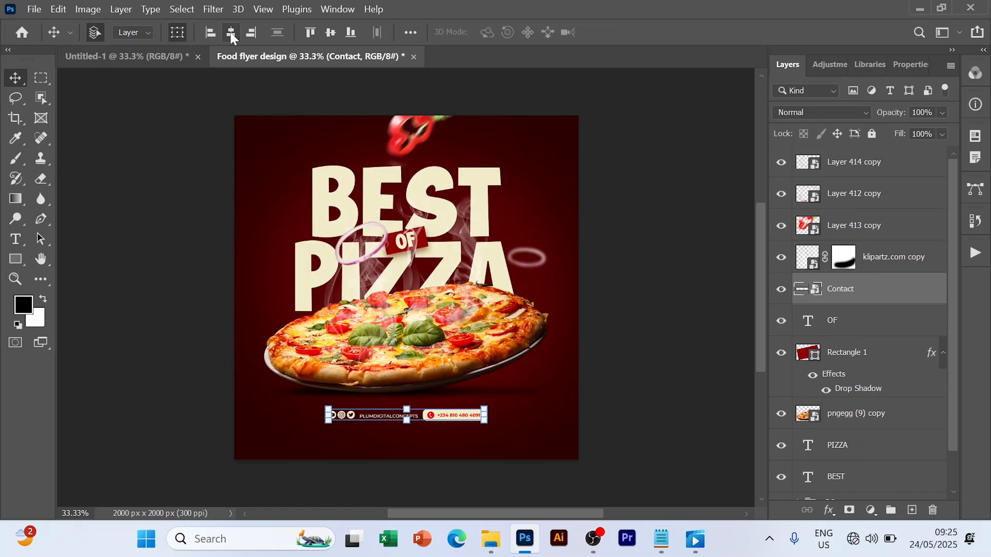
{"action": "left_click", "coordinate": [628, 360]}
{"action": "left_click", "coordinate": [628, 360]}
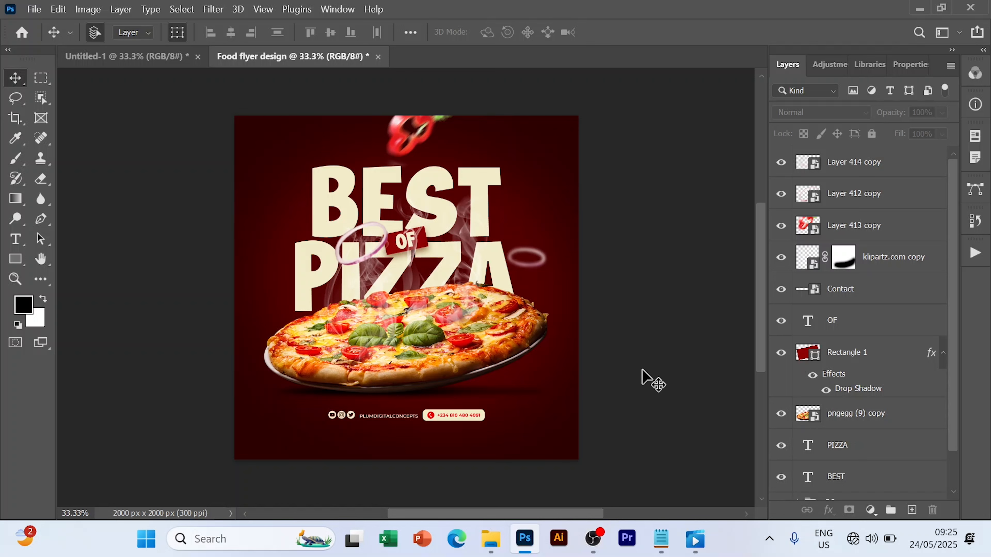
Group all layers from BEST up to Layer 414 copy and name the group Details
{"action": "scroll", "coordinate": [642, 370], "scroll_direction": "up", "scroll_amount": 1}
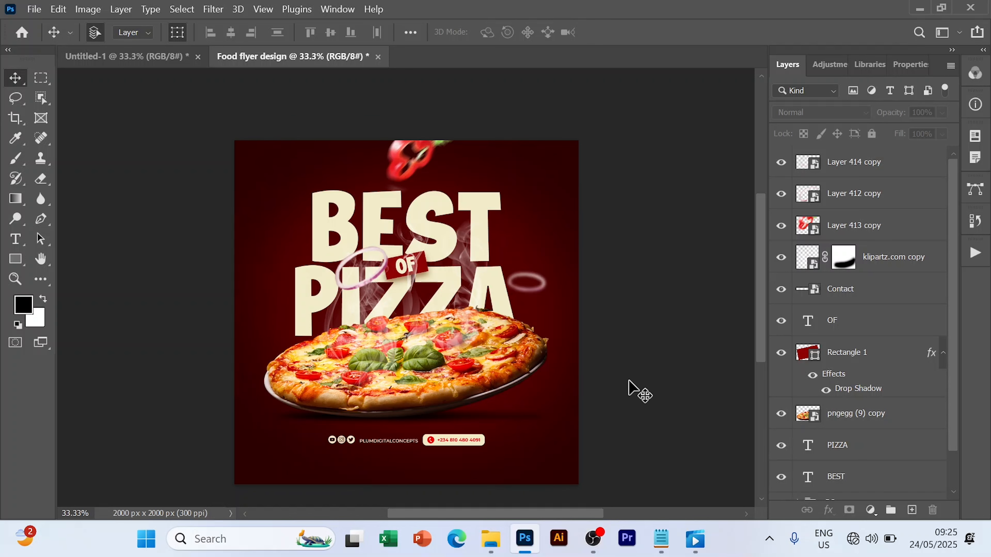
{"action": "scroll", "coordinate": [630, 385], "scroll_direction": "down", "scroll_amount": 1}
{"action": "scroll", "coordinate": [810, 398], "scroll_direction": "down", "scroll_amount": 1}
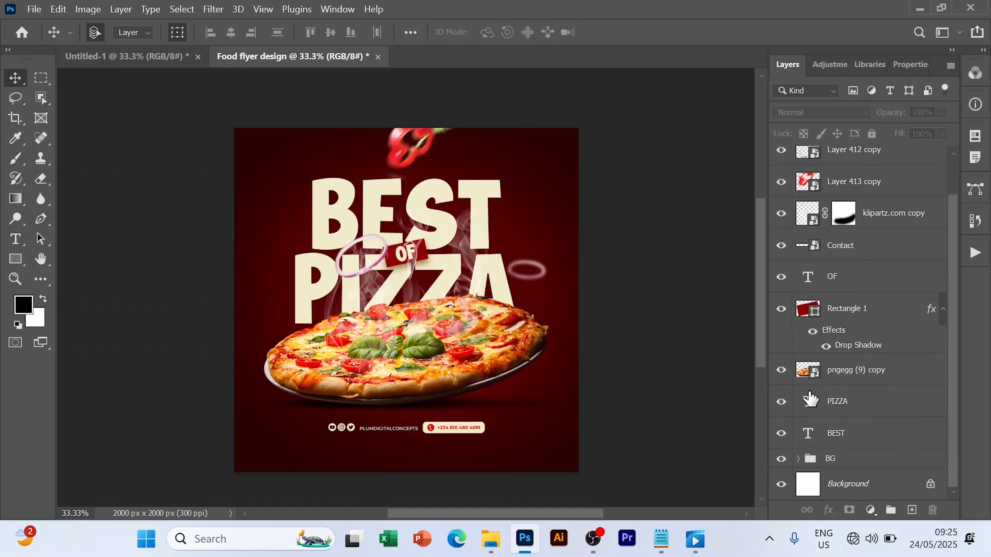
{"action": "left_click", "coordinate": [821, 438]}
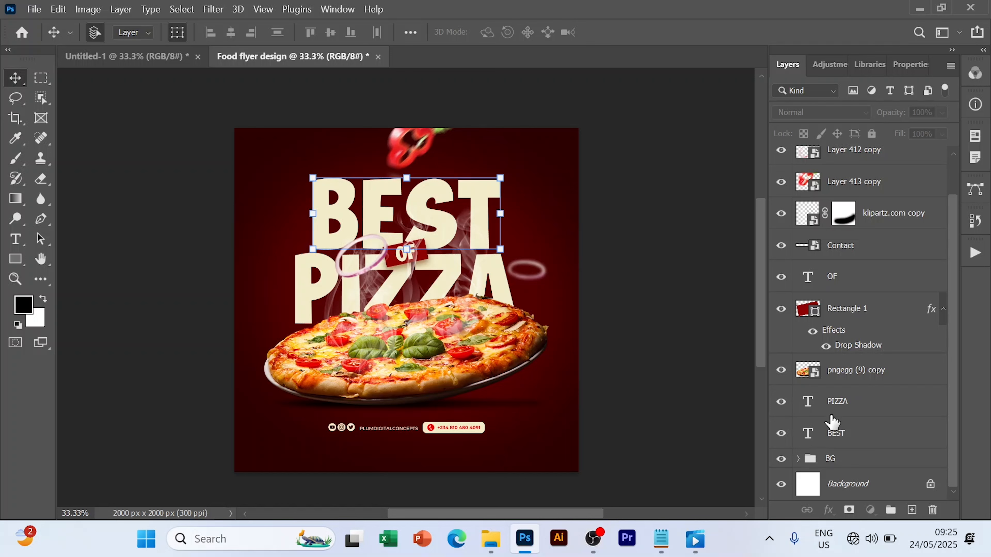
{"action": "scroll", "coordinate": [830, 267], "scroll_direction": "up", "scroll_amount": 2}
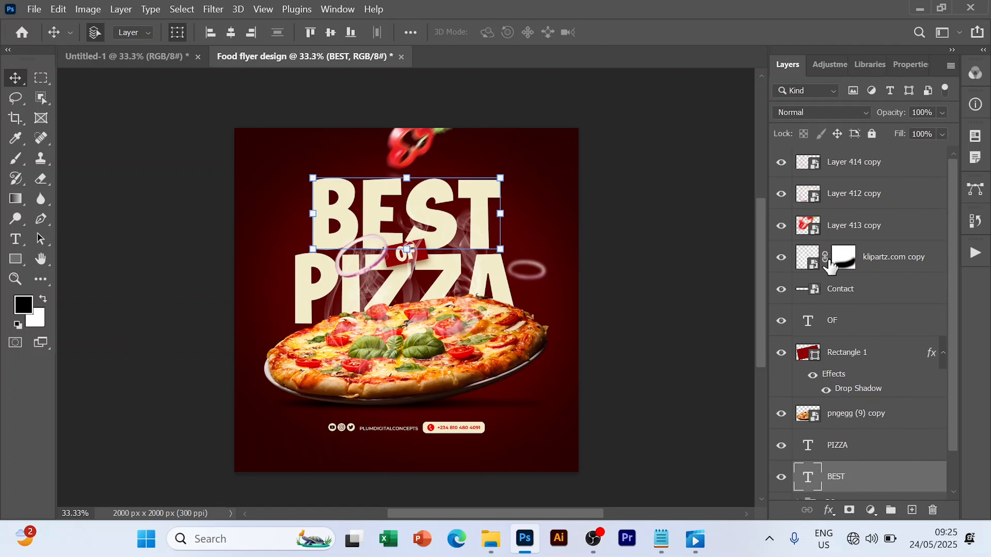
{"action": "left_click", "coordinate": [851, 168], "text": "shift"}
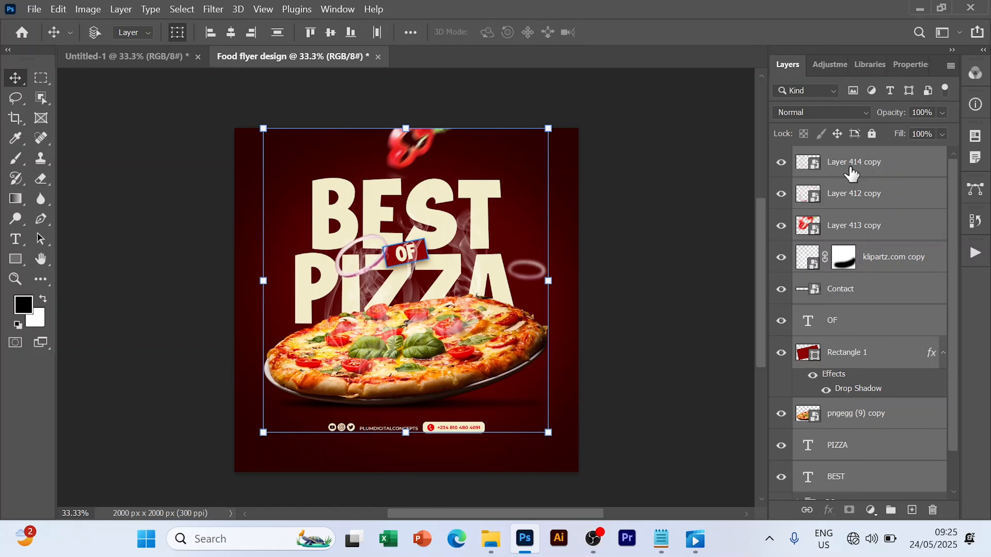
{"action": "key", "text": "ctrl+g"}
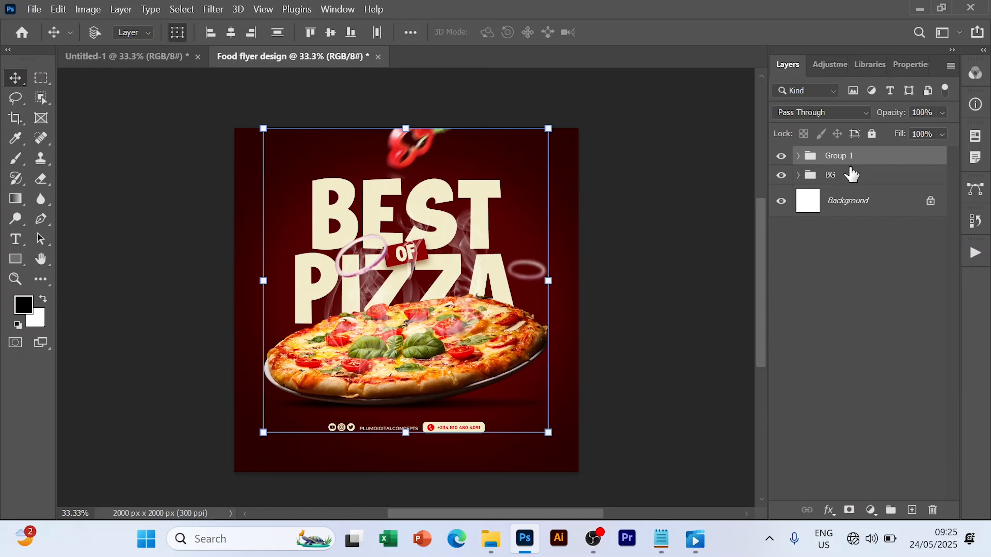
{"action": "double_click", "coordinate": [838, 157]}
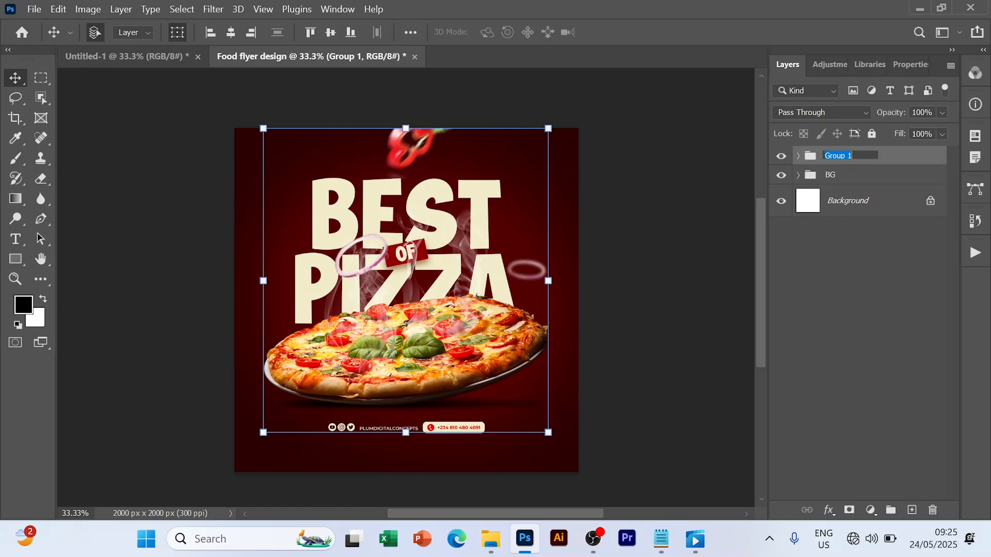
{"action": "type", "text": "Details"}
{"action": "key", "text": "Return"}
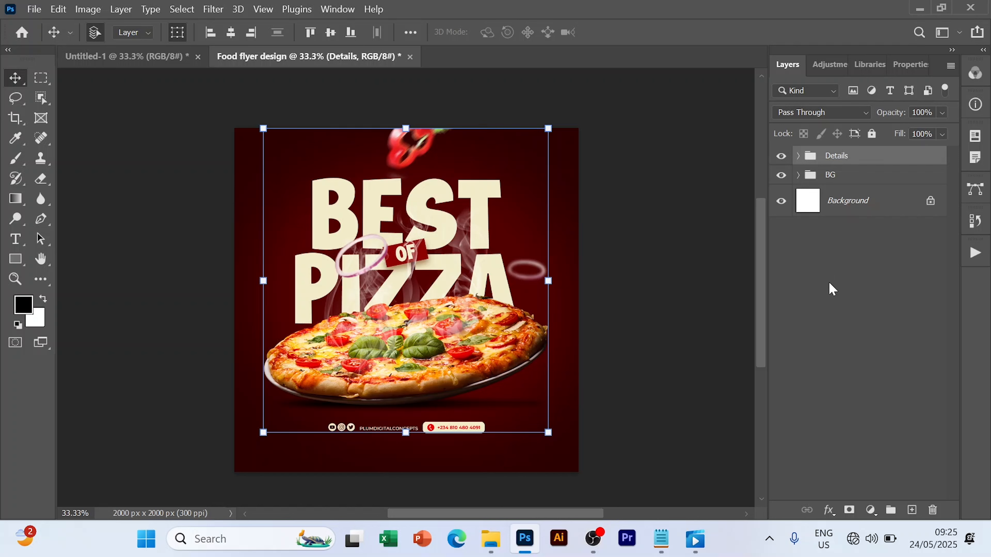
{"action": "left_click", "coordinate": [832, 289]}
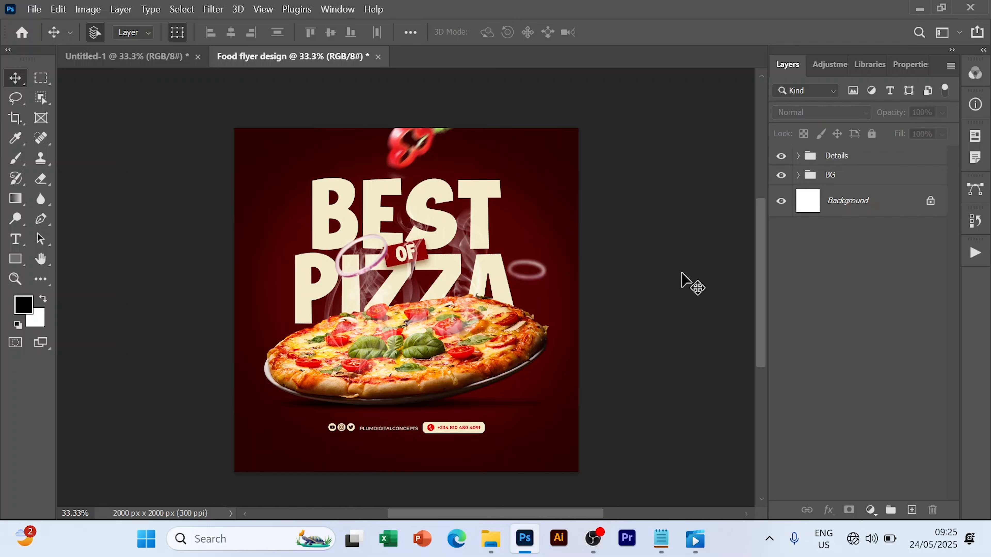
Nudge the Details group slightly downward on the canvas
{"action": "left_click", "coordinate": [840, 160]}
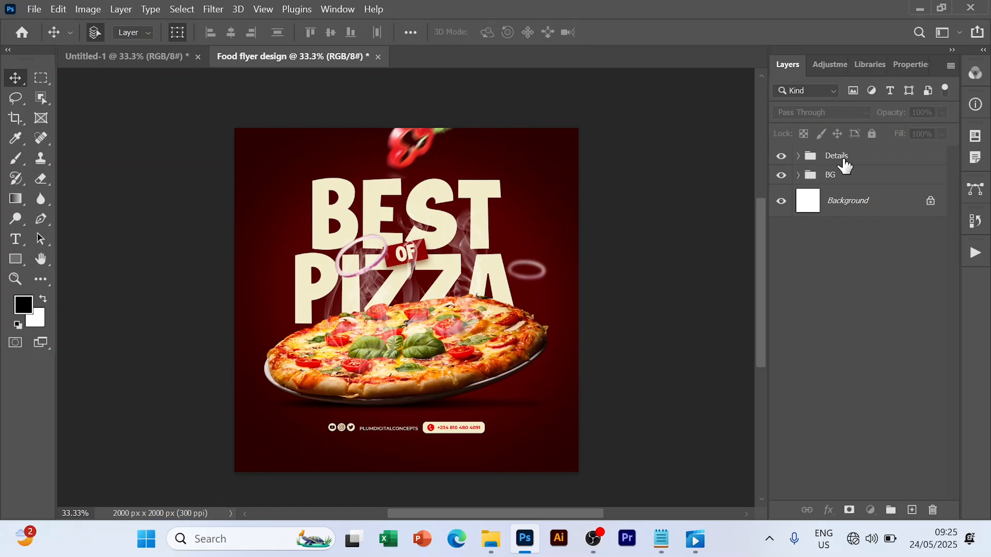
{"action": "key", "text": "Down"}
{"action": "key", "text": "Down"}
{"action": "key", "text": "Down"}
{"action": "key", "text": "Down"}
{"action": "key", "text": "Down"}
{"action": "key", "text": "Down"}
{"action": "key", "text": "Down"}
{"action": "key", "text": "Down"}
{"action": "key", "text": "Down"}
{"action": "key", "text": "Down"}
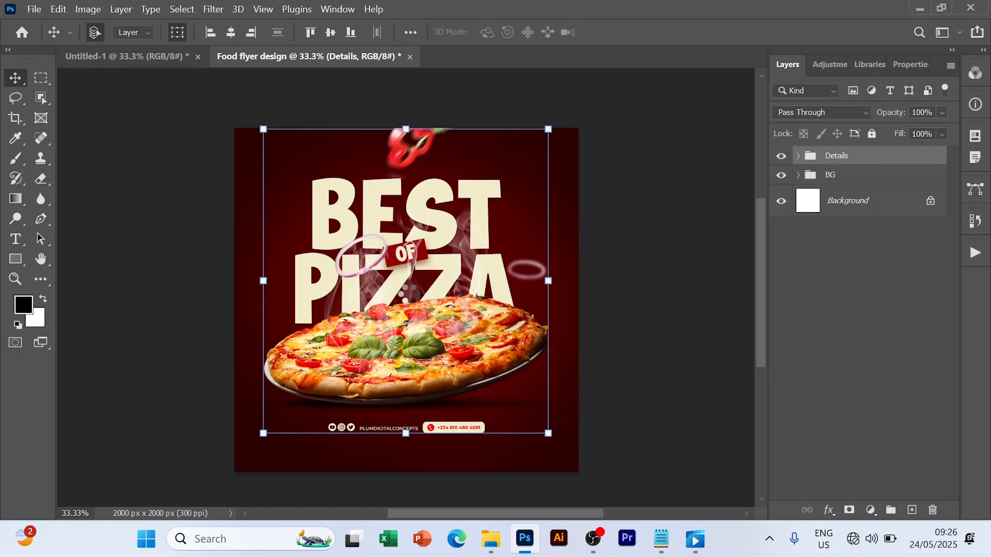
{"action": "key", "text": "Down"}
{"action": "key", "text": "Down"}
{"action": "key", "text": "Down"}
{"action": "key", "text": "Down"}
{"action": "key", "text": "Down"}
{"action": "key", "text": "Down"}
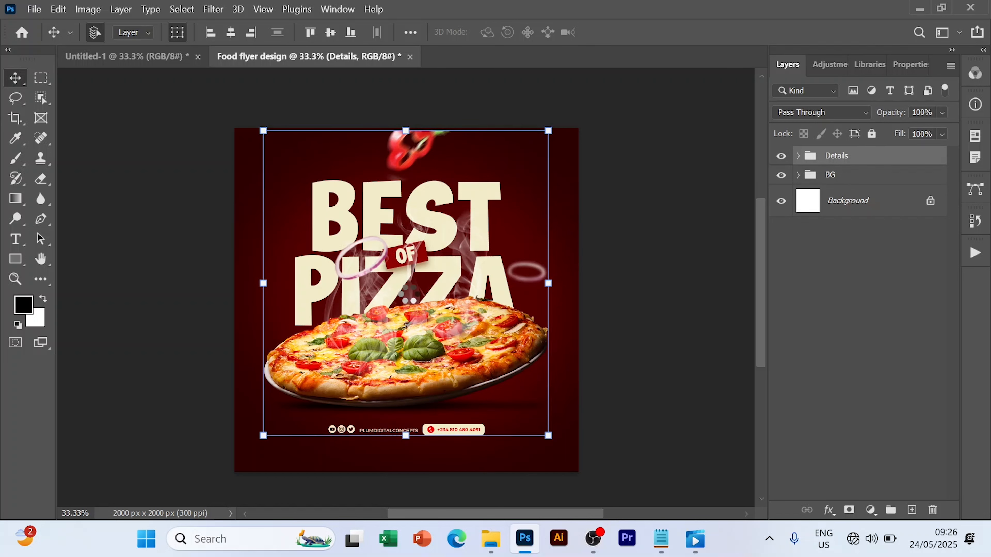
Nudge the blurred red pepper (Layer 413 copy) up to meet the canvas's upper edge and collapse the Details group
{"action": "left_click", "coordinate": [841, 285]}
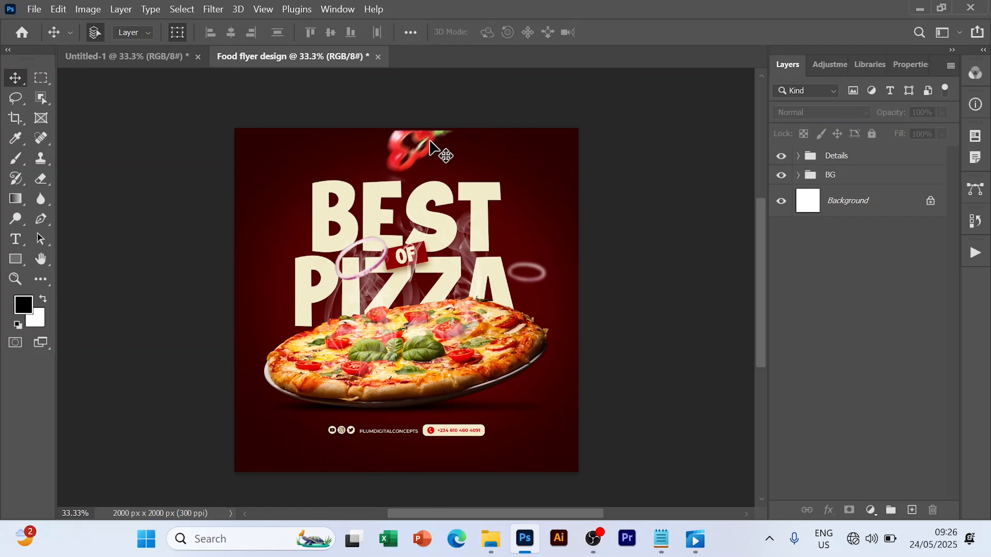
{"action": "left_click", "coordinate": [442, 151]}
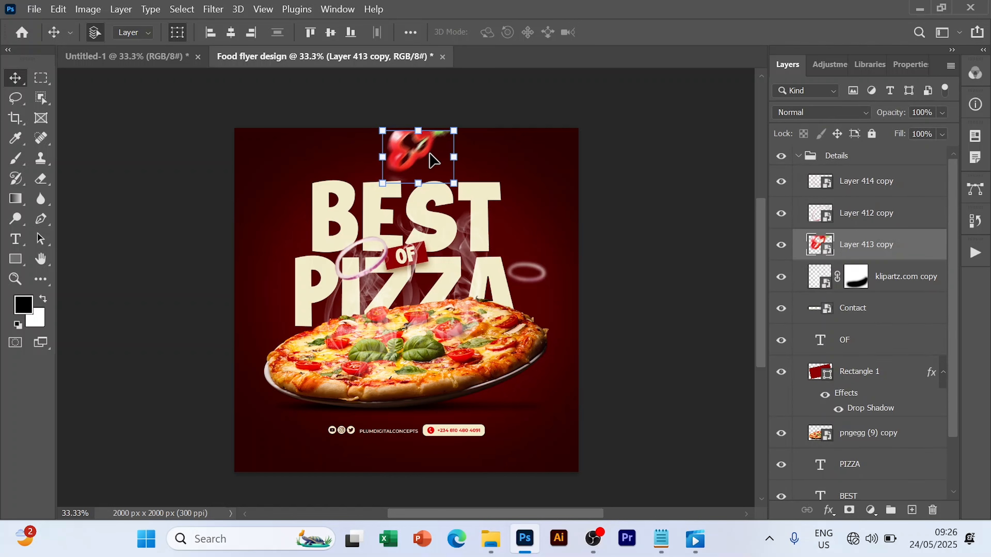
{"action": "key", "text": "Up"}
{"action": "key", "text": "Up"}
{"action": "key", "text": "Up"}
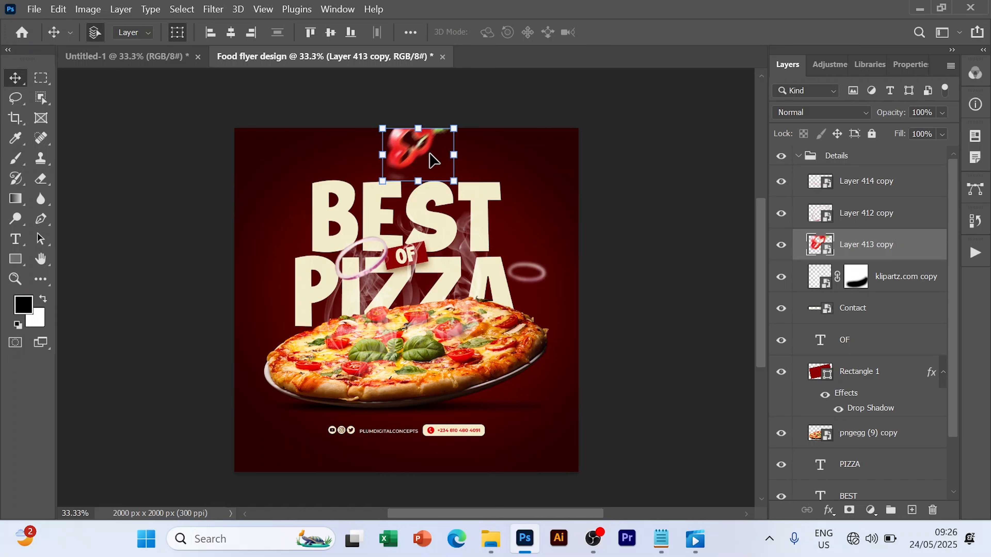
{"action": "left_click", "coordinate": [634, 246]}
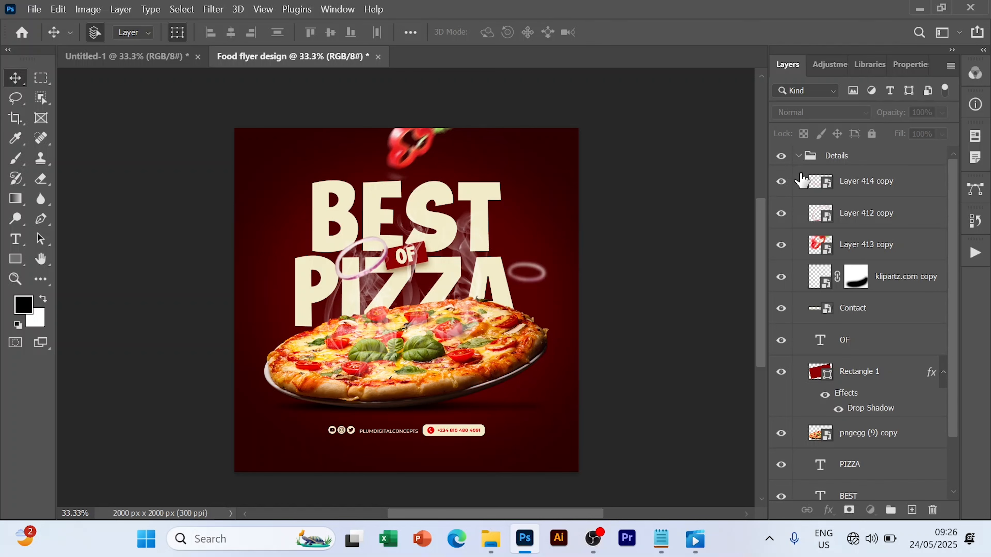
{"action": "left_click", "coordinate": [798, 156]}
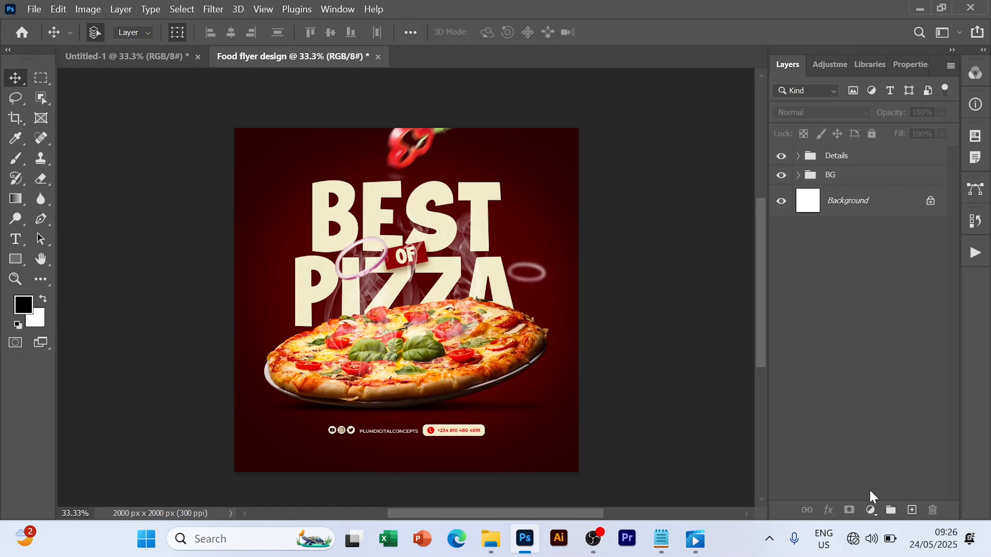
Add a Gradient Map adjustment layer above the Details group and set its black colour stop to 7d2303, copied from the Notepad notes
{"action": "left_click", "coordinate": [872, 512]}
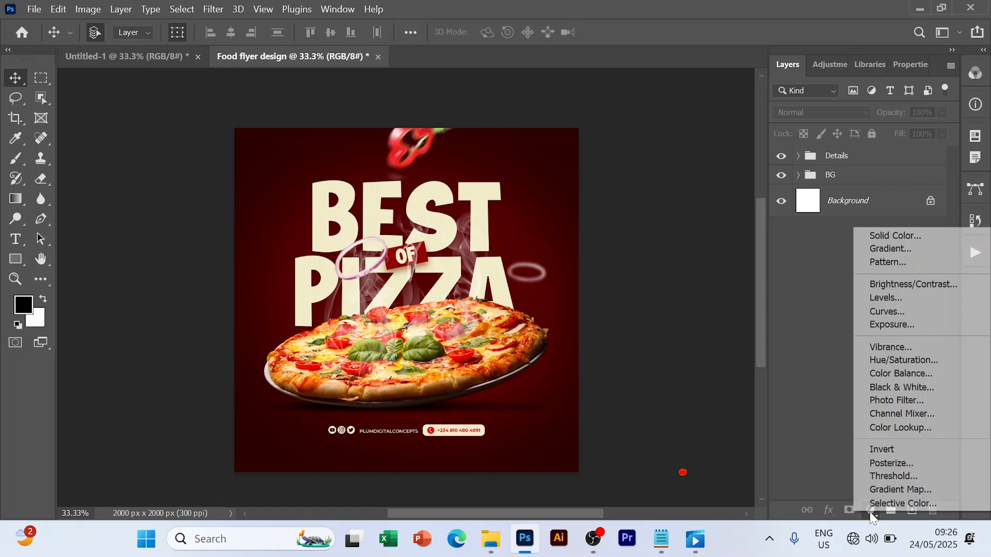
{"action": "left_click", "coordinate": [890, 490]}
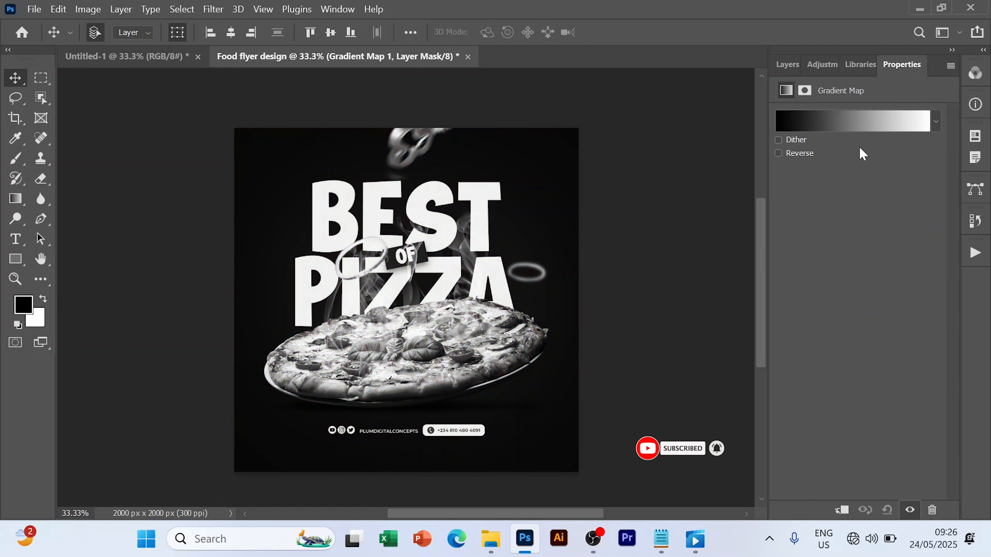
{"action": "left_click", "coordinate": [798, 131]}
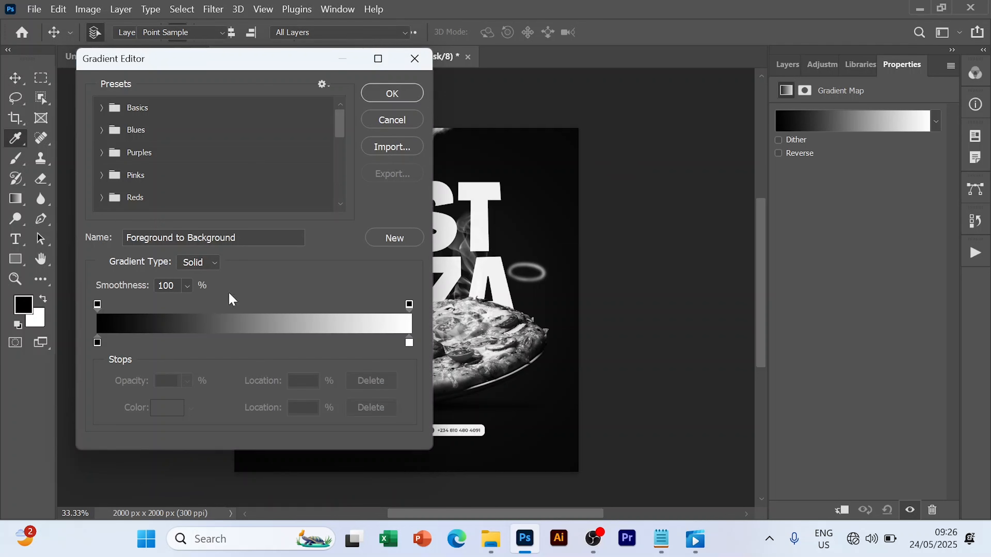
{"action": "left_click", "coordinate": [98, 343]}
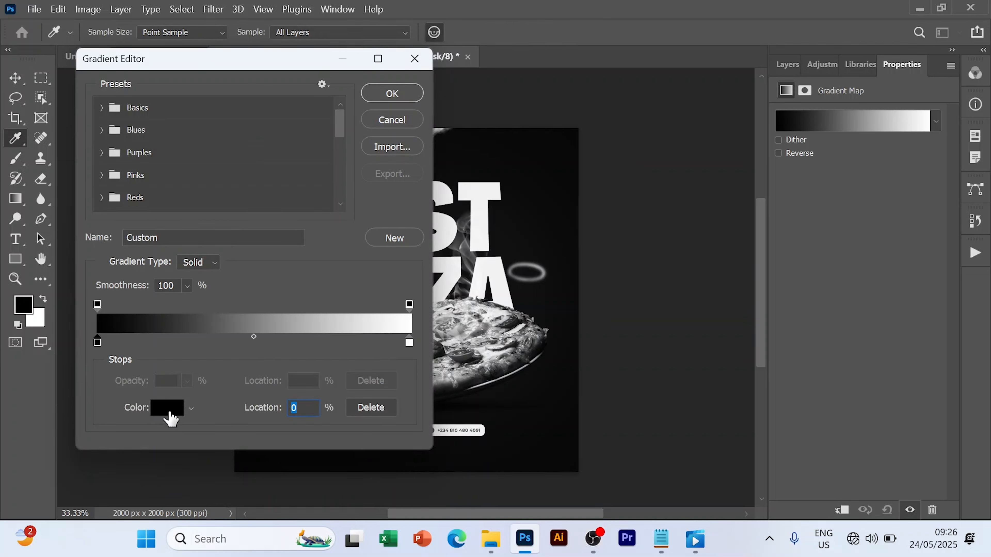
{"action": "left_click", "coordinate": [170, 409]}
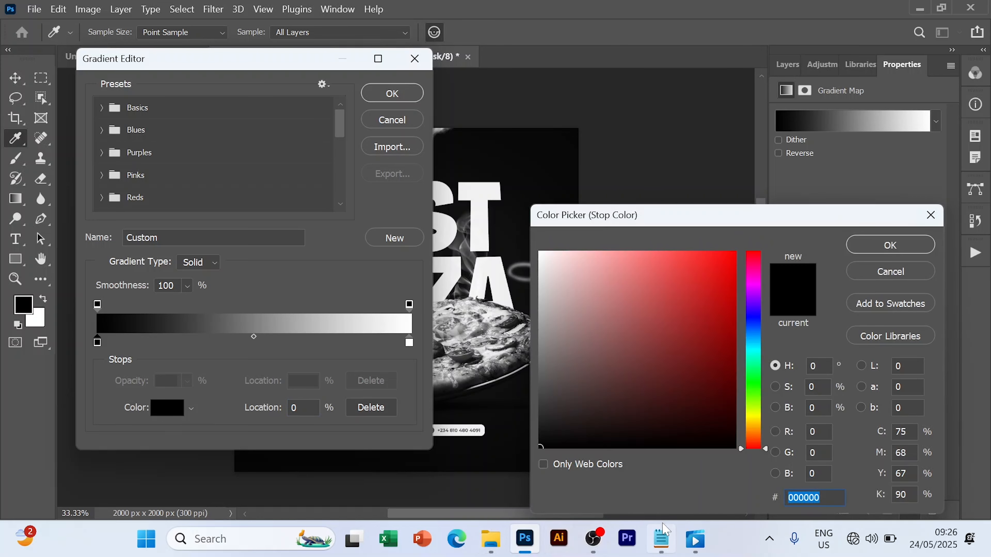
{"action": "left_click", "coordinate": [661, 538]}
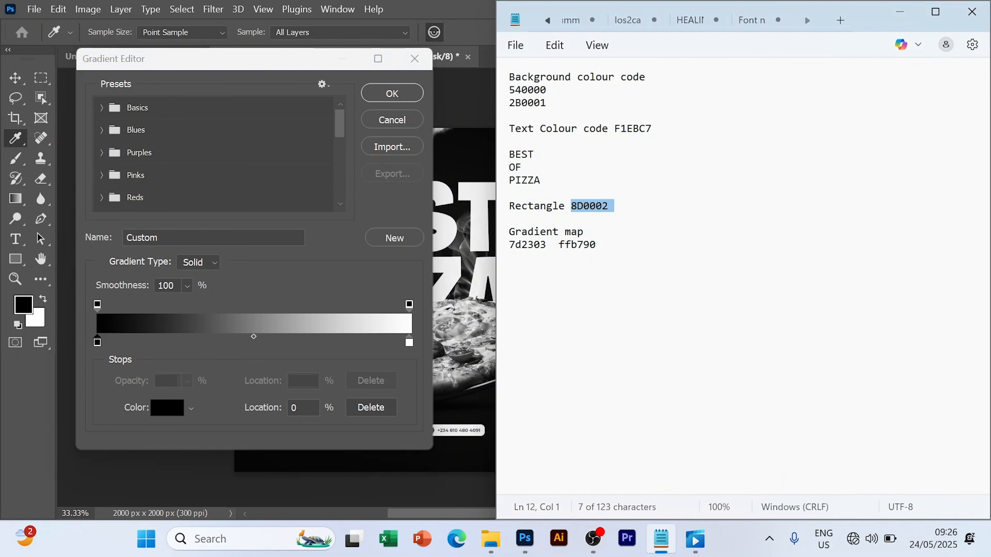
{"action": "left_click_drag", "start_coordinate": [547, 246], "coordinate": [503, 254]}
{"action": "key", "text": "ctrl+c"}
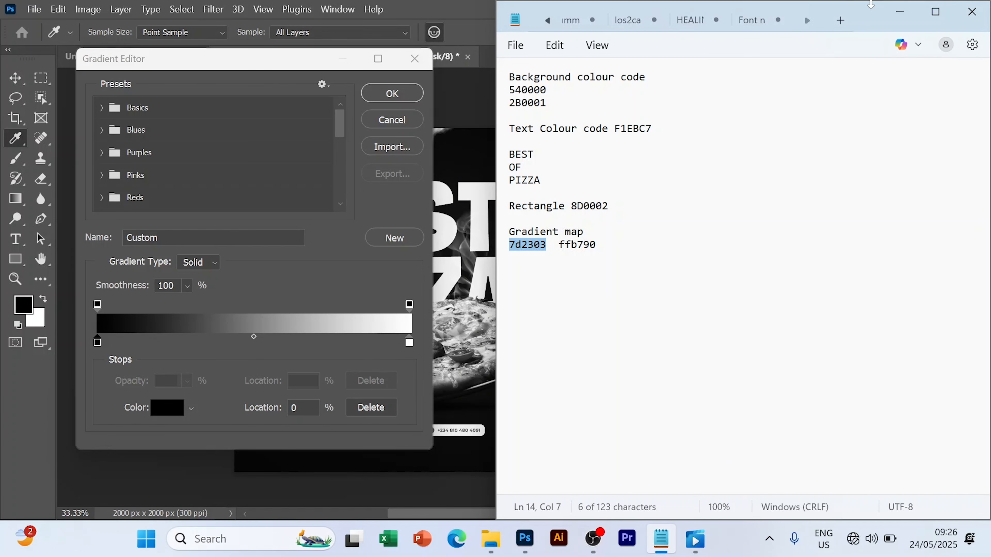
{"action": "left_click", "coordinate": [899, 12]}
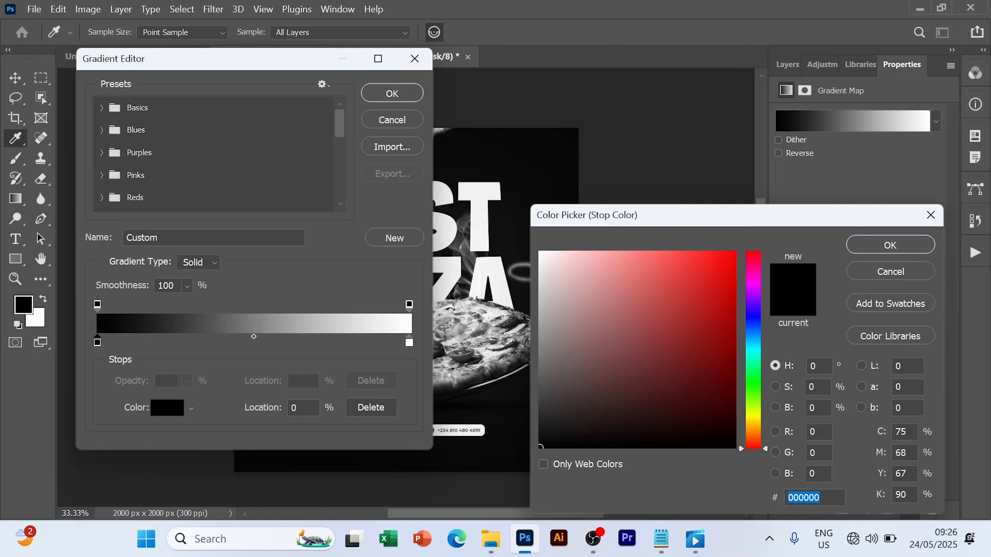
{"action": "double_click", "coordinate": [828, 502]}
{"action": "key", "text": "ctrl+v"}
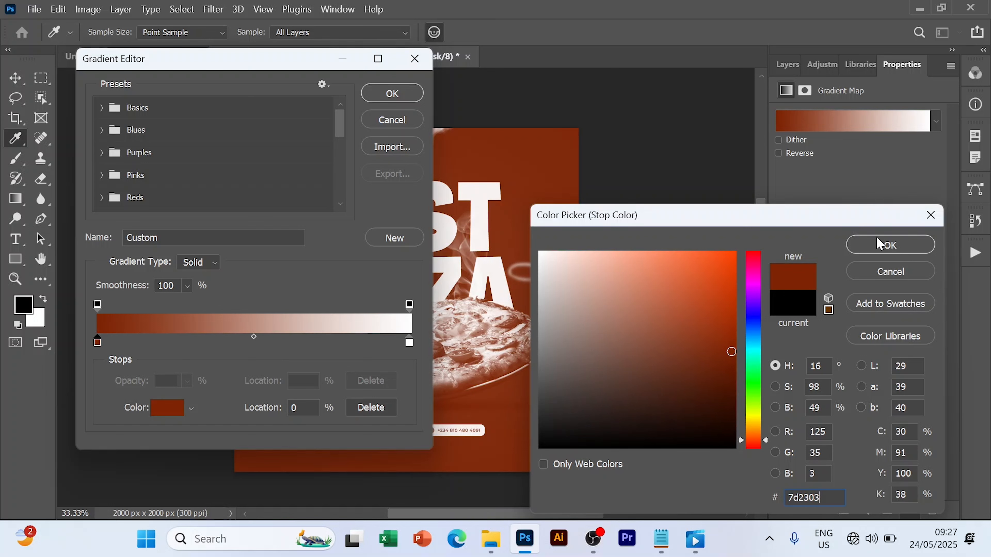
{"action": "left_click", "coordinate": [913, 250]}
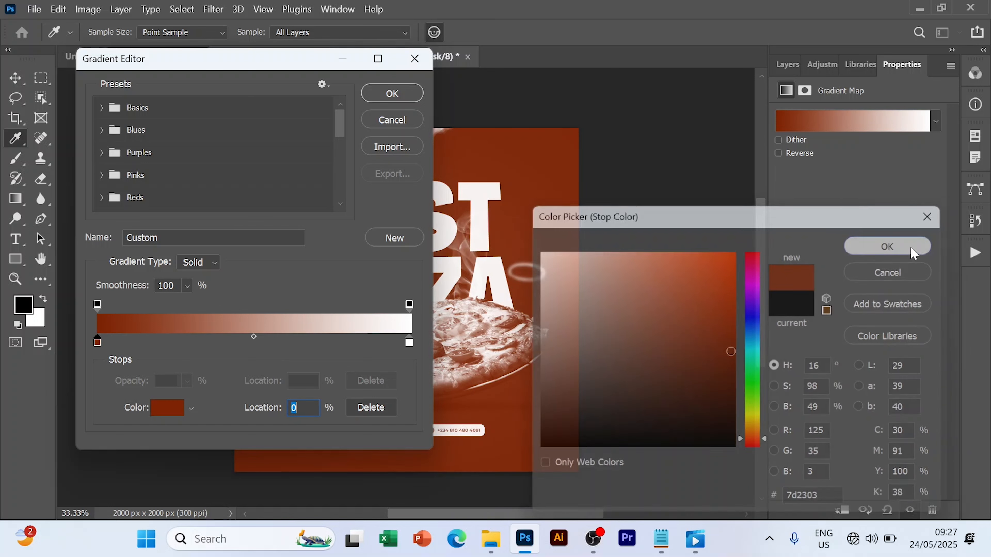
Set the gradient map's white colour stop to ffb790, copied from the Notepad notes, and apply the gradient
{"action": "left_click", "coordinate": [410, 344]}
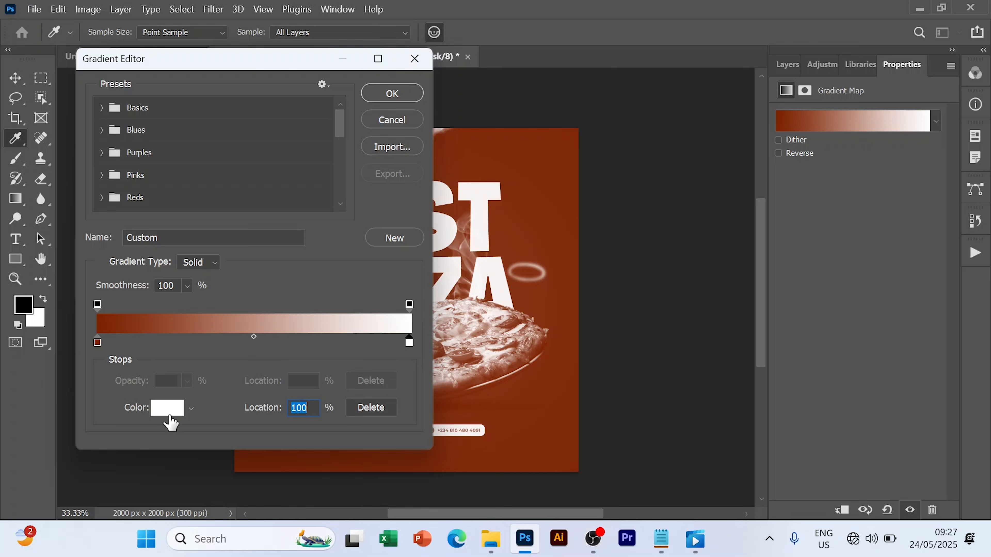
{"action": "left_click", "coordinate": [171, 409]}
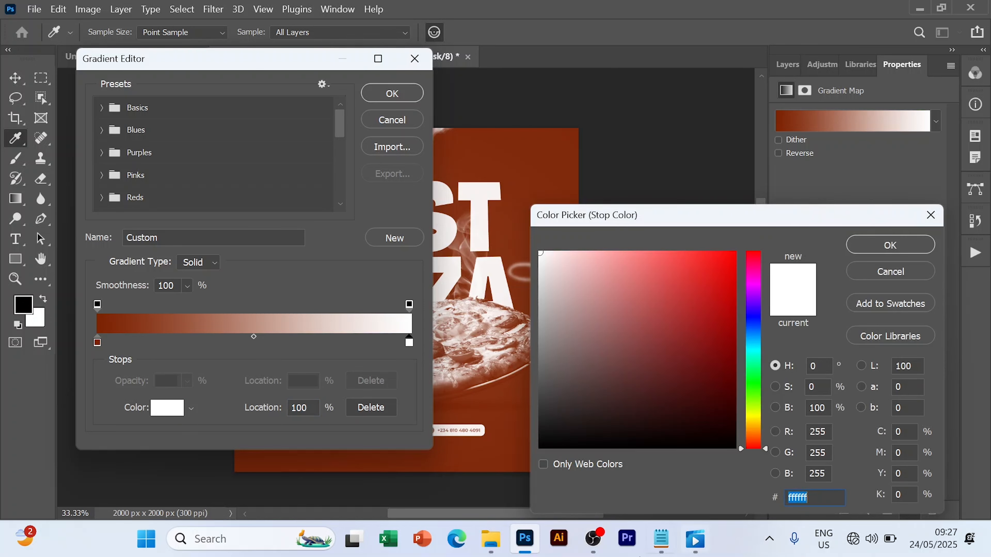
{"action": "left_click", "coordinate": [662, 539]}
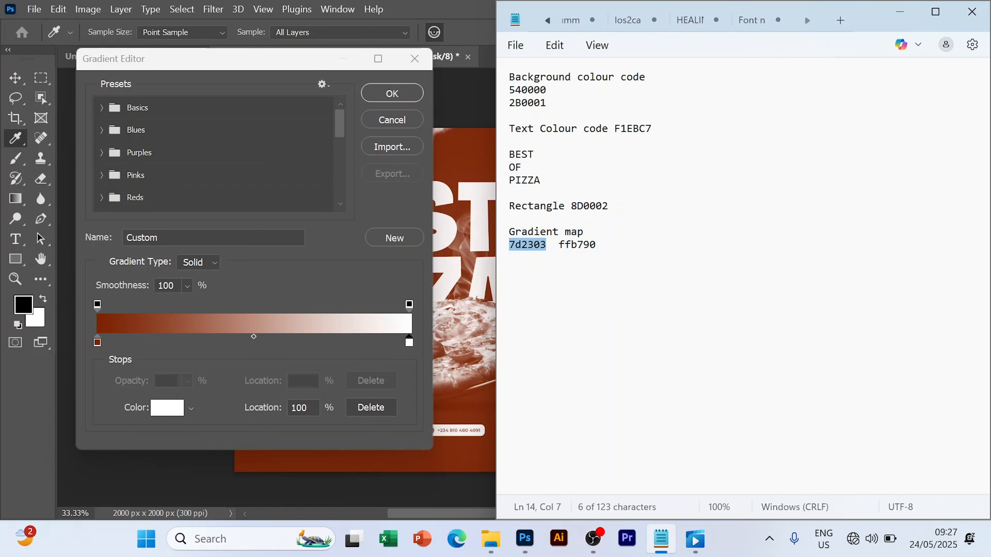
{"action": "left_click_drag", "start_coordinate": [558, 245], "coordinate": [596, 245]}
{"action": "key", "text": "ctrl+c"}
{"action": "double_click", "coordinate": [558, 245]}
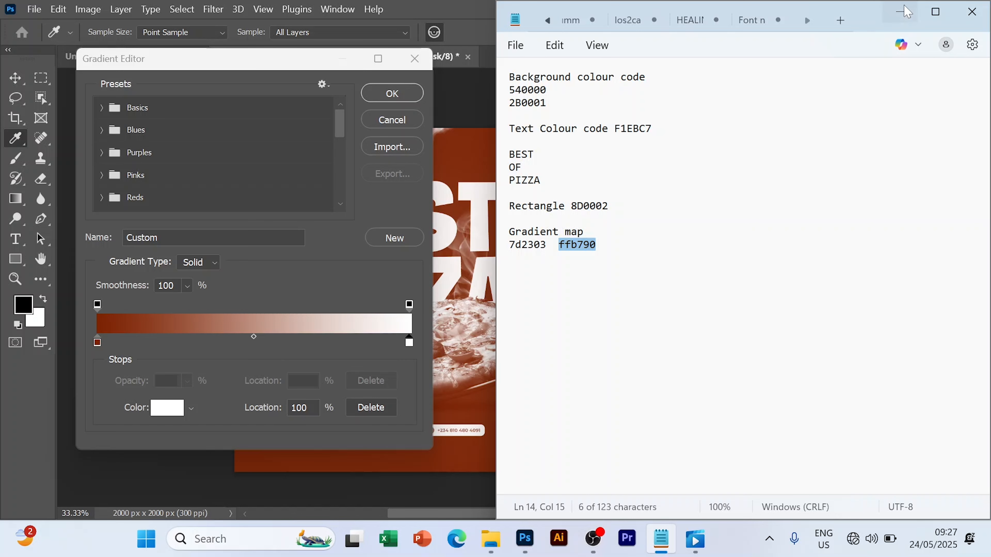
{"action": "left_click", "coordinate": [901, 13]}
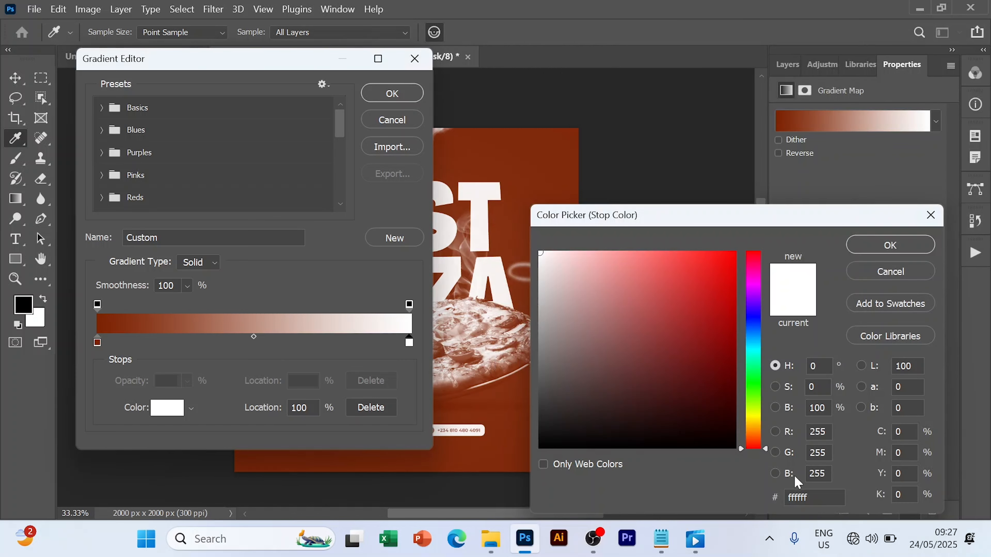
{"action": "double_click", "coordinate": [814, 499]}
{"action": "key", "text": "ctrl+v"}
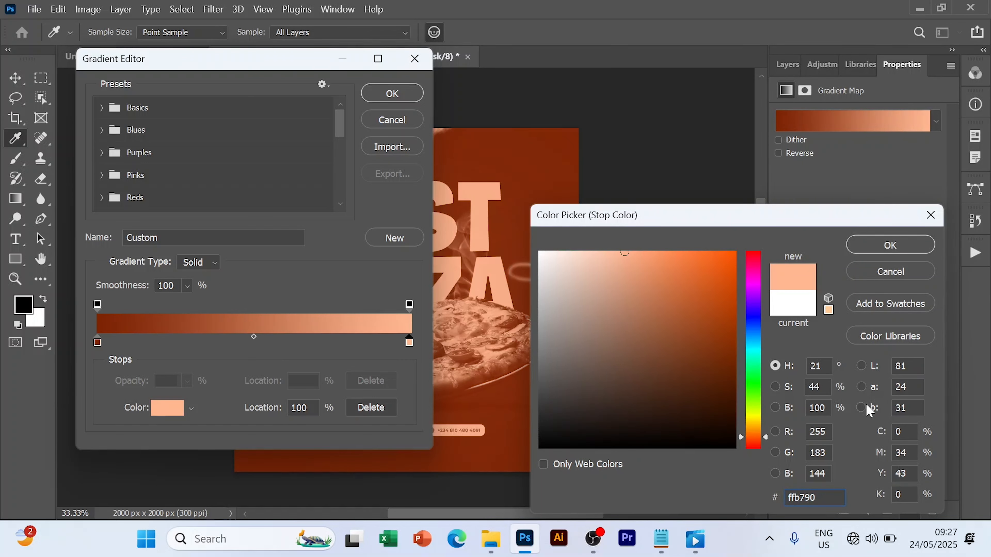
{"action": "left_click", "coordinate": [896, 253]}
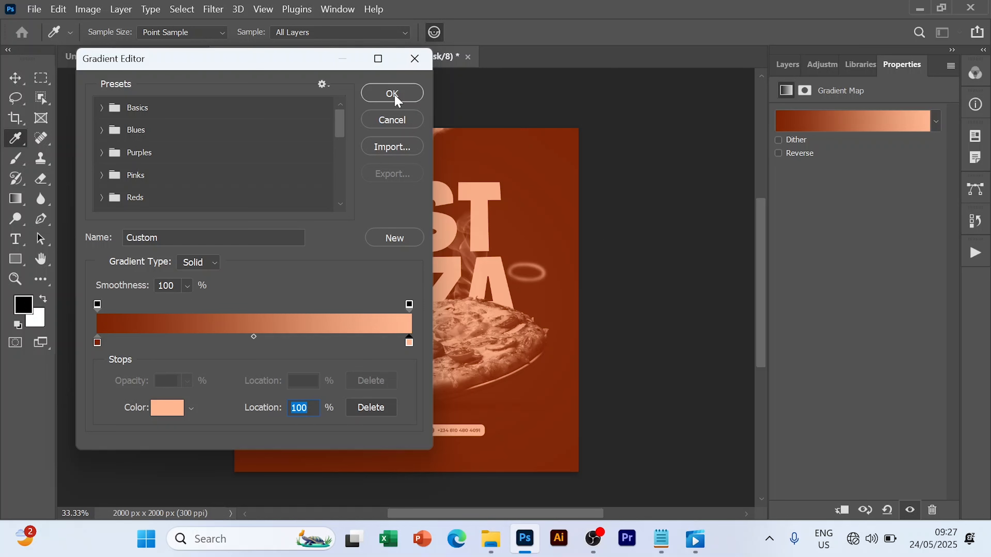
{"action": "left_click", "coordinate": [397, 101]}
{"action": "left_click", "coordinate": [392, 94]}
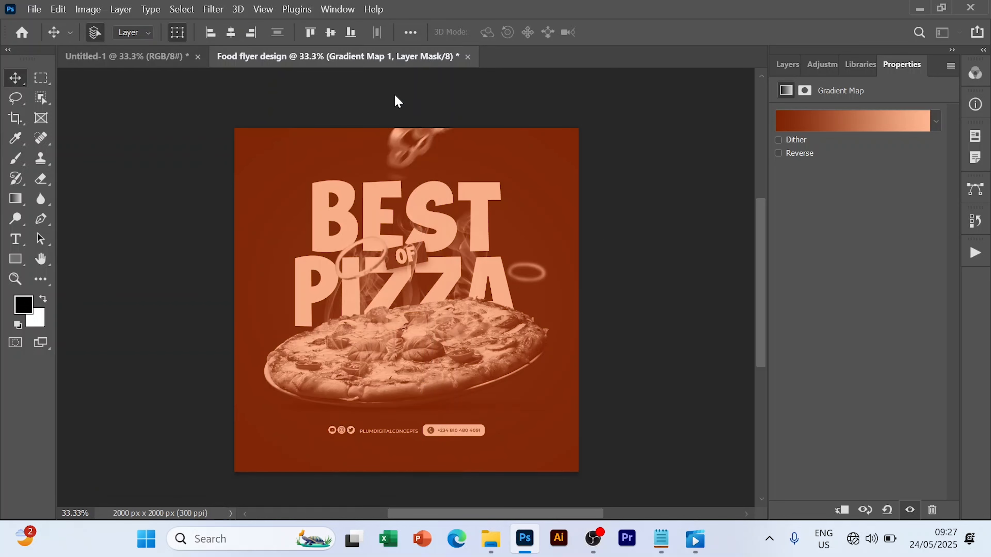
Set the Gradient Map 1 layer's blend mode to Soft Light and deselect the layer
{"action": "left_click", "coordinate": [787, 65]}
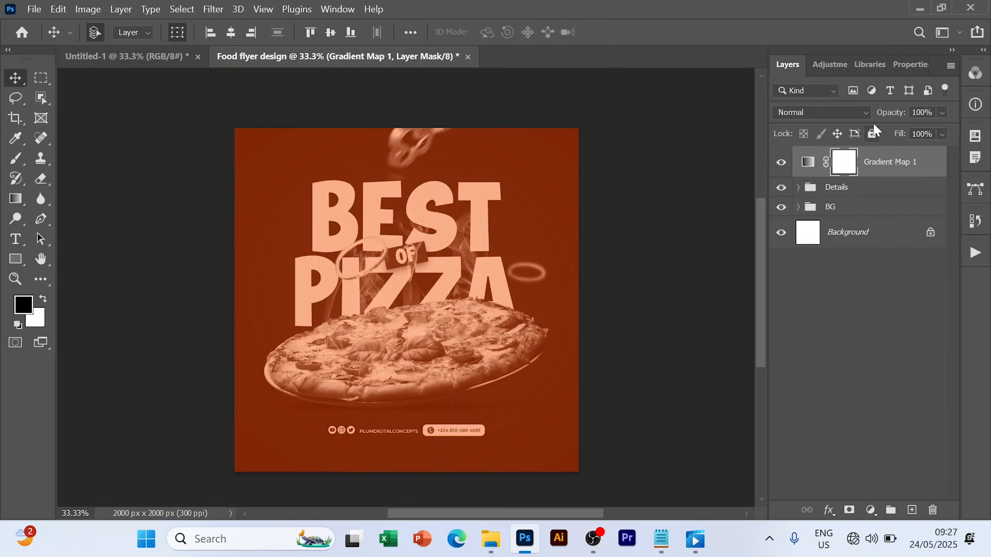
{"action": "left_click", "coordinate": [864, 113]}
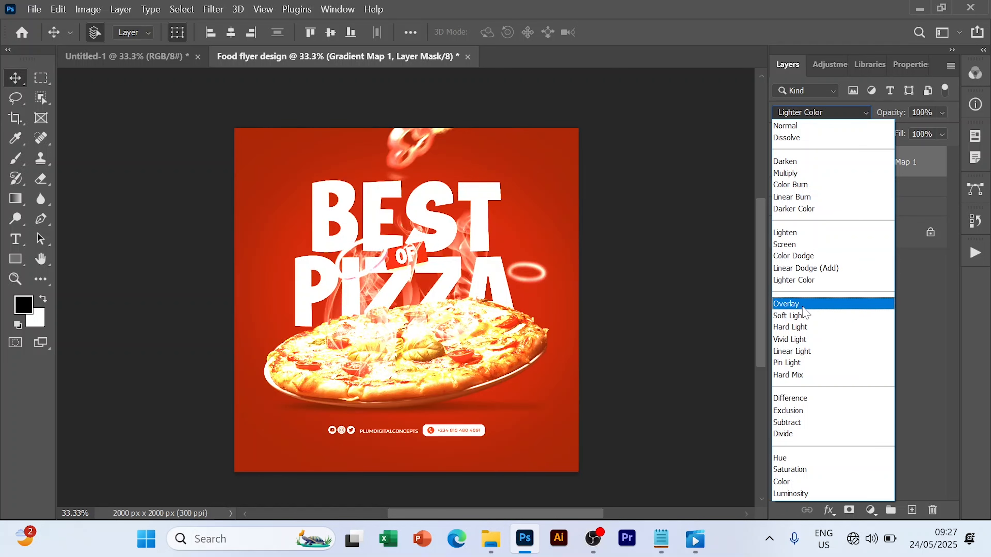
{"action": "left_click", "coordinate": [799, 316]}
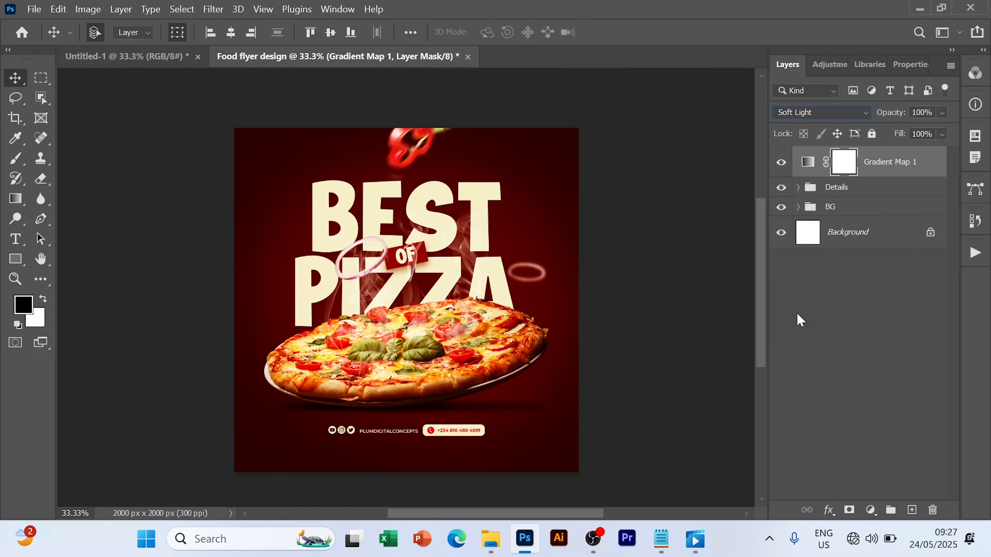
{"action": "left_click", "coordinate": [839, 305]}
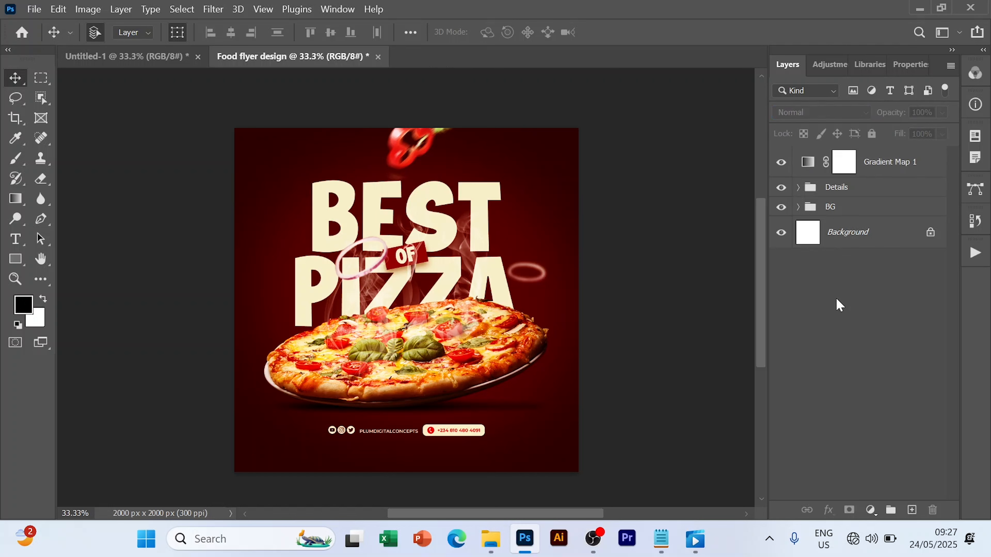